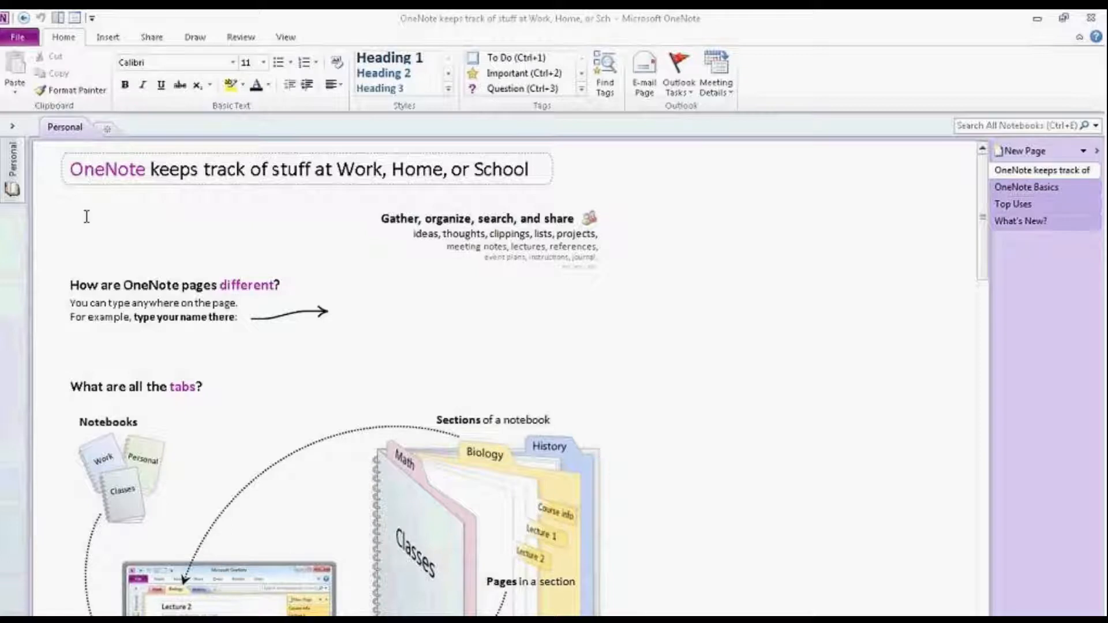
# Step: Expand the Navigation Bar to reveal the Personal notebook and its section in the Notebooks pane
pyautogui.click(13, 125)
pyautogui.click(14, 126)
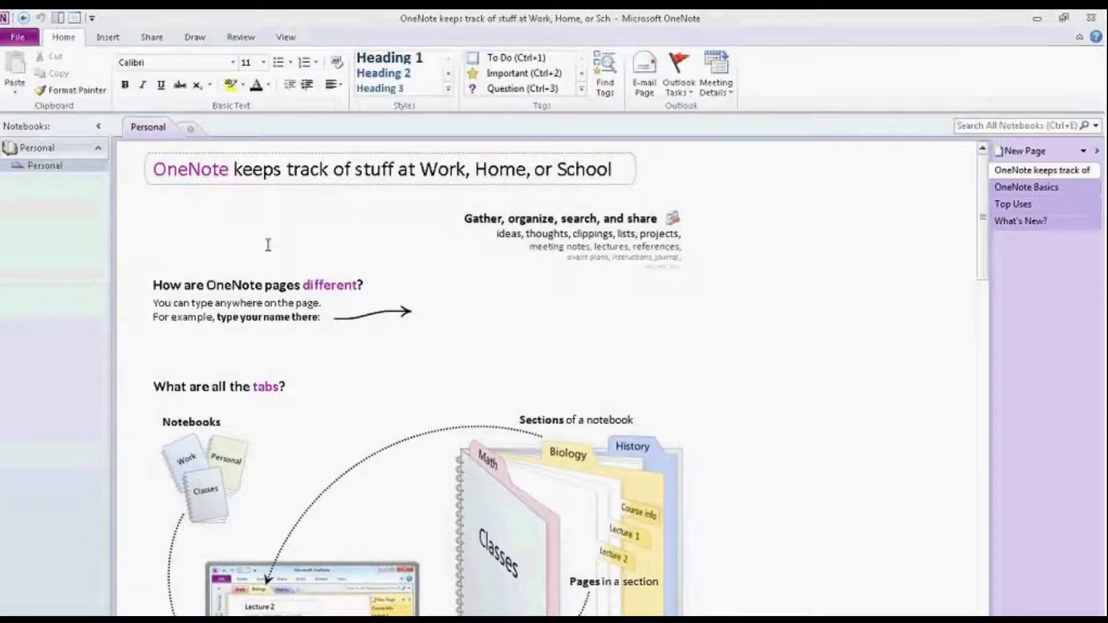
pyautogui.click(782, 180)
pyautogui.click(26, 39)
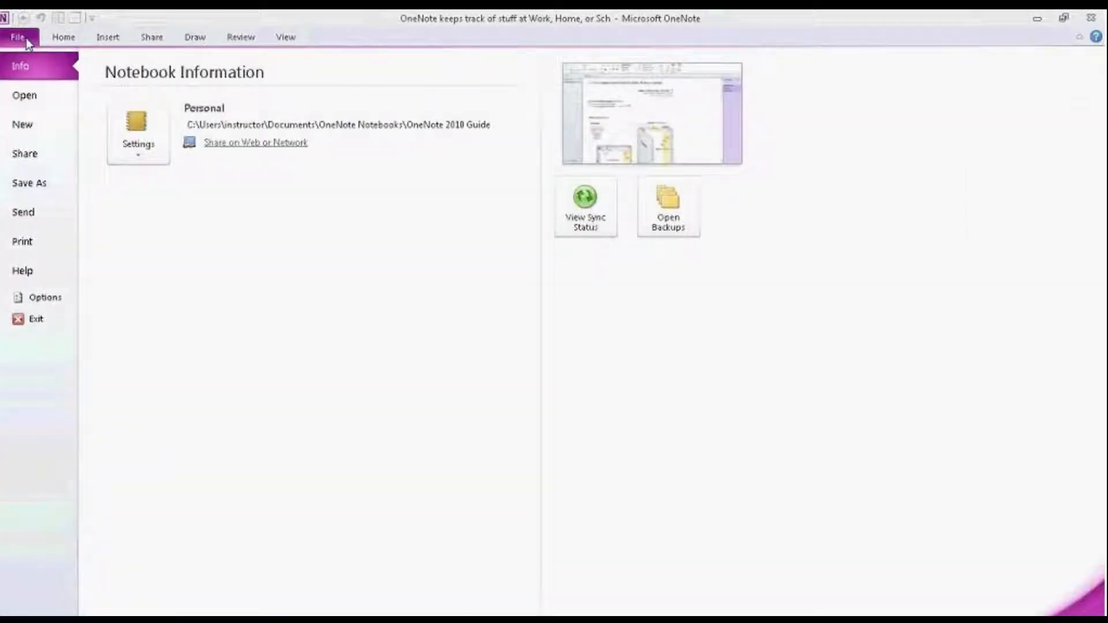
# Step: Create a new notebook named 'Project Team' stored on My Computer
pyautogui.click(32, 126)
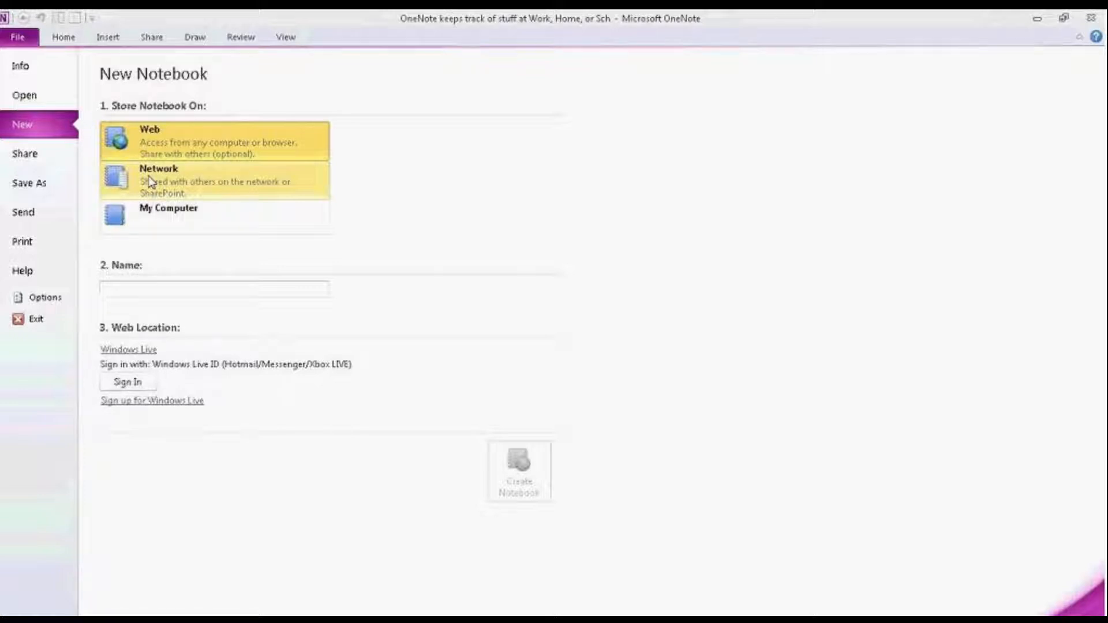
pyautogui.click(197, 216)
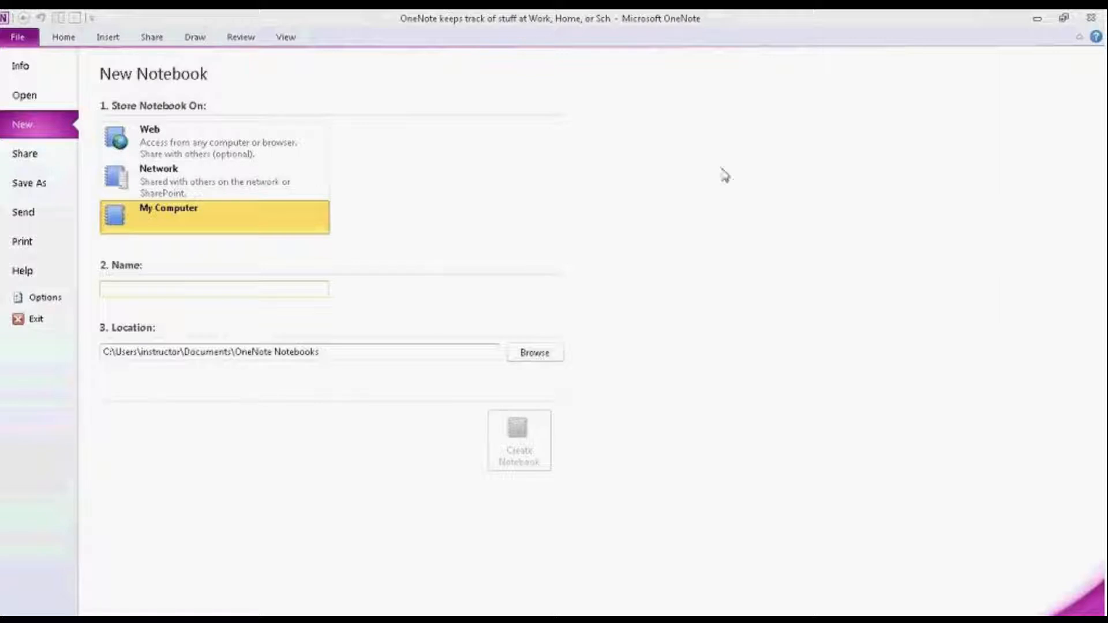
pyautogui.write('Project Team')
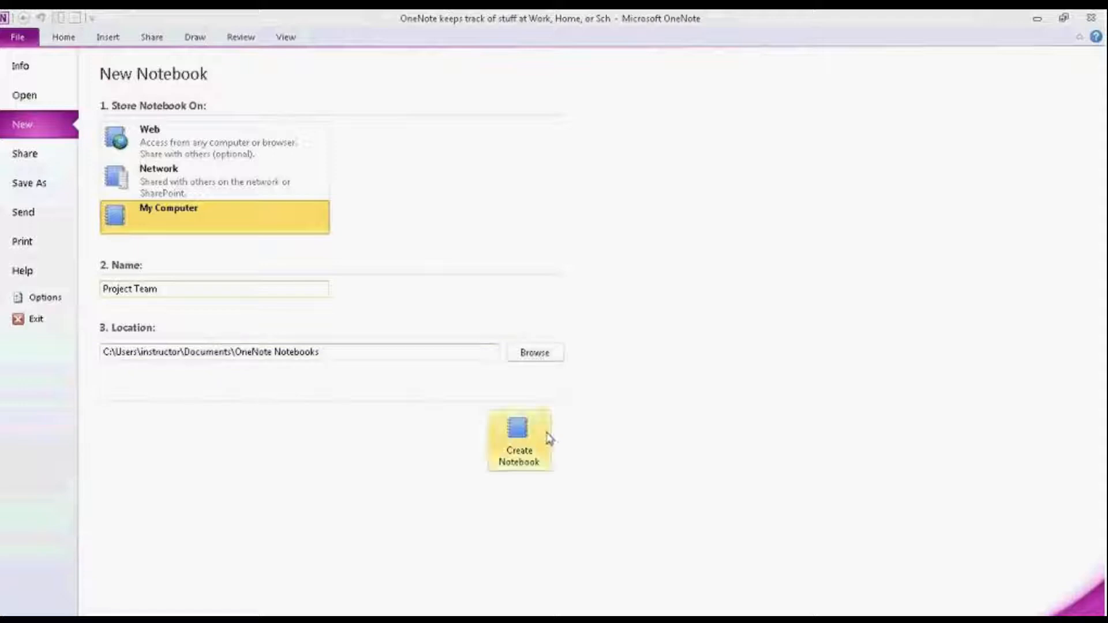
pyautogui.click(517, 433)
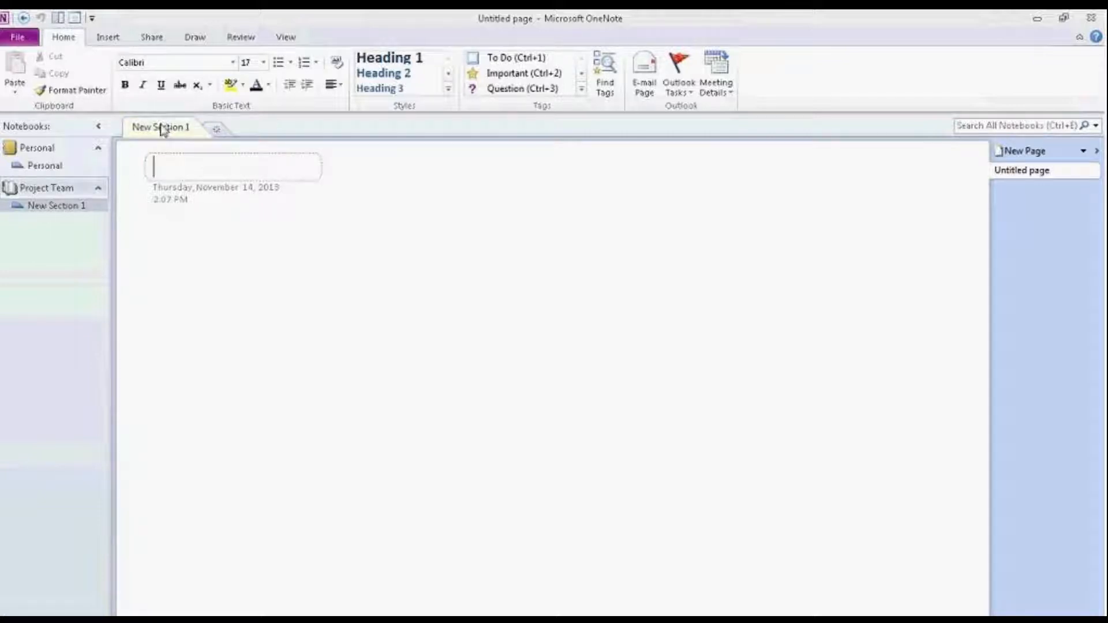
# Step: Rename the 'New Section 1' tab to 'Emails' and add another new section
pyautogui.rightClick(62, 214)
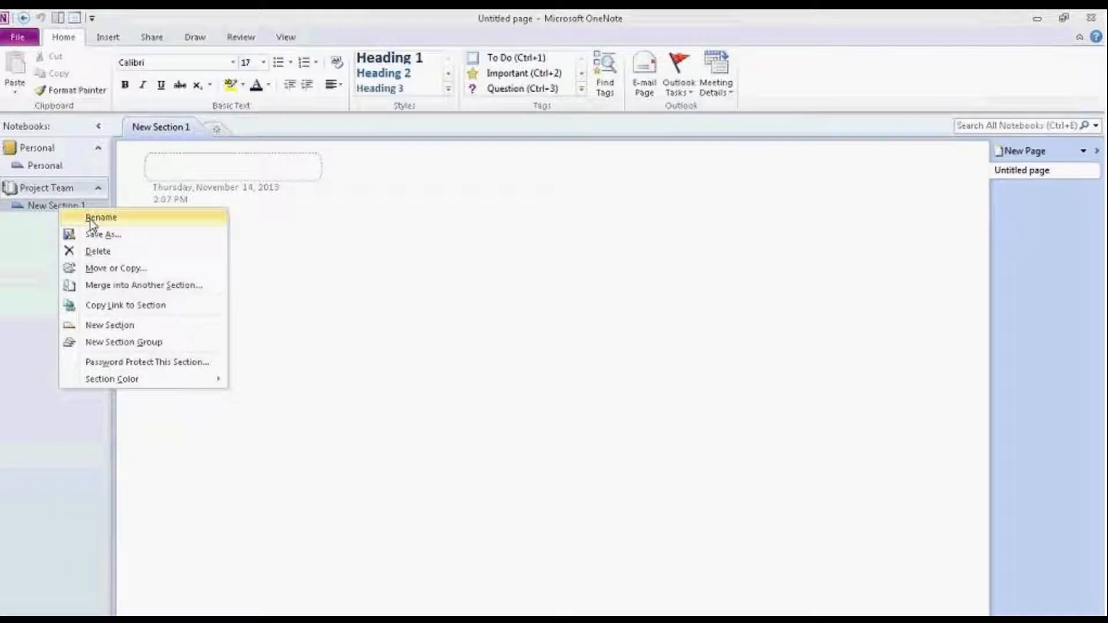
pyautogui.click(171, 129)
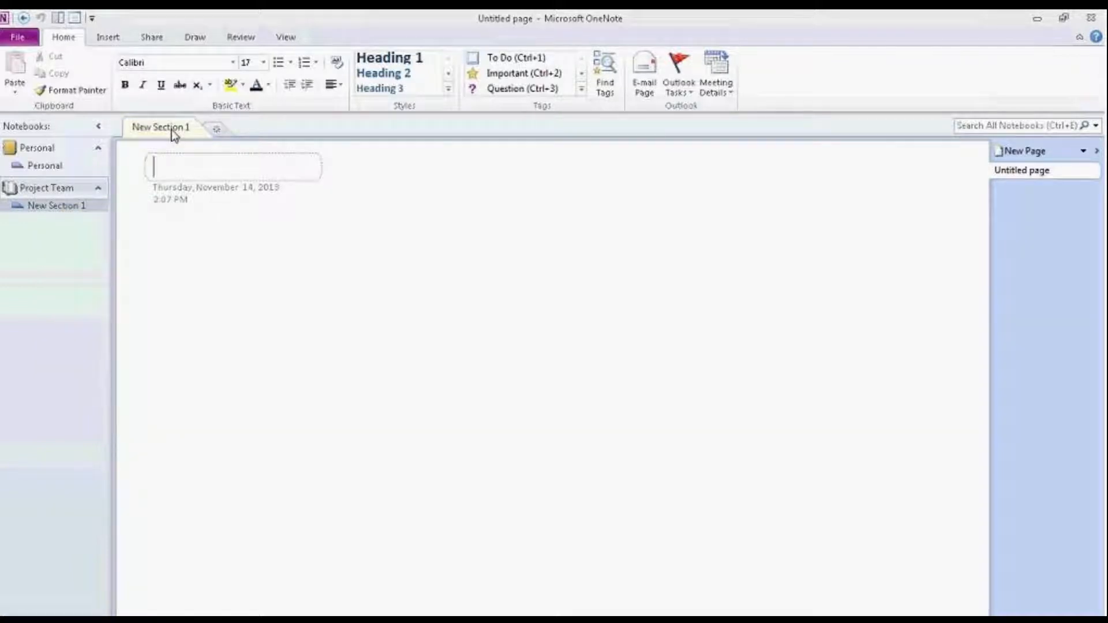
pyautogui.doubleClick(171, 129)
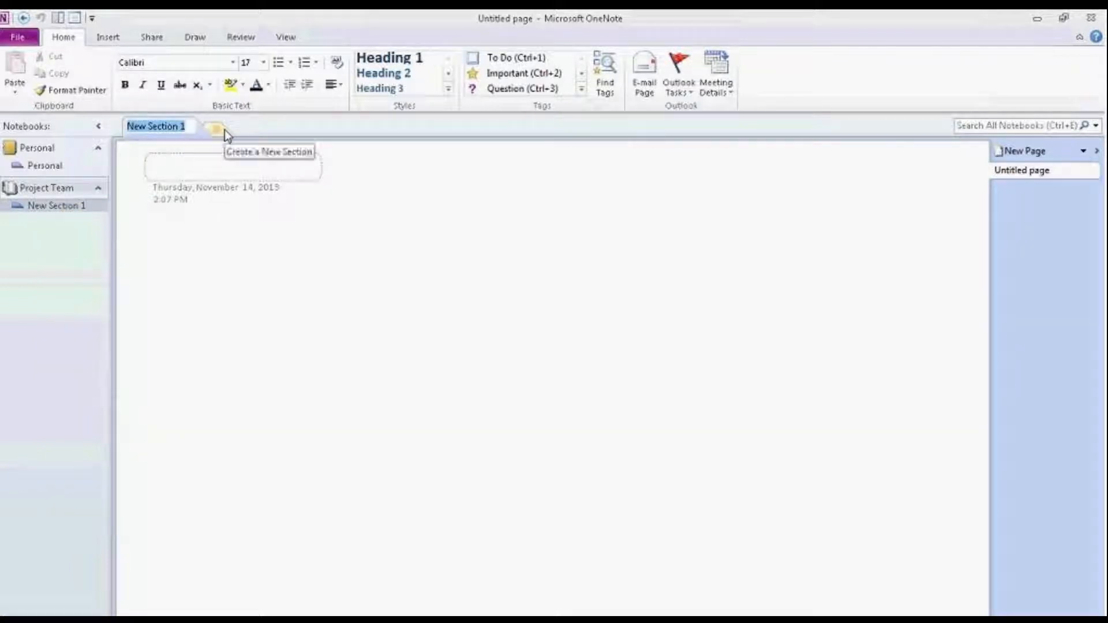
pyautogui.write('Ema')
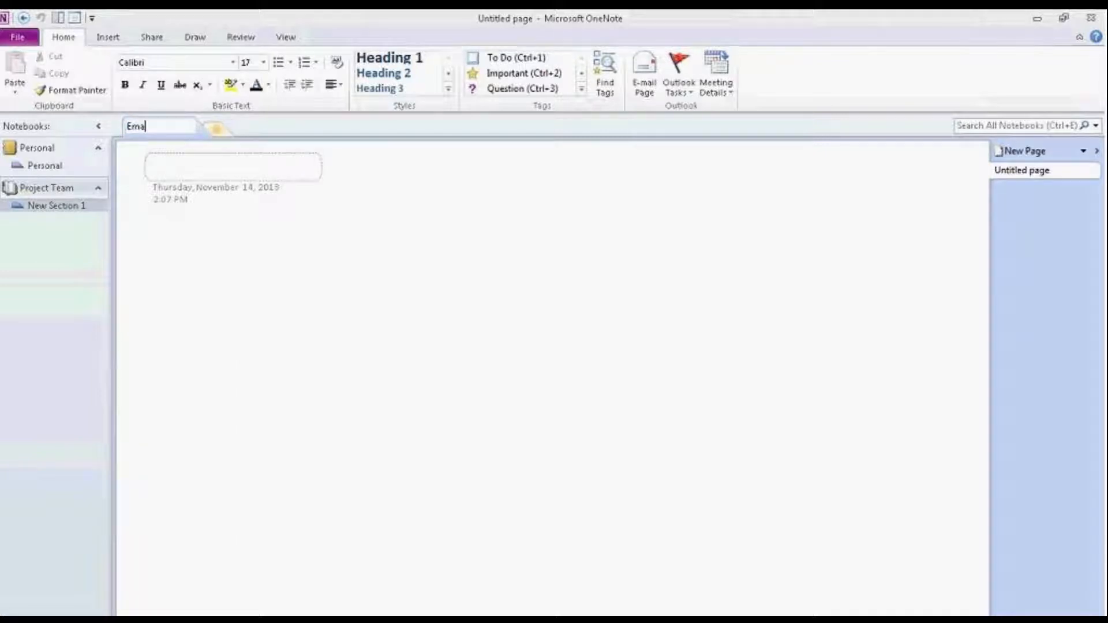
pyautogui.write('ils')
pyautogui.press('Return')
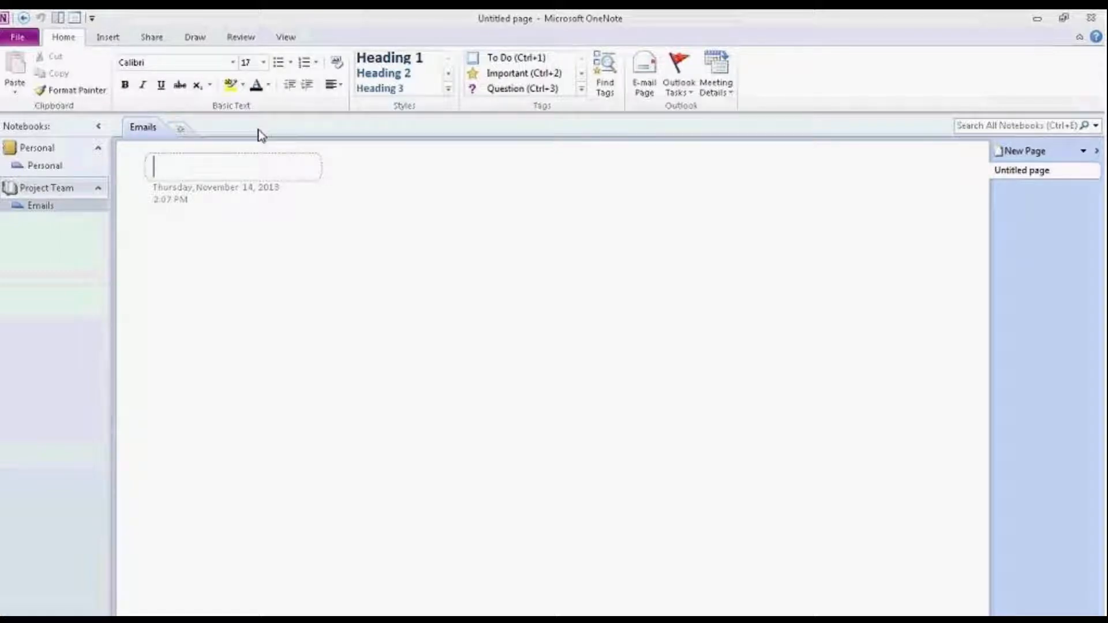
pyautogui.click(179, 132)
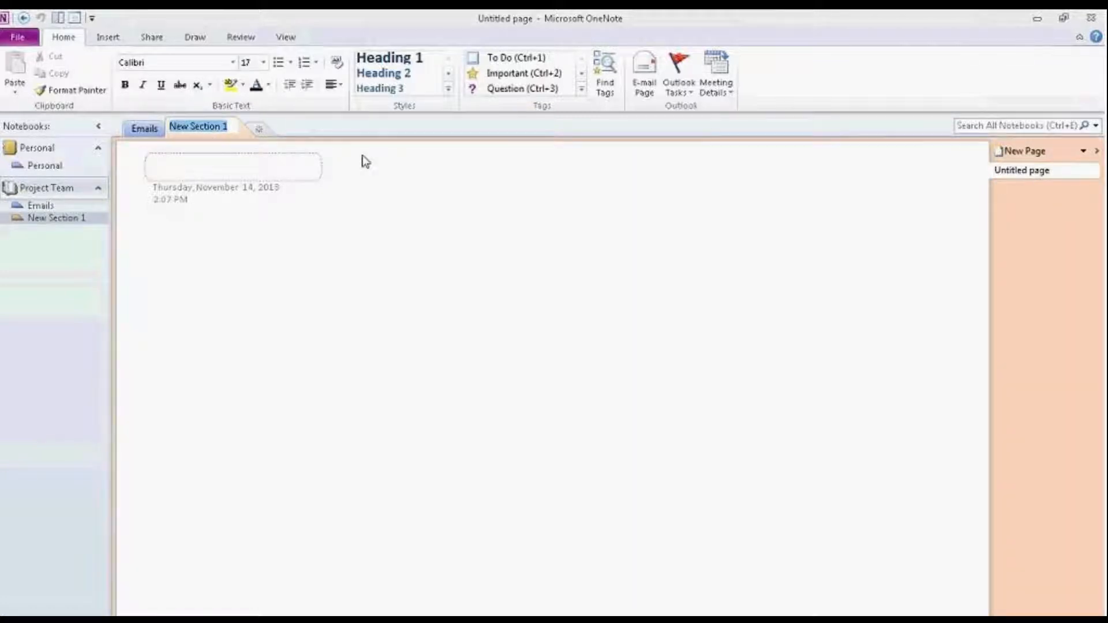
# Step: Name the newly added section 'Notes'
pyautogui.write('Notes')
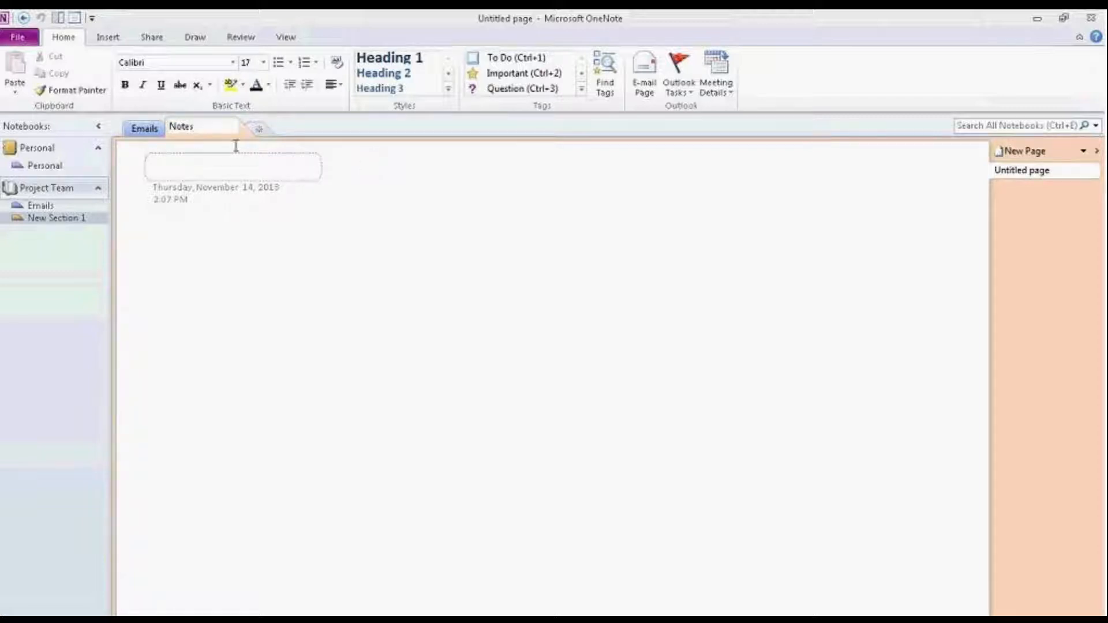
pyautogui.press('Return')
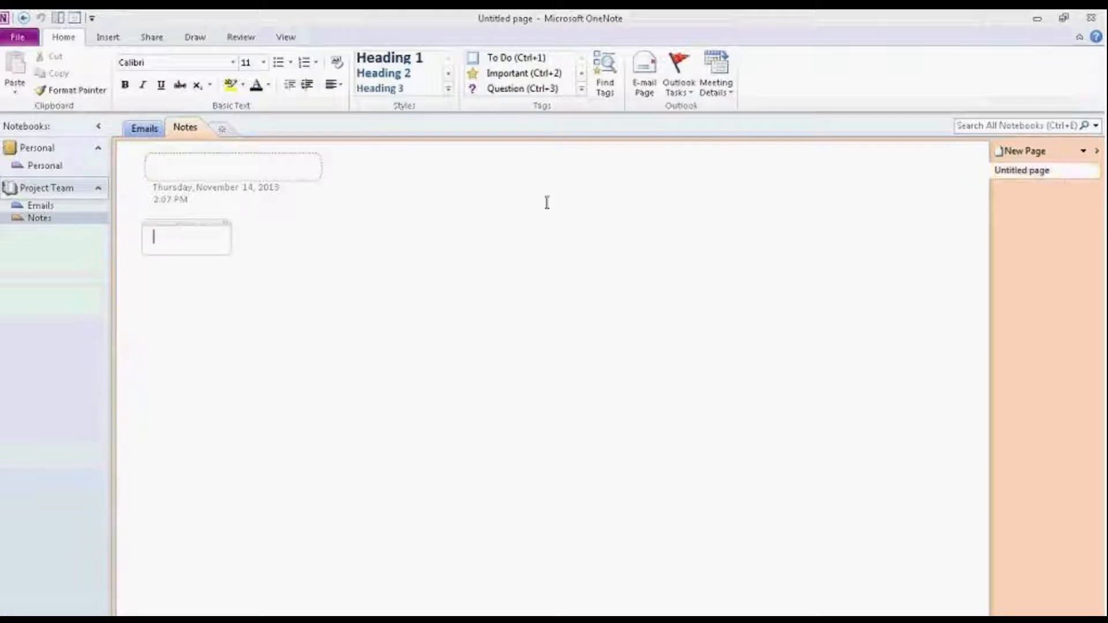
pyautogui.click(180, 165)
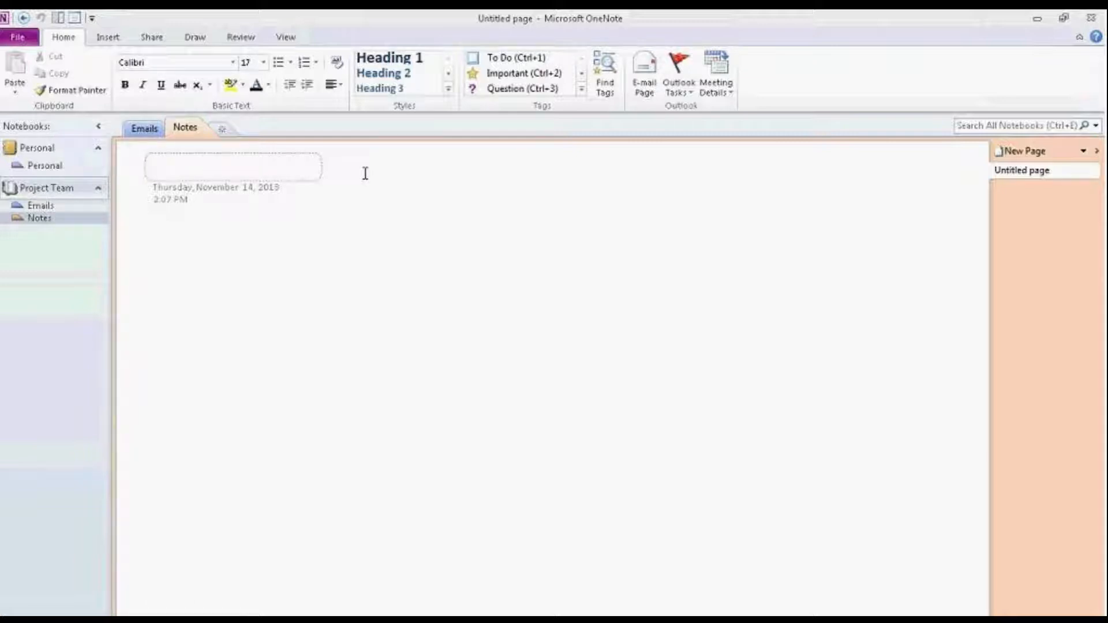
# Step: Enter 'Cheat Notes' as the title of the page in the Notes section
pyautogui.write('Cheat Notes')
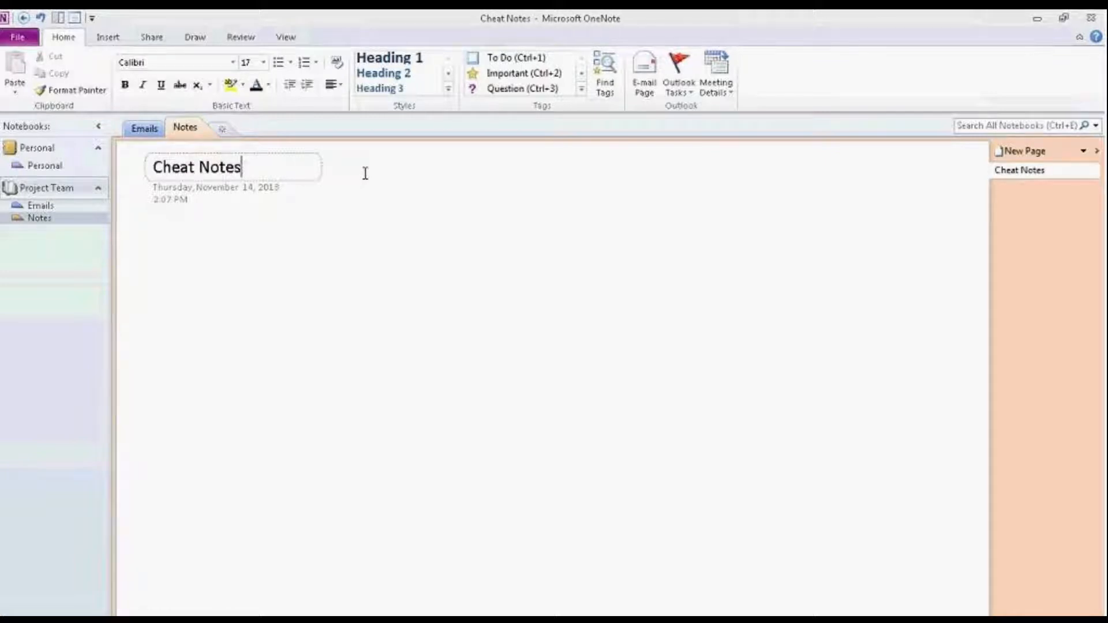
pyautogui.click(376, 218)
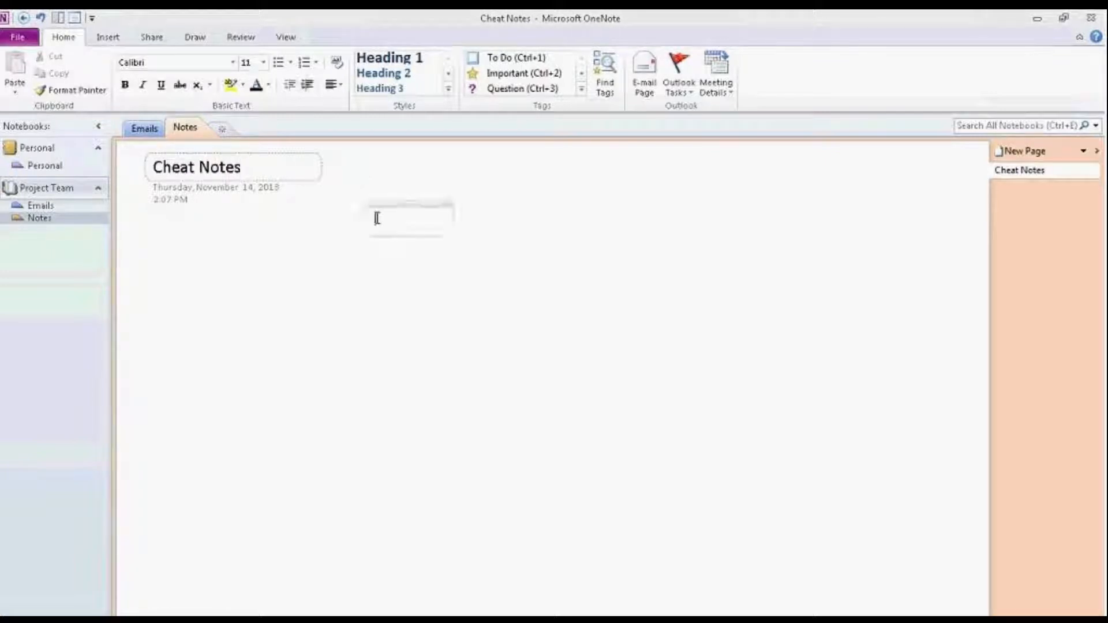
pyautogui.click(334, 167)
pyautogui.click(299, 170)
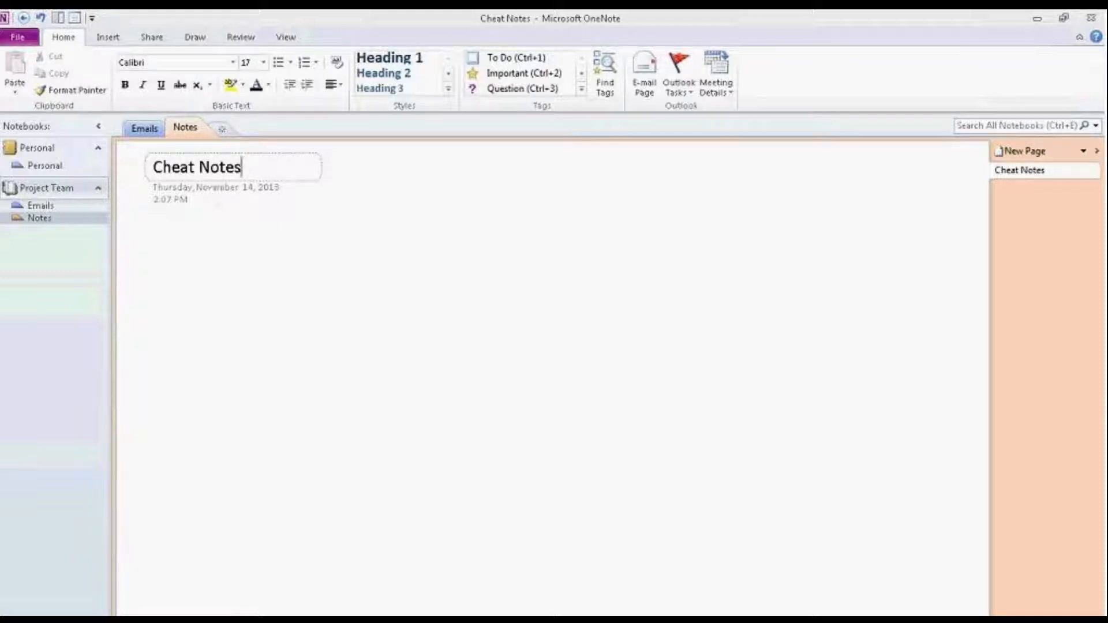
# Step: Choose Page Templates from the New Page dropdown to show the Templates pane
pyautogui.click(1085, 153)
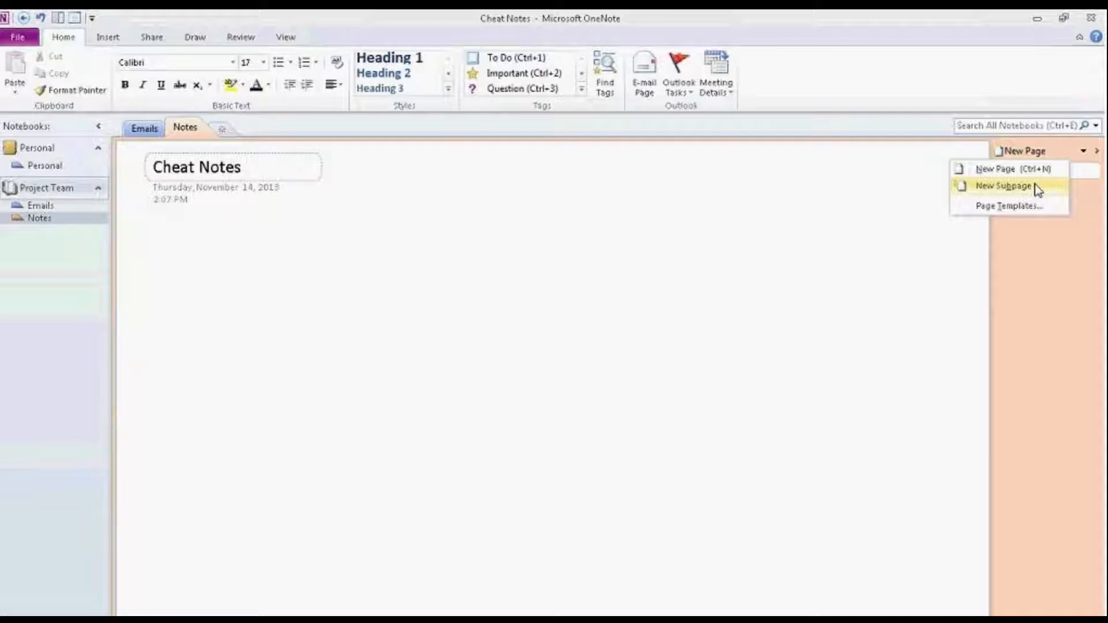
pyautogui.click(1000, 205)
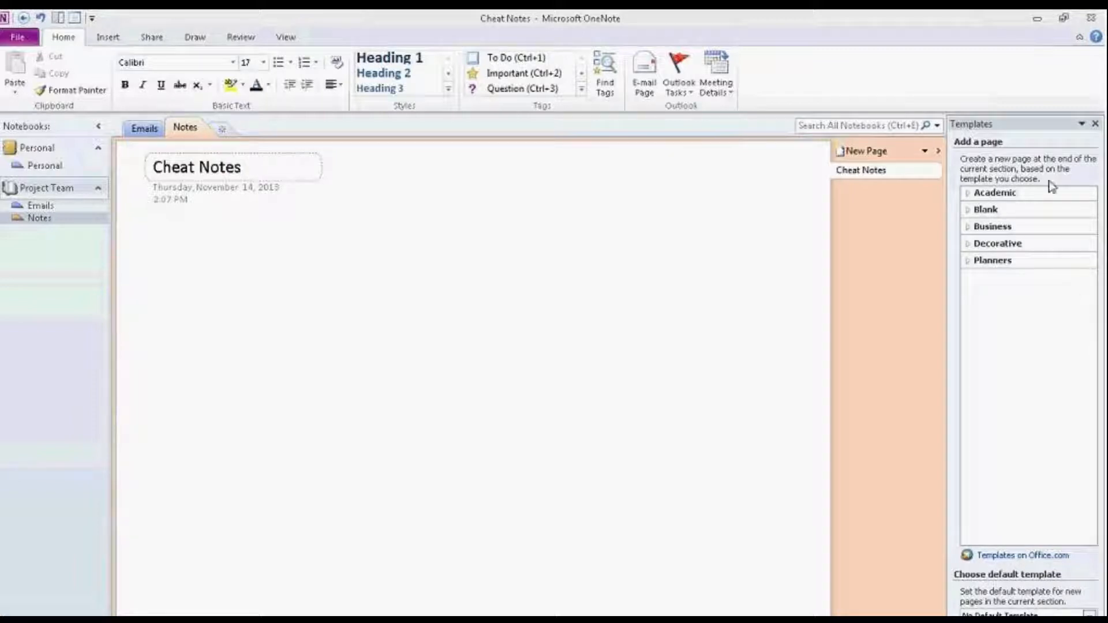
# Step: Add a page from the Business 'Simple Meeting Notes 1' template, then close the Templates pane
pyautogui.click(1007, 227)
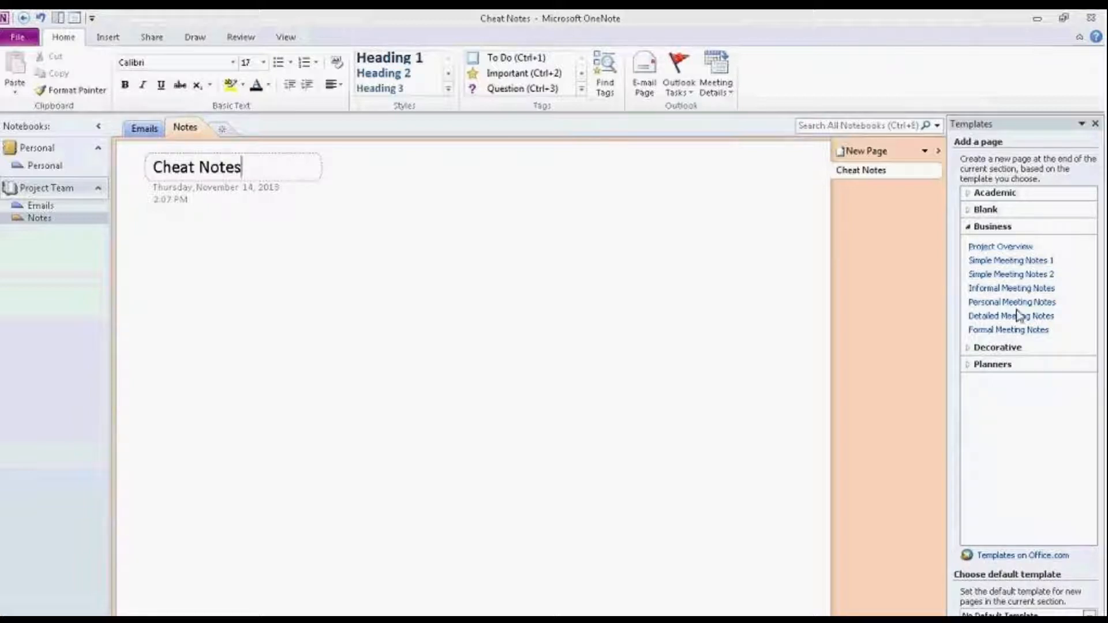
pyautogui.click(1018, 263)
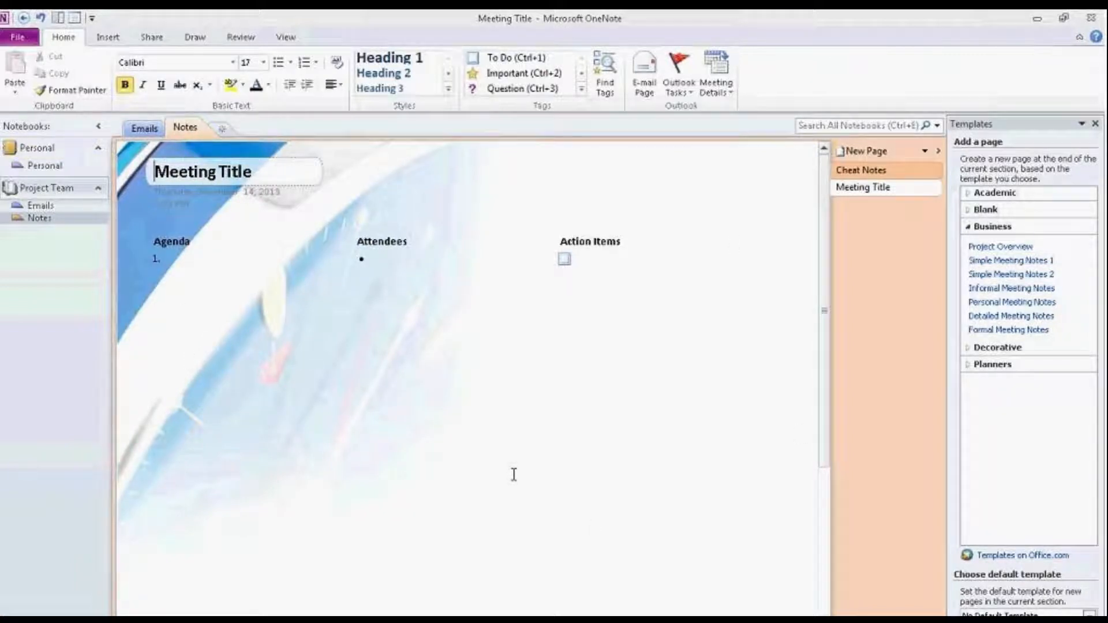
pyautogui.click(1039, 226)
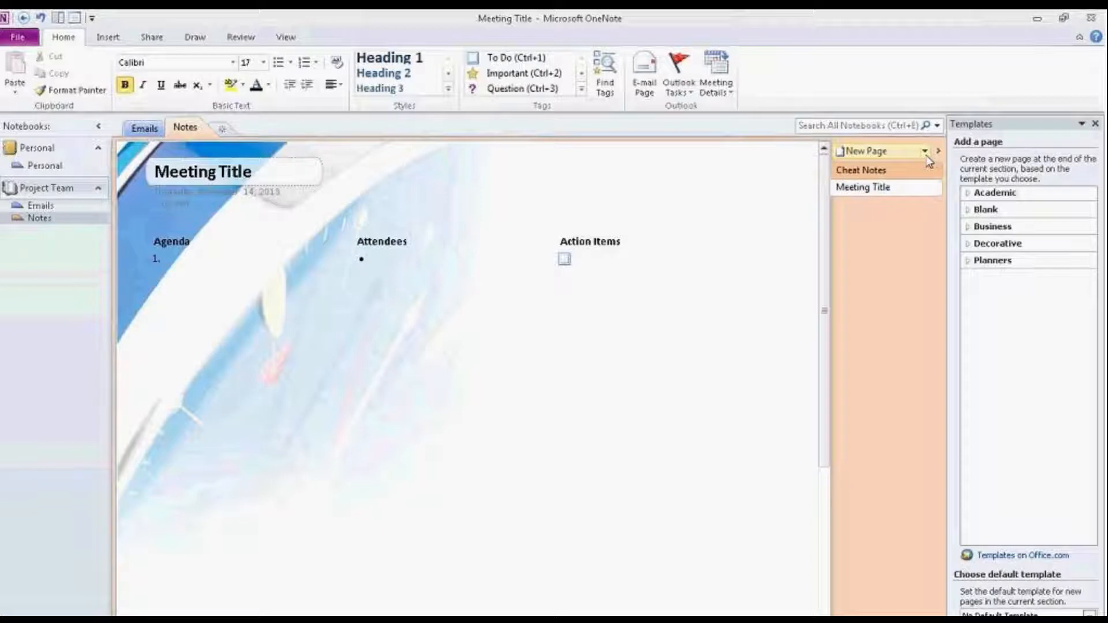
pyautogui.click(1095, 124)
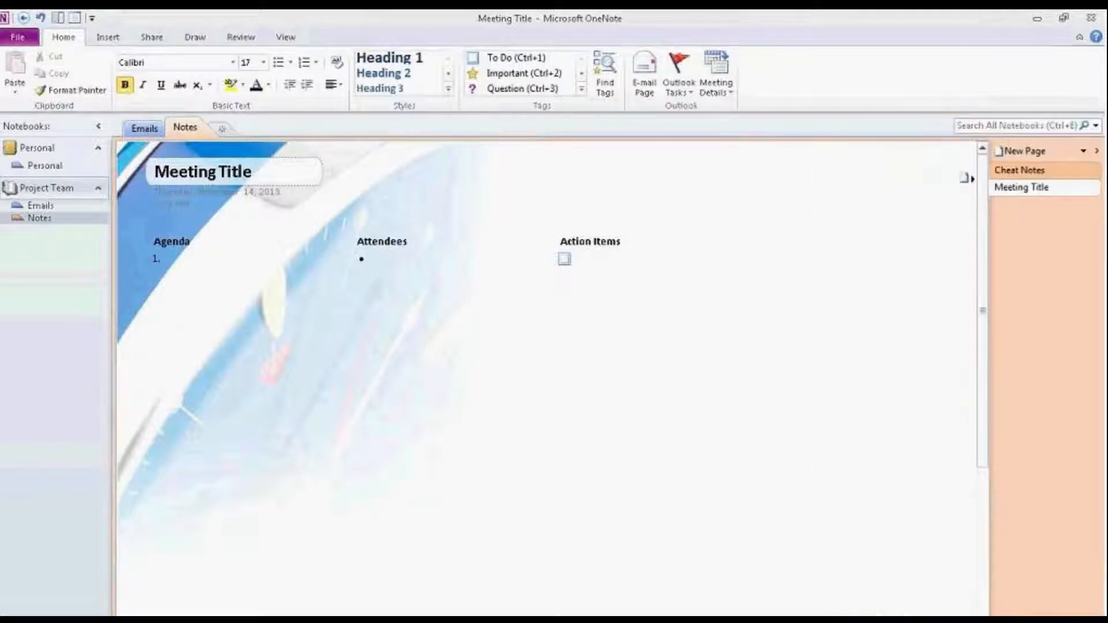
# Step: Add a new blank page titled 'Project Part One'
pyautogui.click(1087, 152)
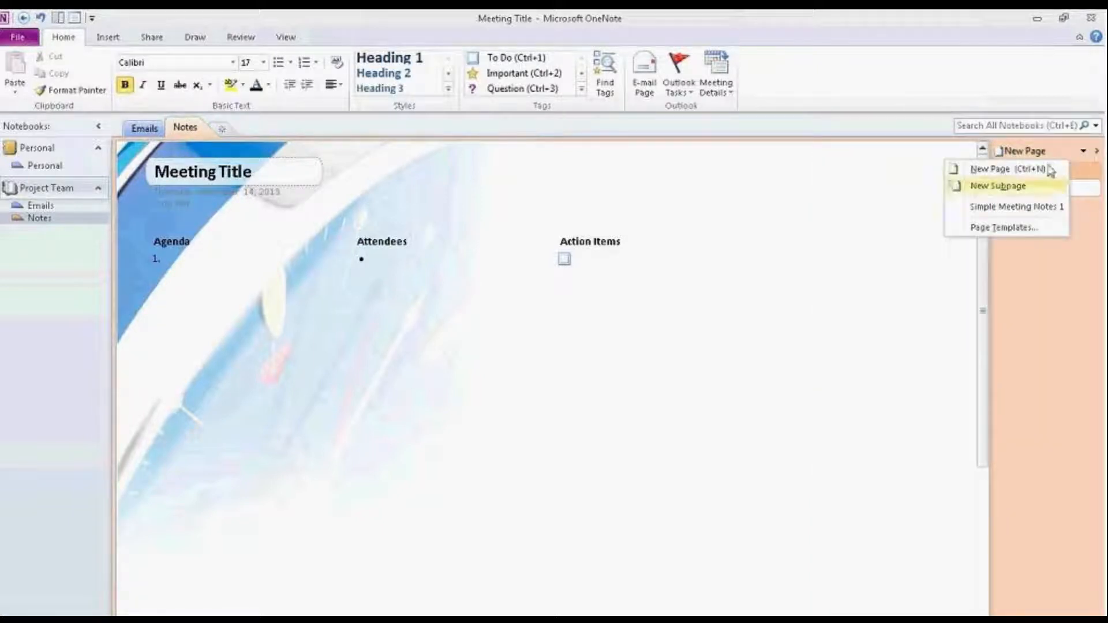
pyautogui.click(997, 169)
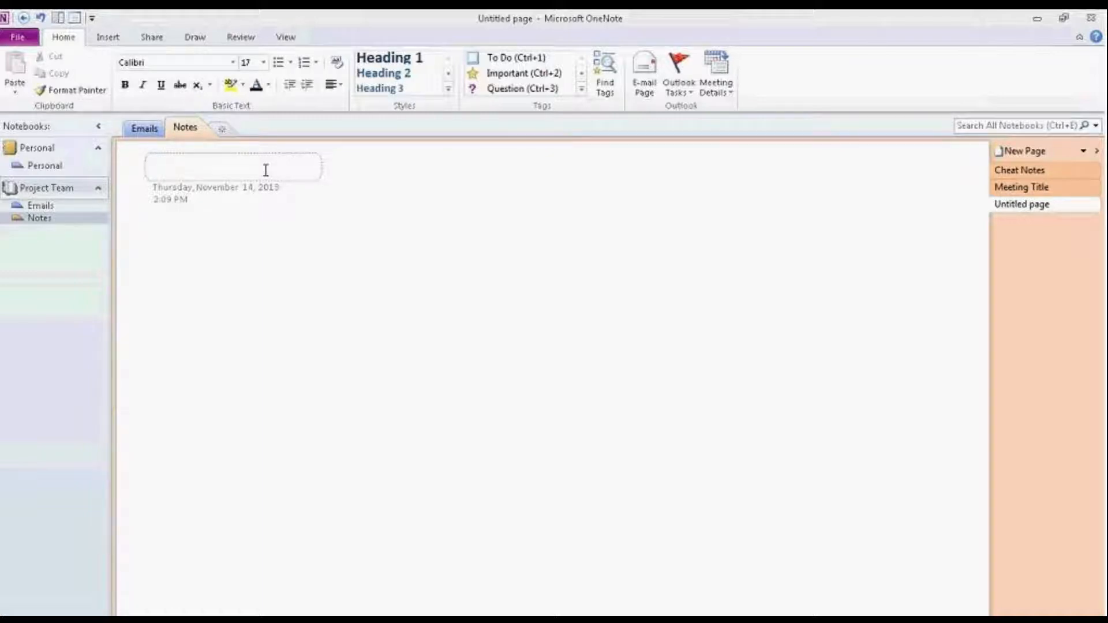
pyautogui.write('Project ')
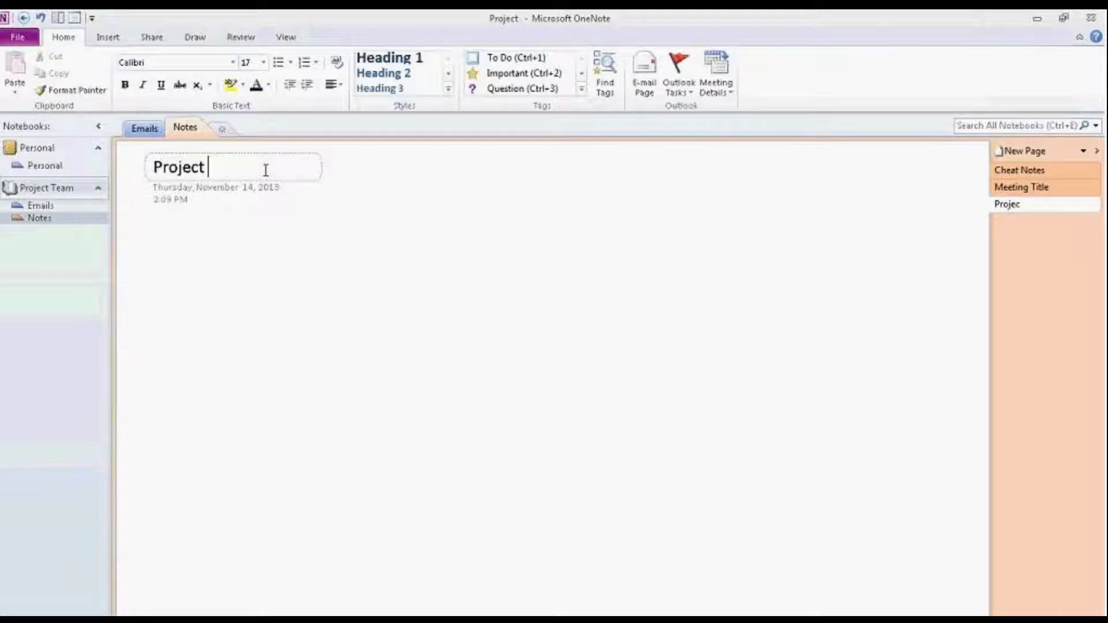
pyautogui.write('Part One')
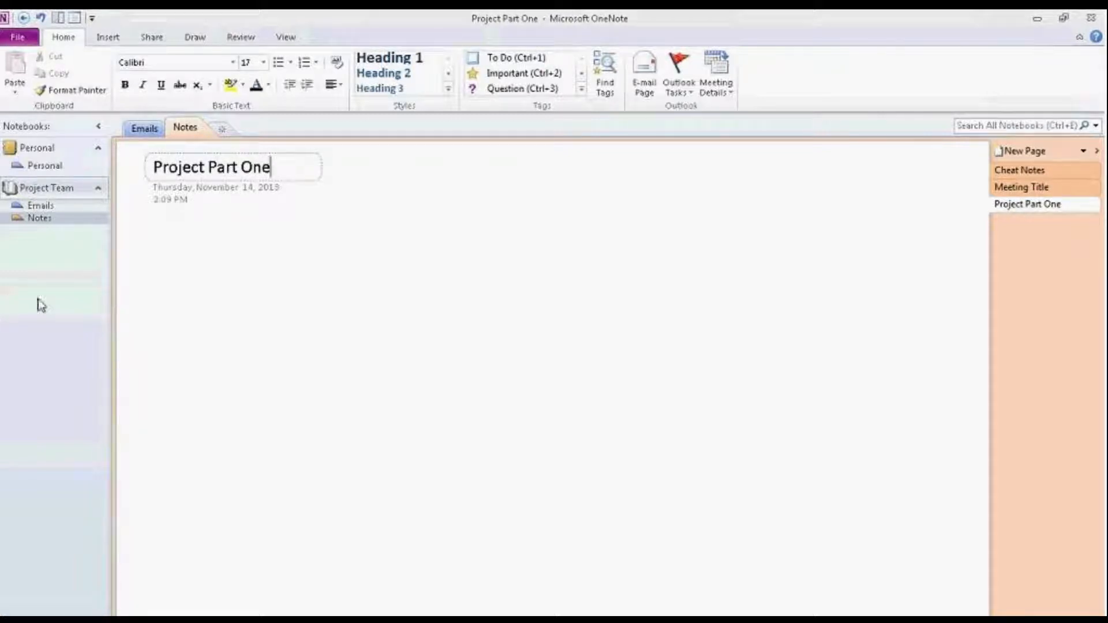
pyautogui.press('Return')
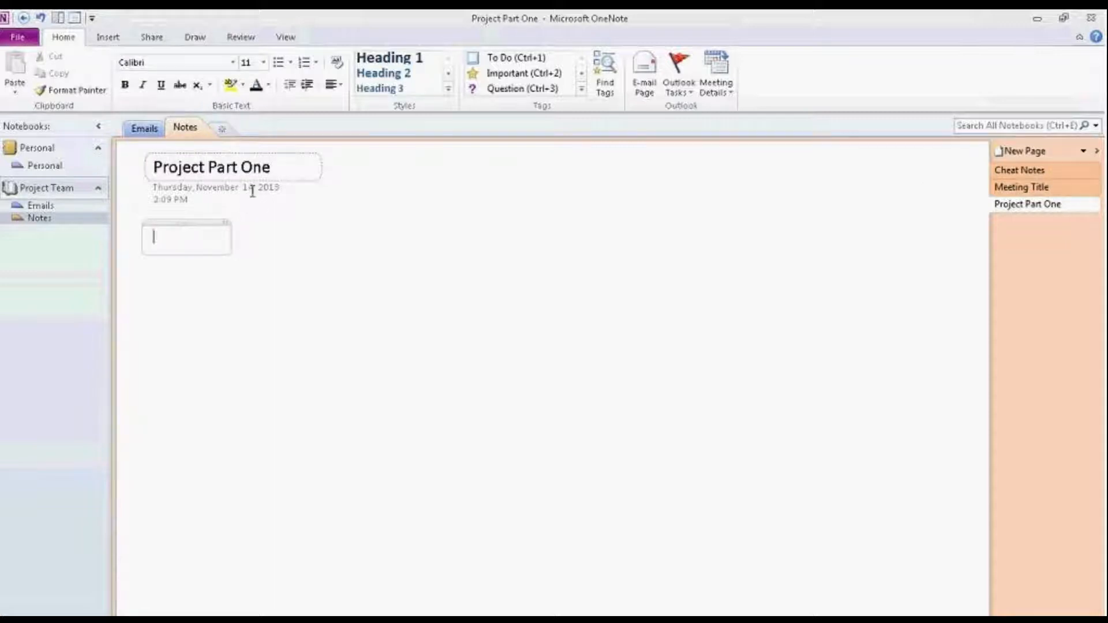
# Step: Place a note near the top centre of the page reading 'Part one of the project'
pyautogui.click(378, 195)
pyautogui.click(522, 182)
pyautogui.click(182, 264)
pyautogui.click(440, 199)
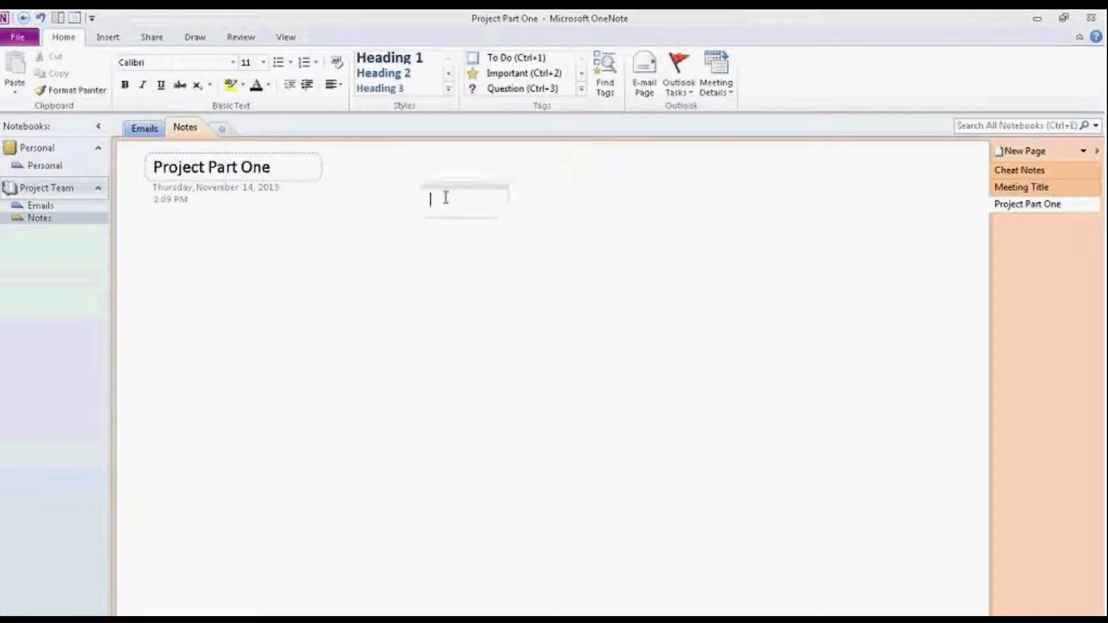
pyautogui.click(523, 163)
pyautogui.click(634, 162)
pyautogui.click(430, 182)
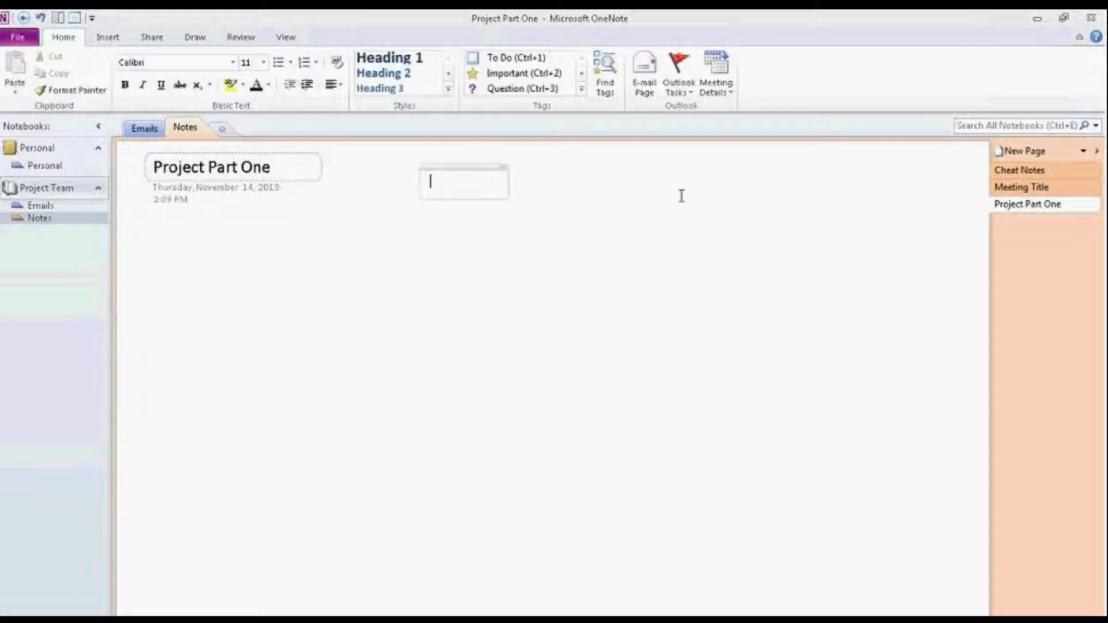
pyautogui.write('Part one of')
pyautogui.write('the par')
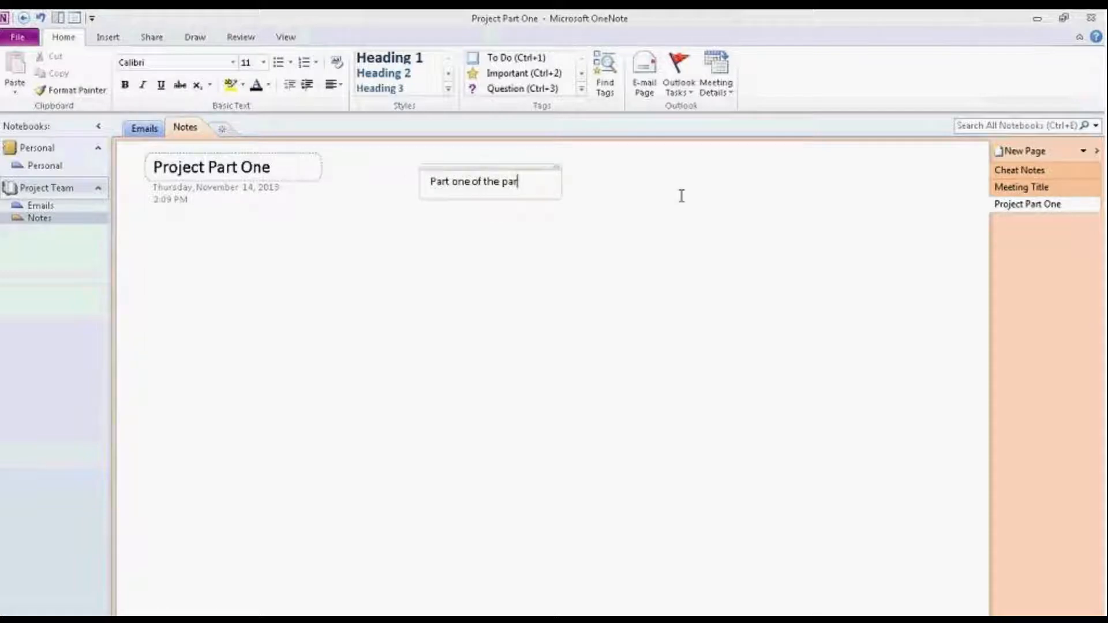
pyautogui.press('BackSpace')
pyautogui.press('BackSpace')
pyautogui.write('roject')
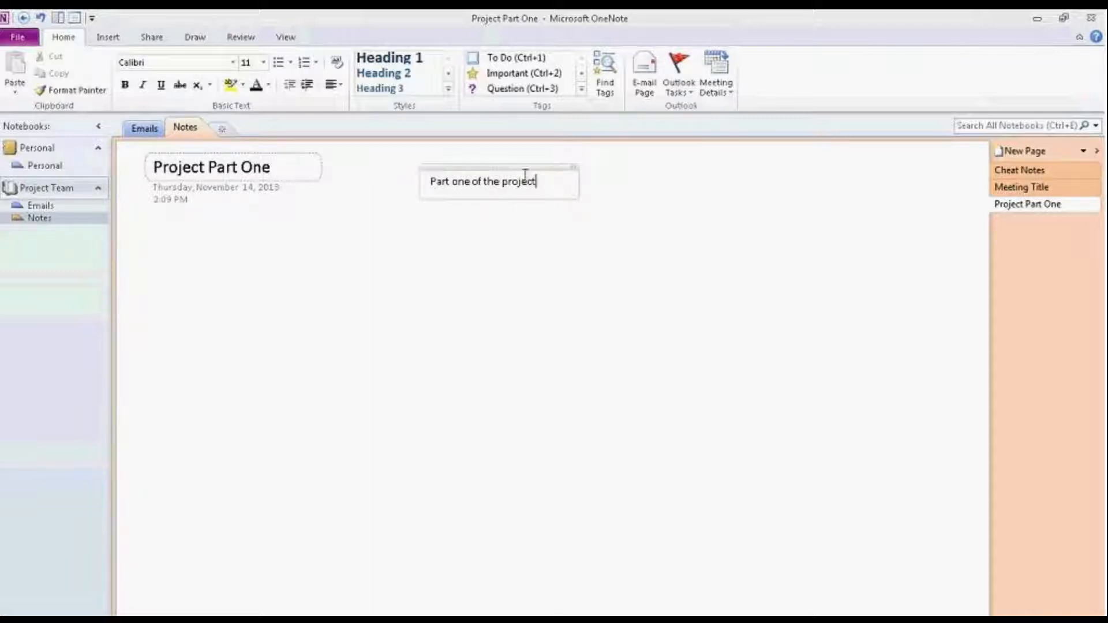
# Step: Drag the 'Part one of the project' note under the page date and tag it as a Question
pyautogui.moveTo(536, 170); pyautogui.dragTo(921, 169)
pyautogui.moveTo(832, 170); pyautogui.dragTo(155, 243)
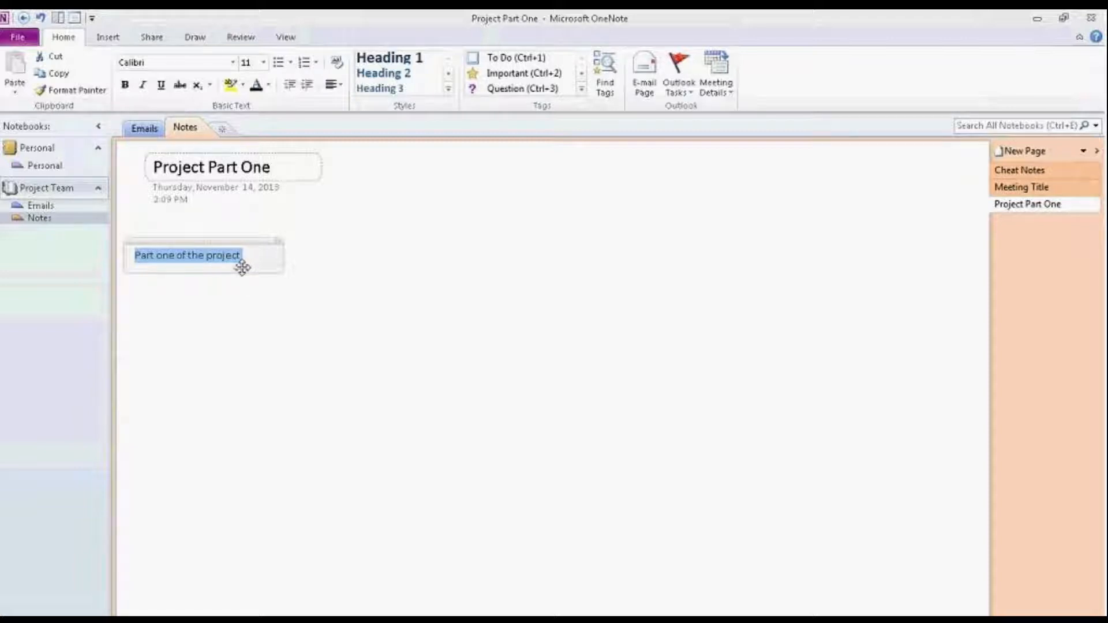
pyautogui.click(582, 89)
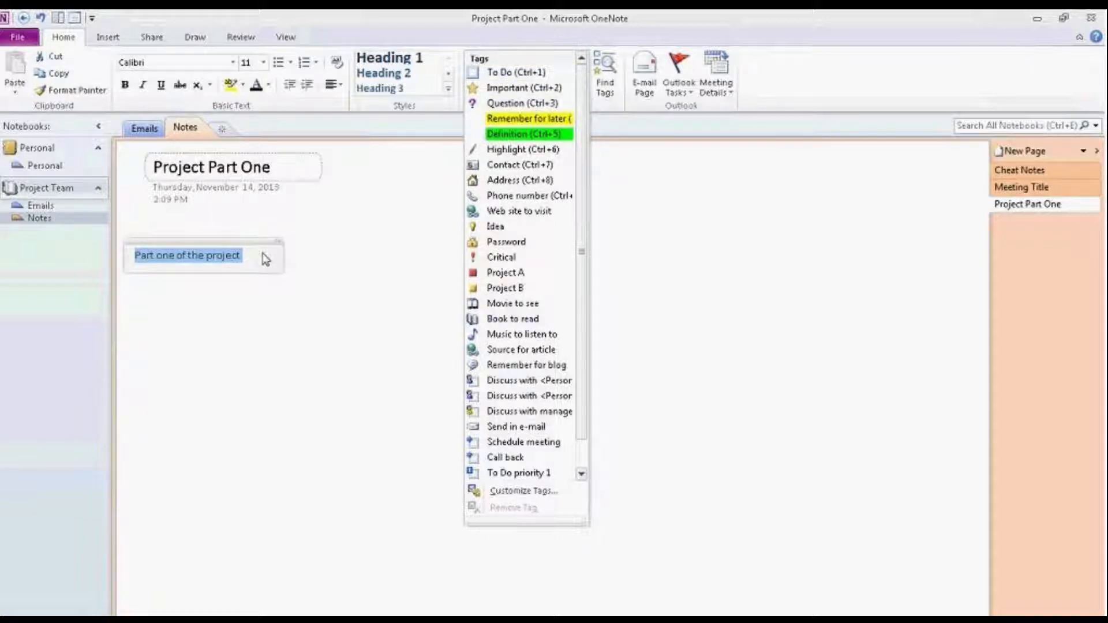
pyautogui.click(528, 104)
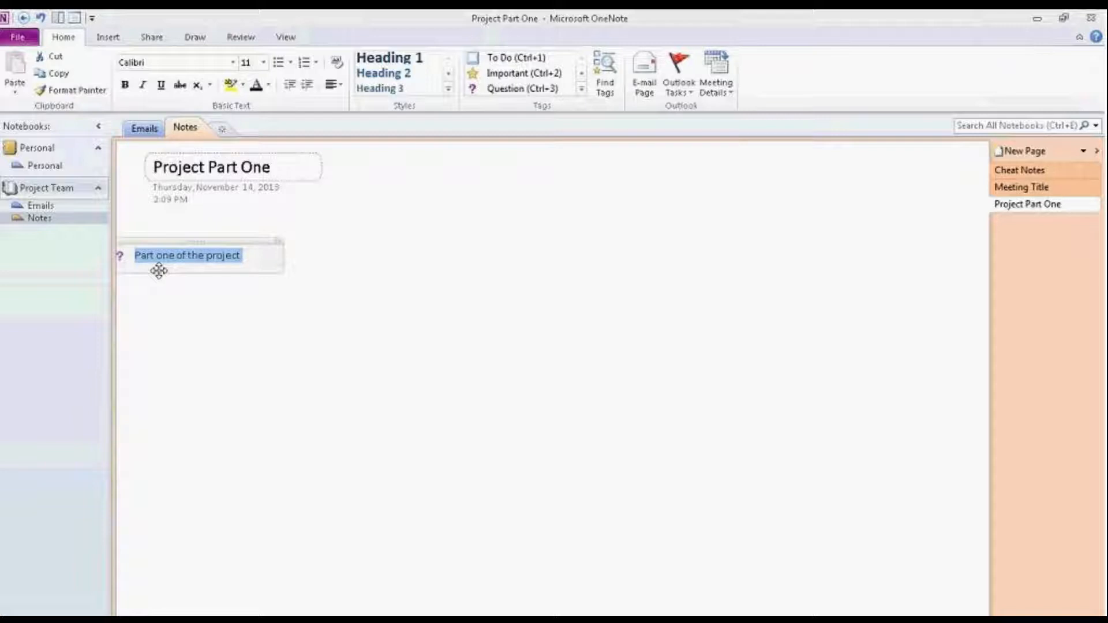
pyautogui.click(252, 259)
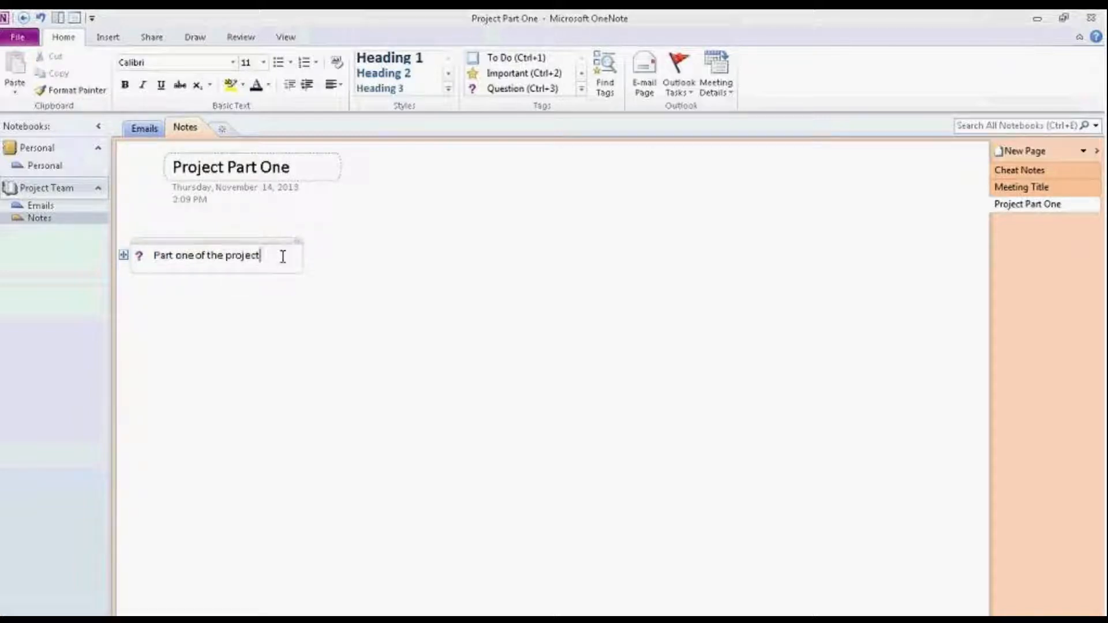
# Step: Add a 'Bring items to meeting' To Do item below the note and tick its checkbox
pyautogui.press('Return')
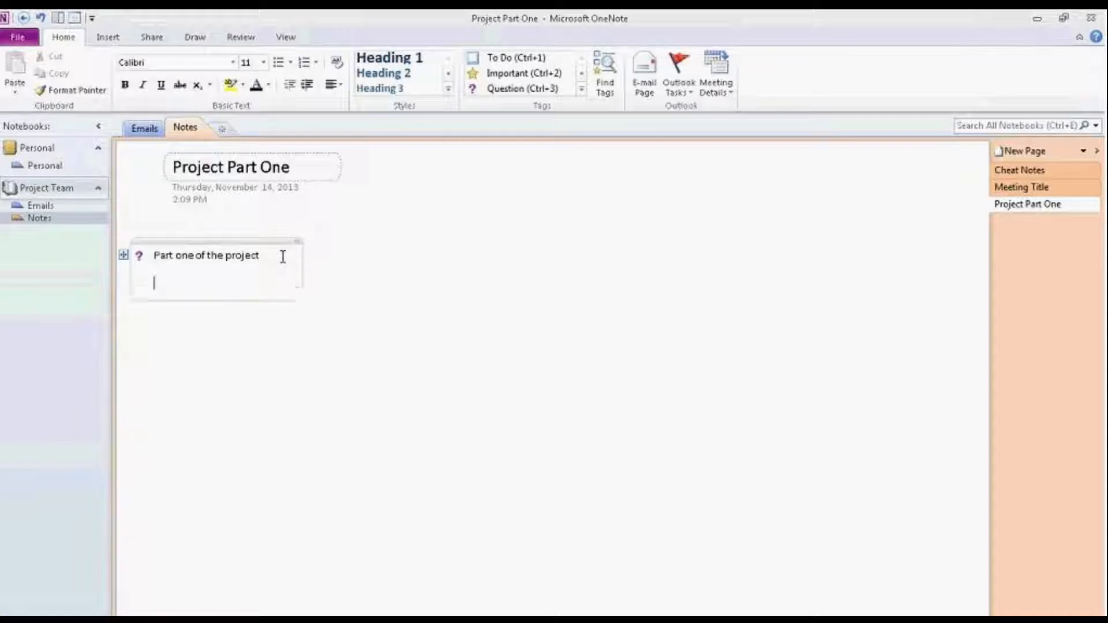
pyautogui.write('Bring items to meeting')
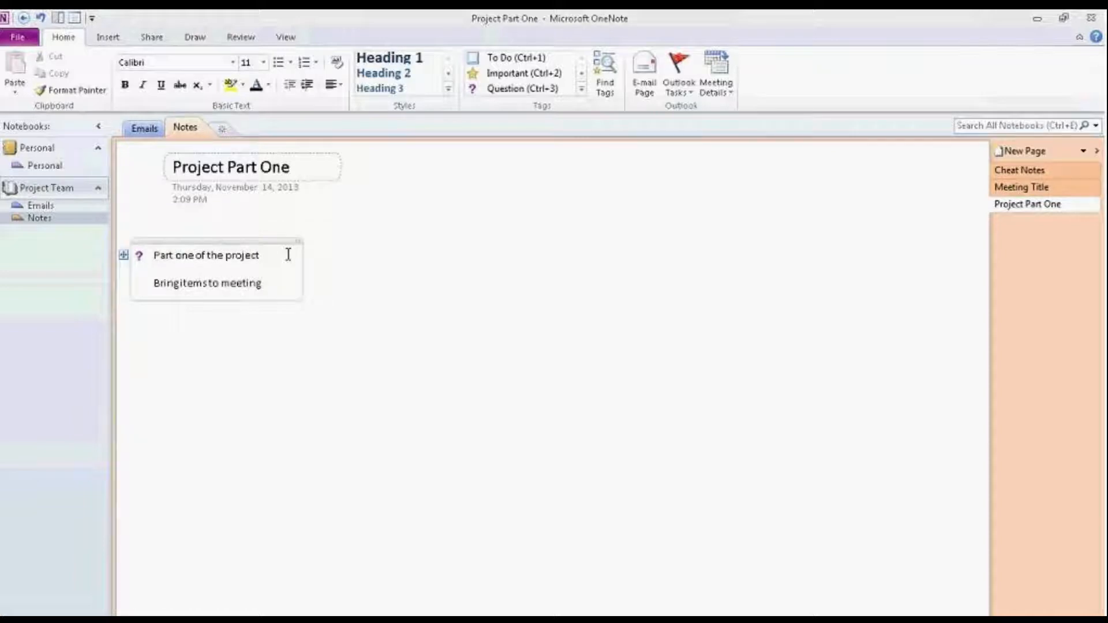
pyautogui.click(512, 57)
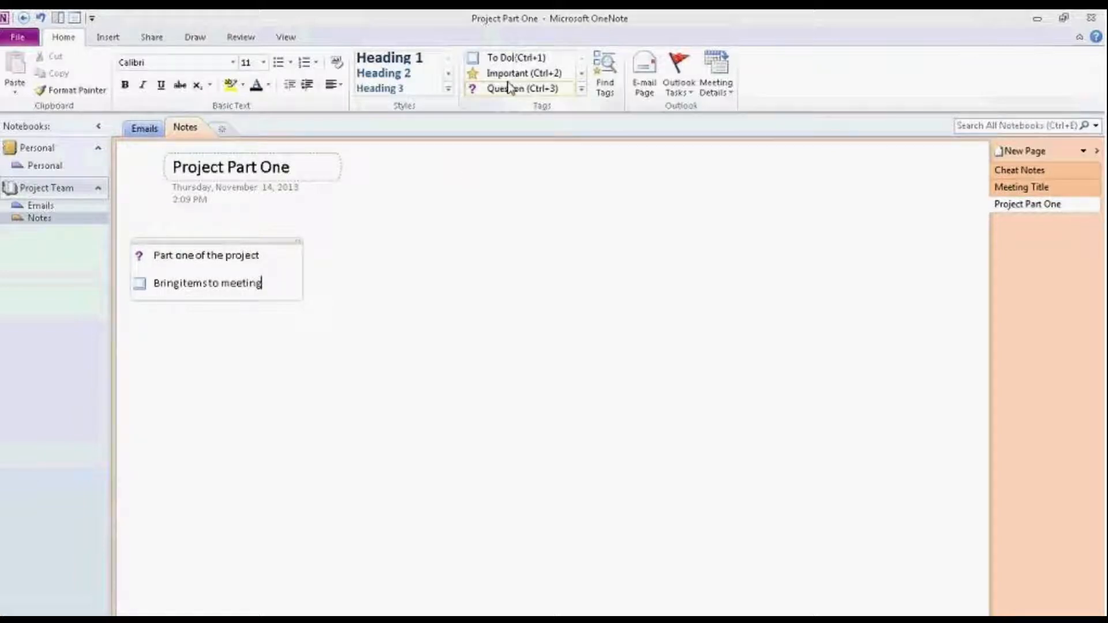
pyautogui.click(140, 284)
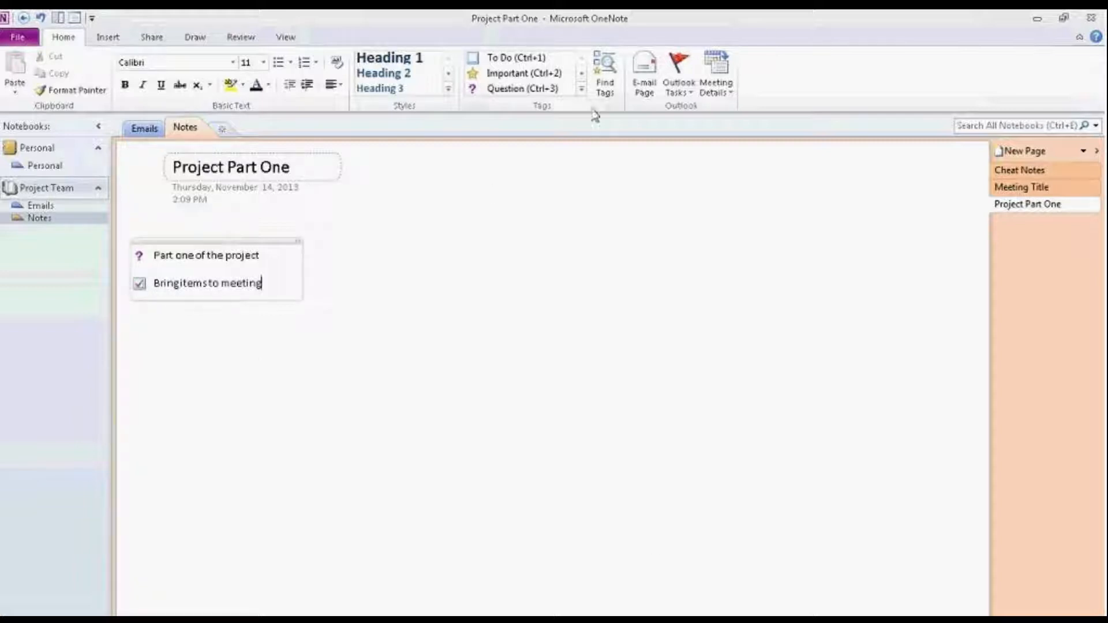
pyautogui.click(582, 89)
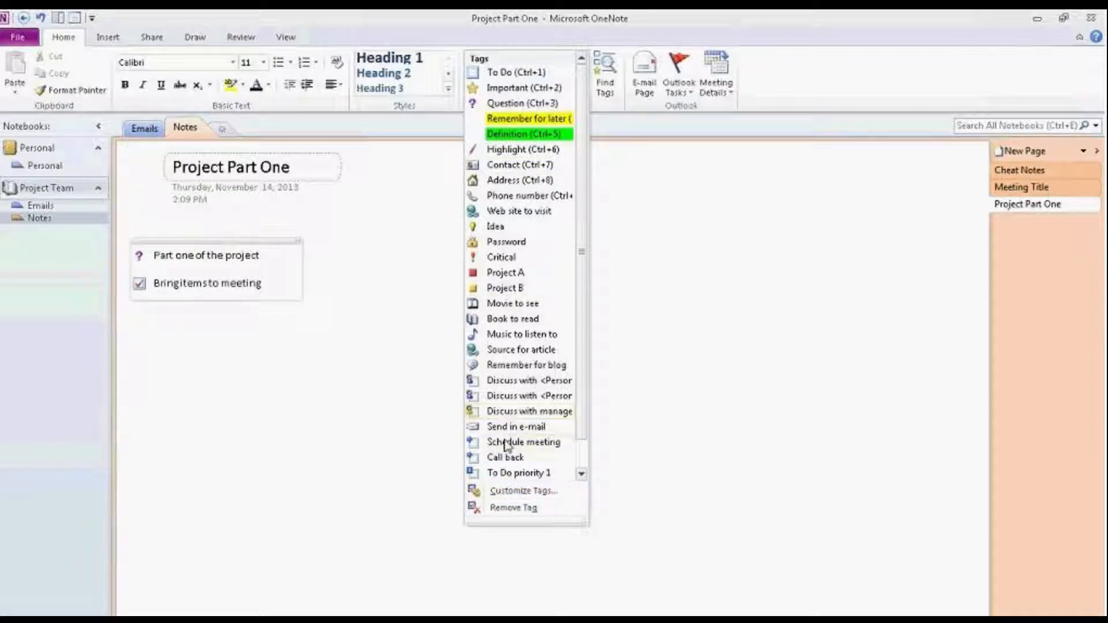
pyautogui.click(530, 491)
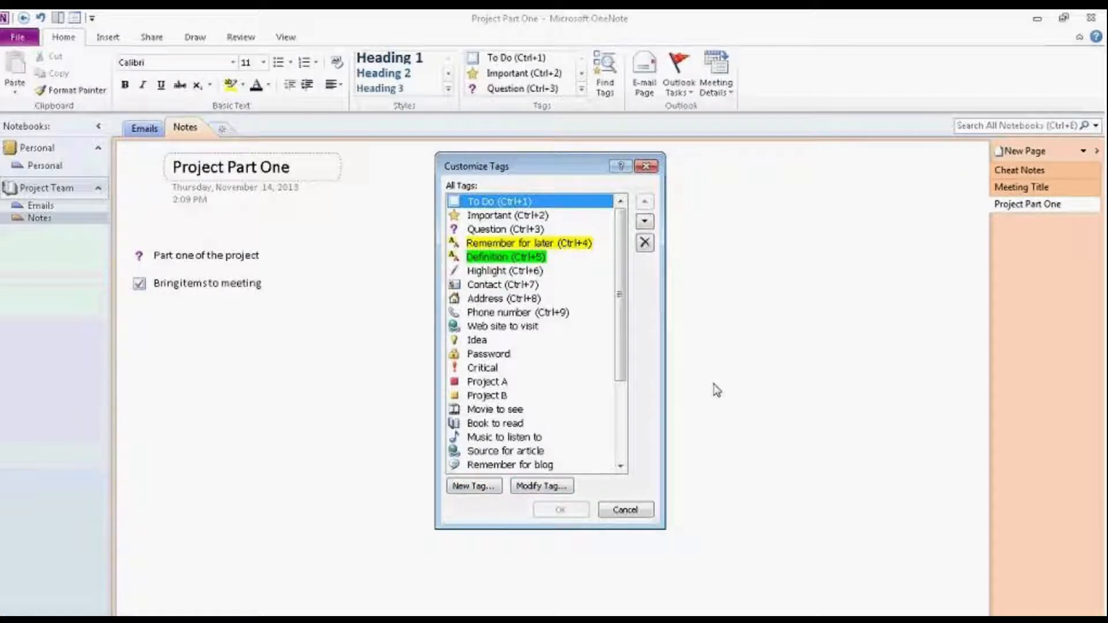
# Step: Dismiss the Customize Tags list (To Do, Important, Question…) without changing any tag
pyautogui.click(645, 511)
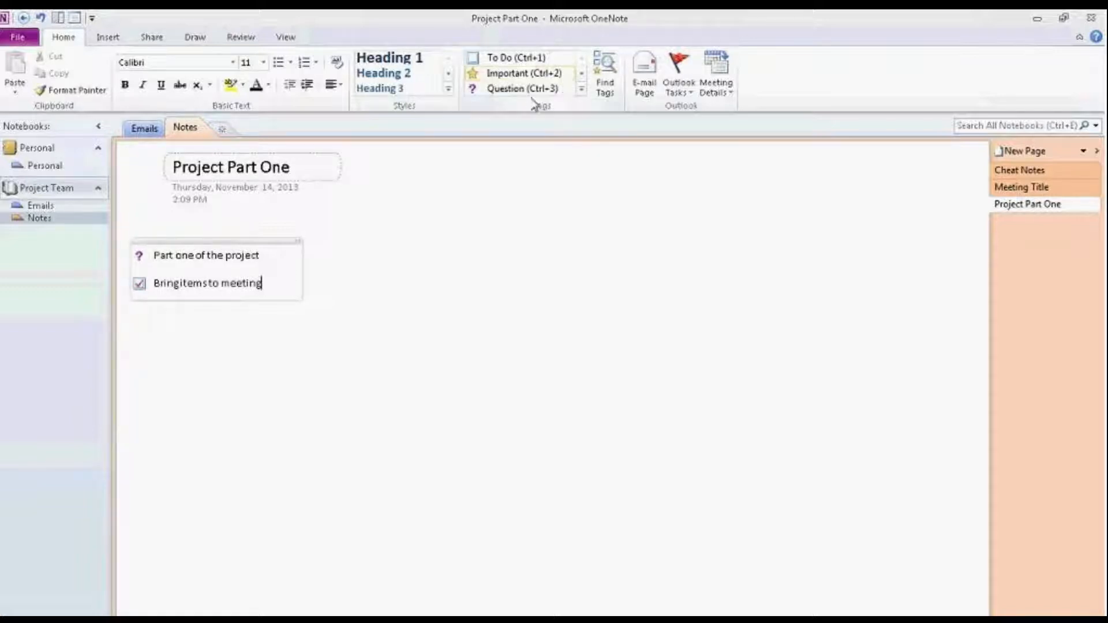
# Step: Open Find Tags, keep the search scope at This notebook, and create the summary page
pyautogui.click(609, 92)
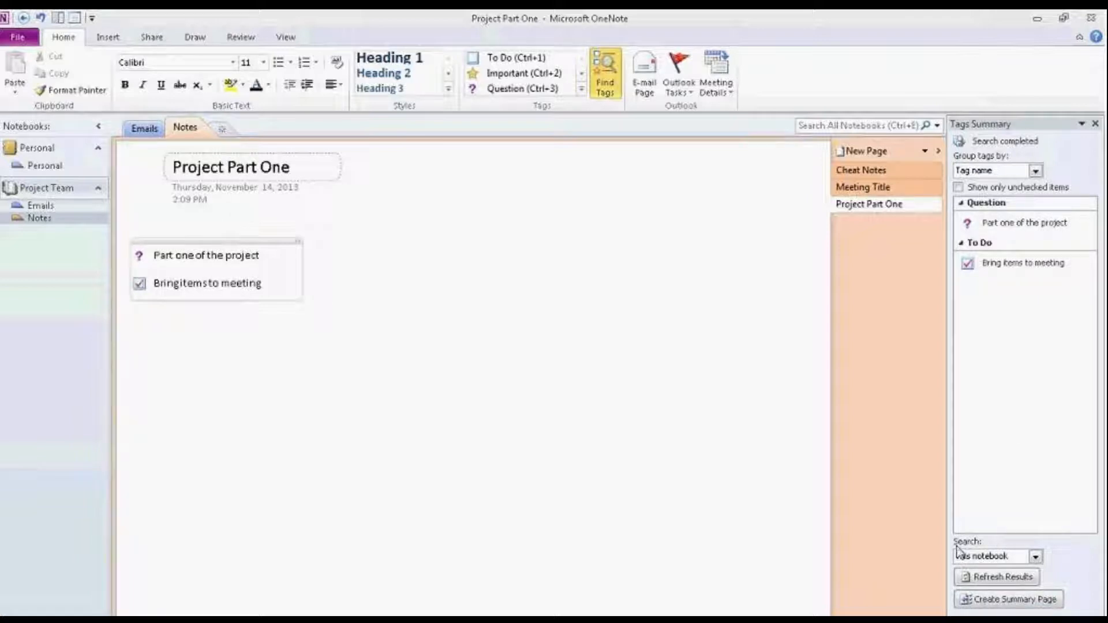
pyautogui.click(1036, 557)
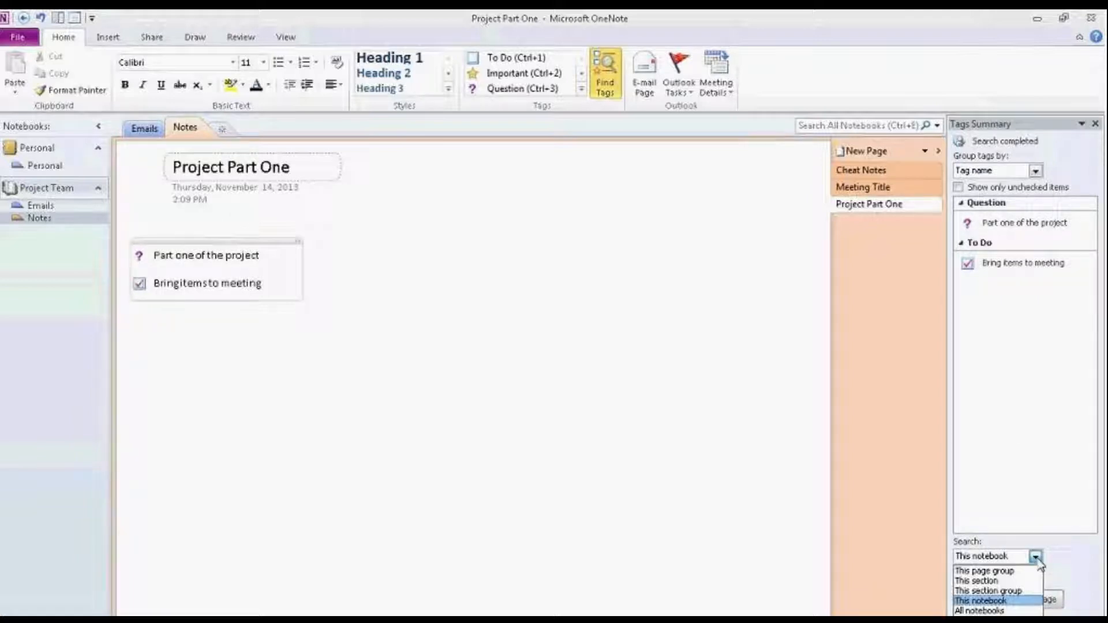
pyautogui.click(982, 602)
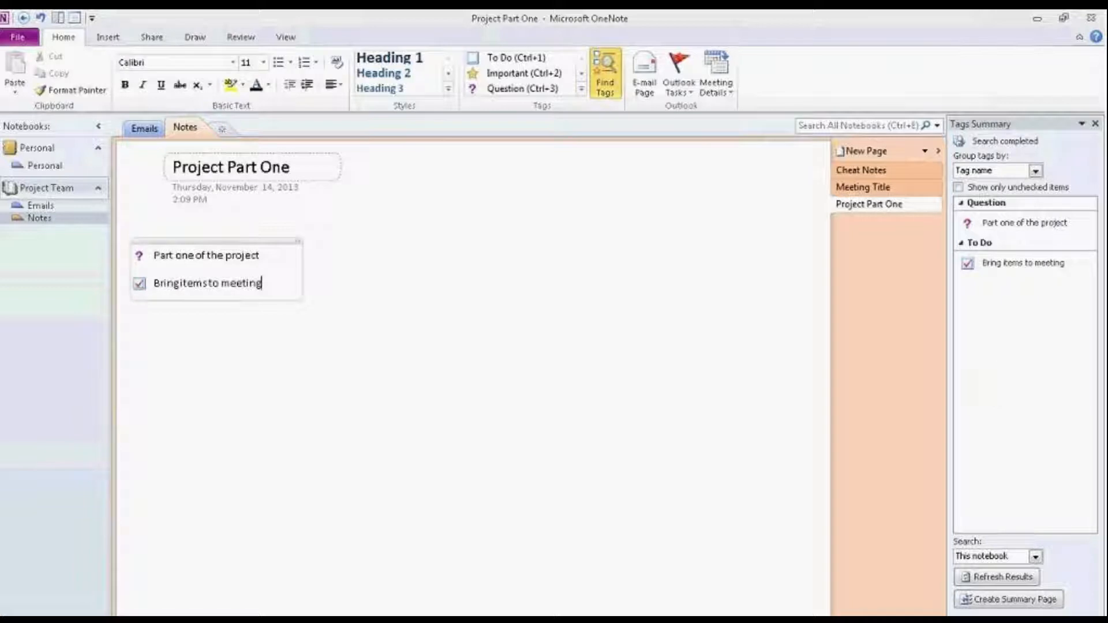
pyautogui.click(991, 601)
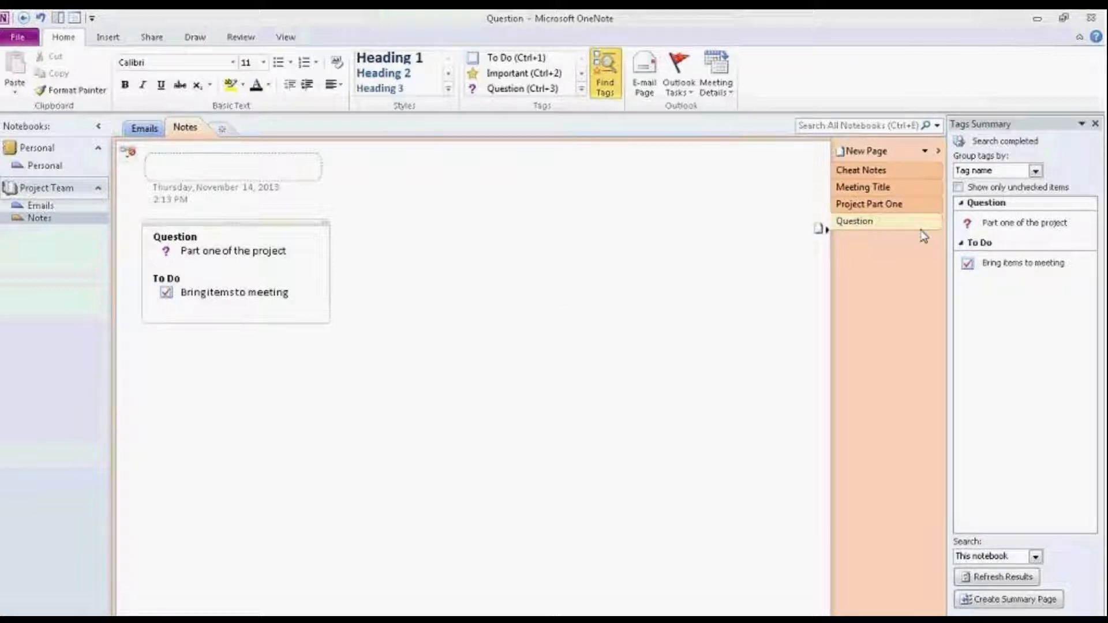
# Step: Select the new Question summary page and close the Tags Summary pane
pyautogui.click(859, 224)
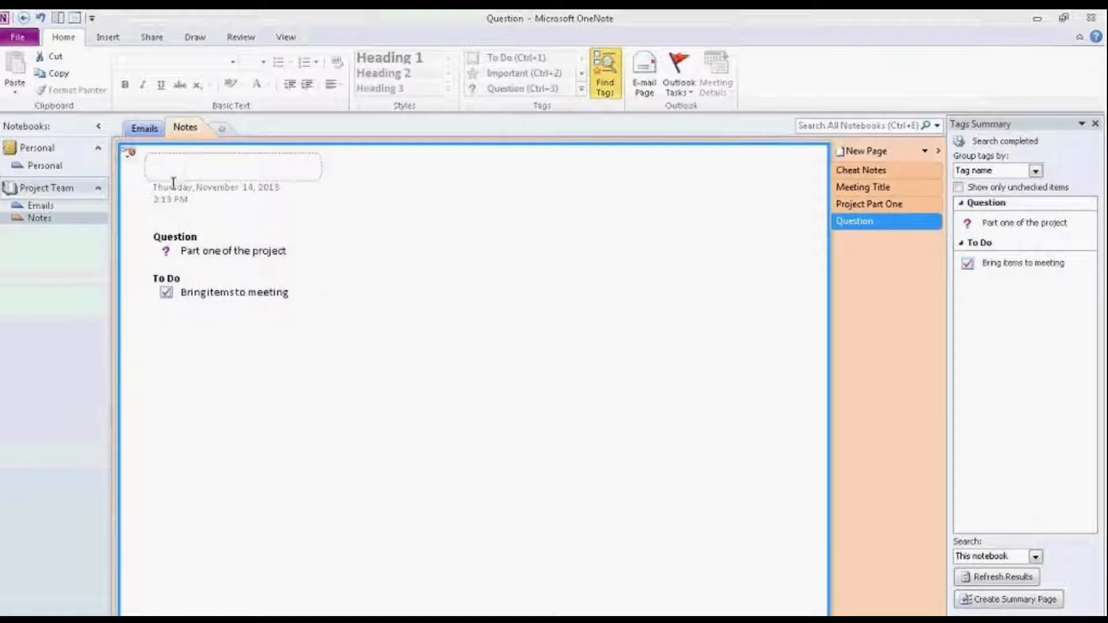
pyautogui.click(896, 225)
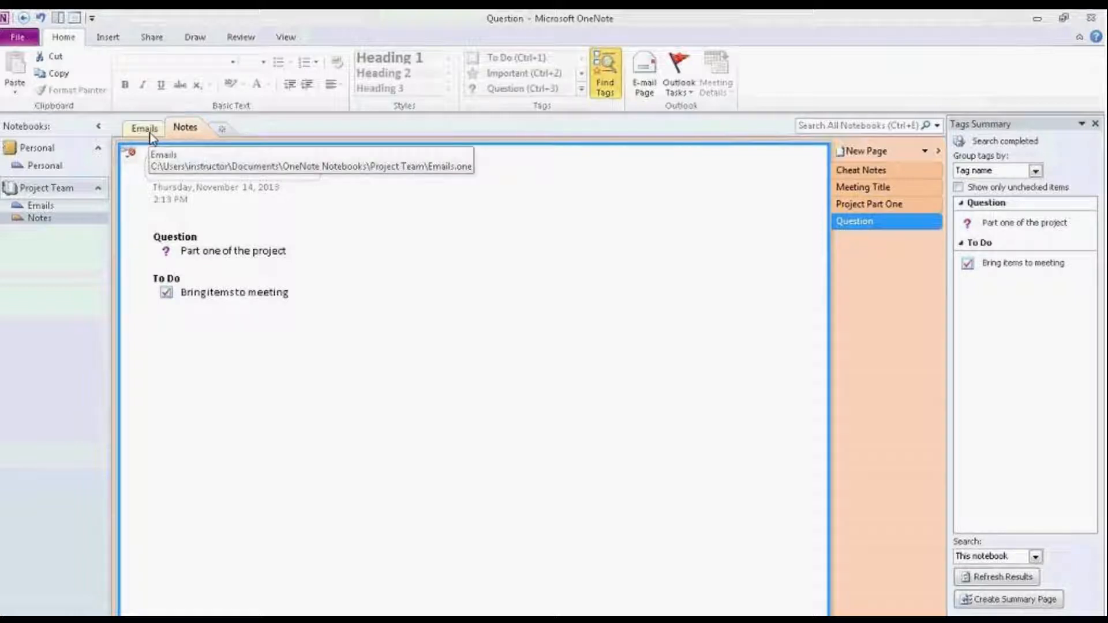
pyautogui.click(1095, 124)
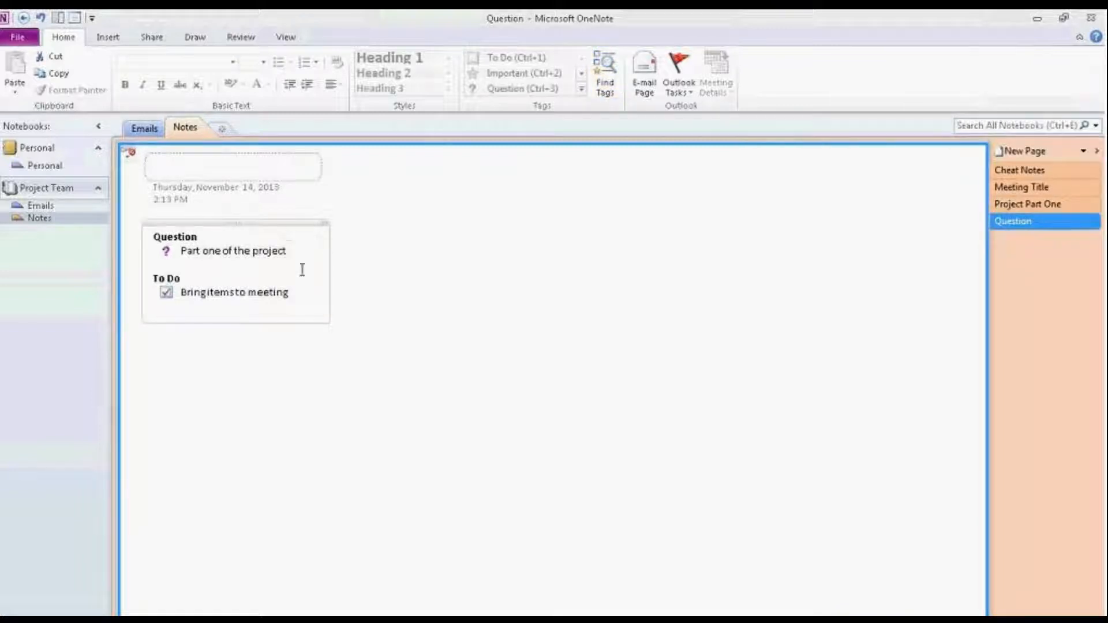
# Step: Switch to the Insert ribbon and place the caret under the 'Part one of the project' question
pyautogui.click(393, 238)
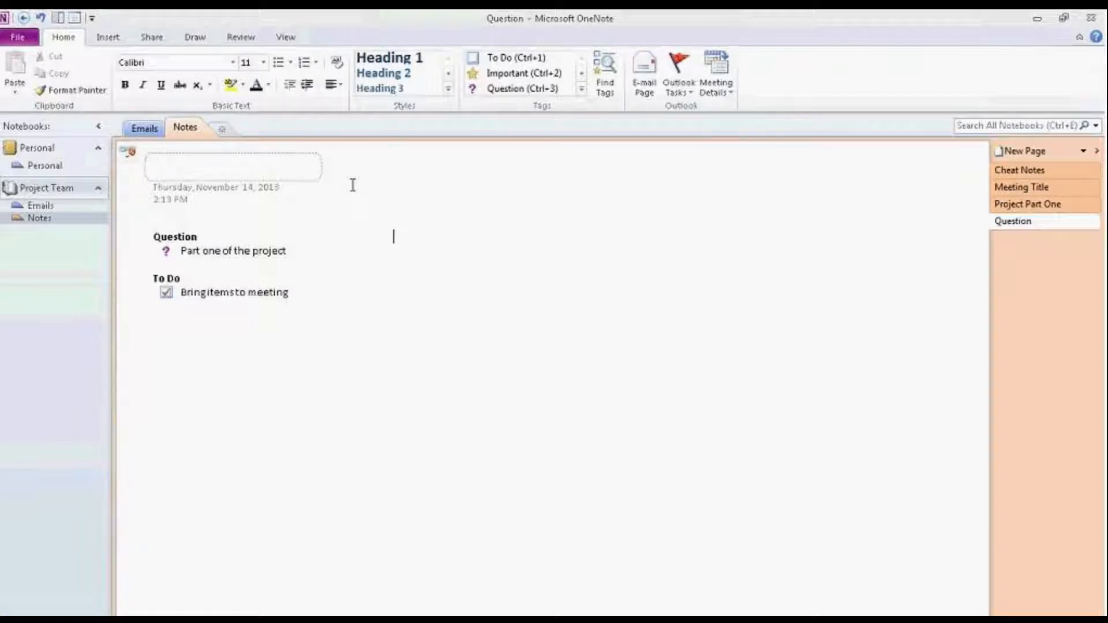
pyautogui.click(104, 39)
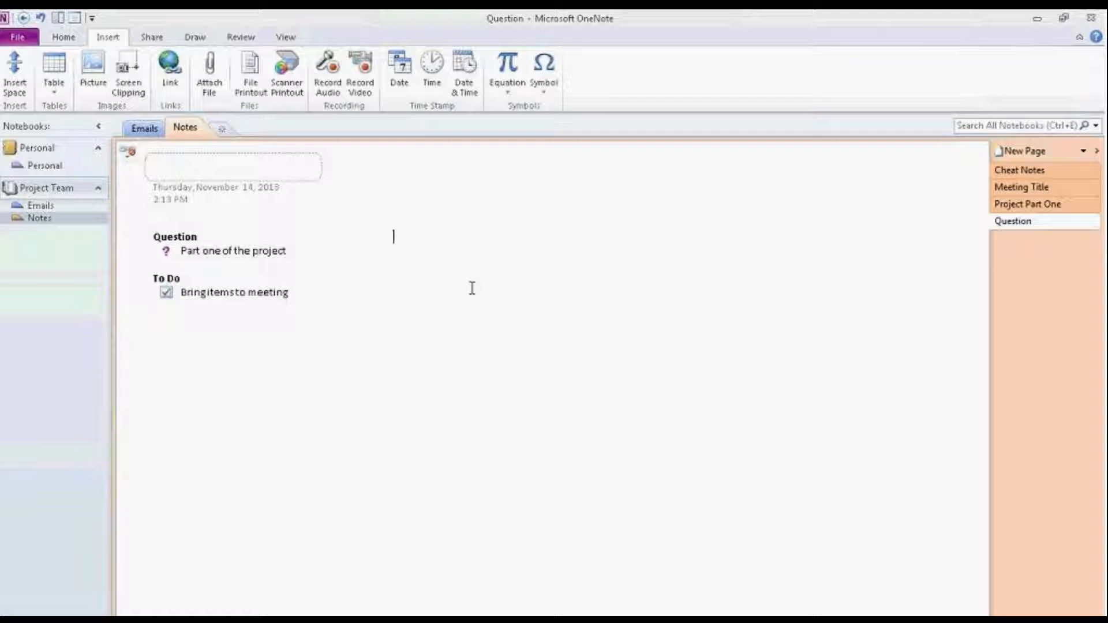
pyautogui.click(321, 270)
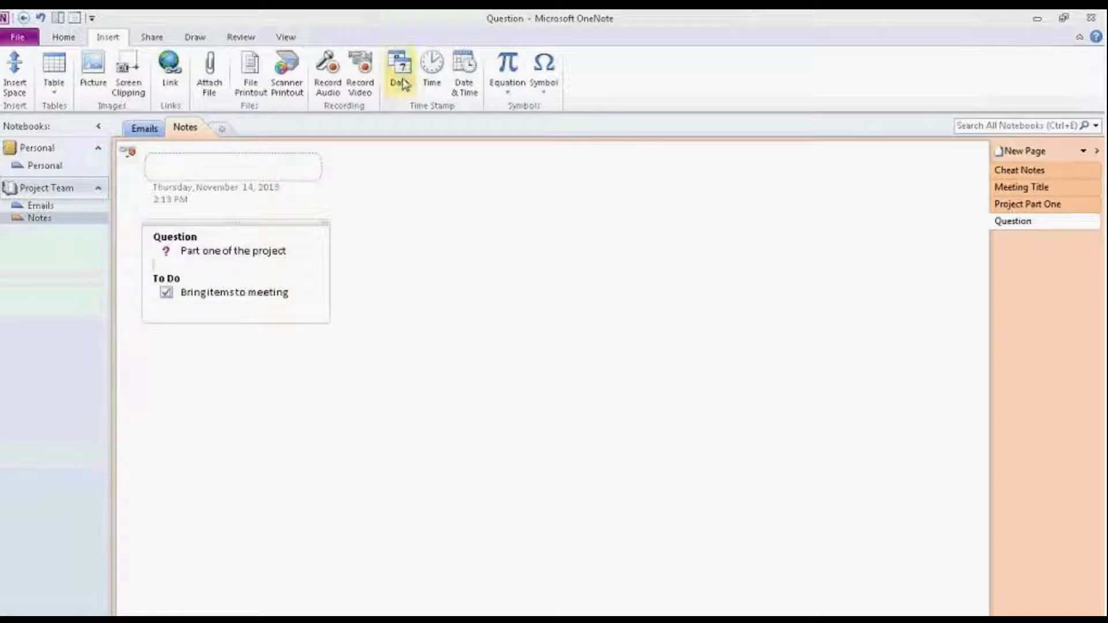
# Step: Stamp 11/14/2013 2:15 PM beneath the project question on the Question page
pyautogui.click(465, 88)
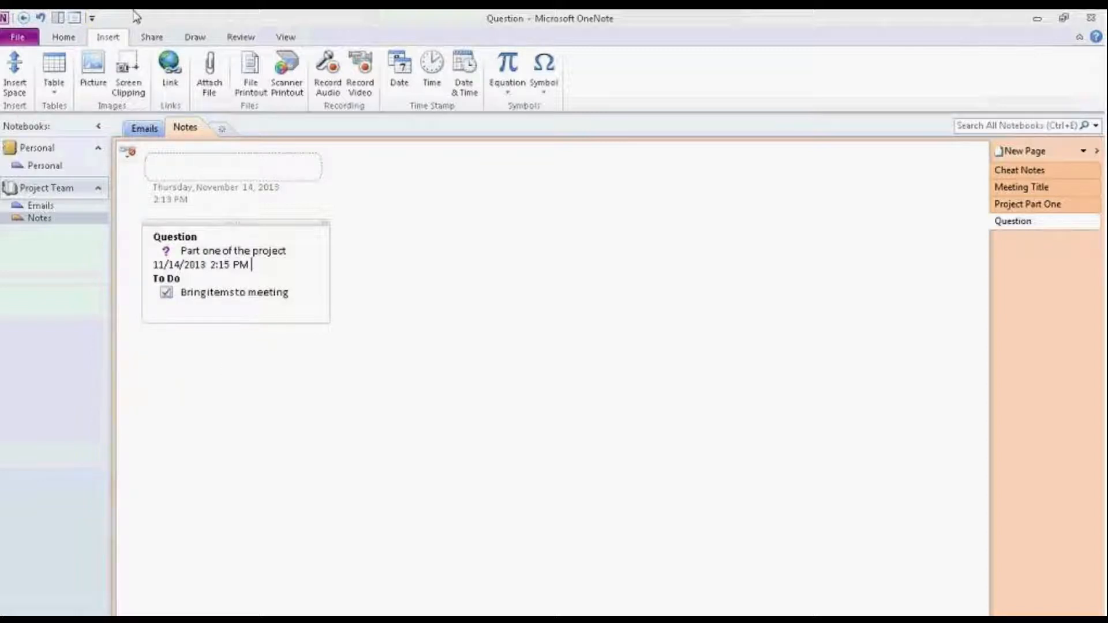
pyautogui.click(541, 308)
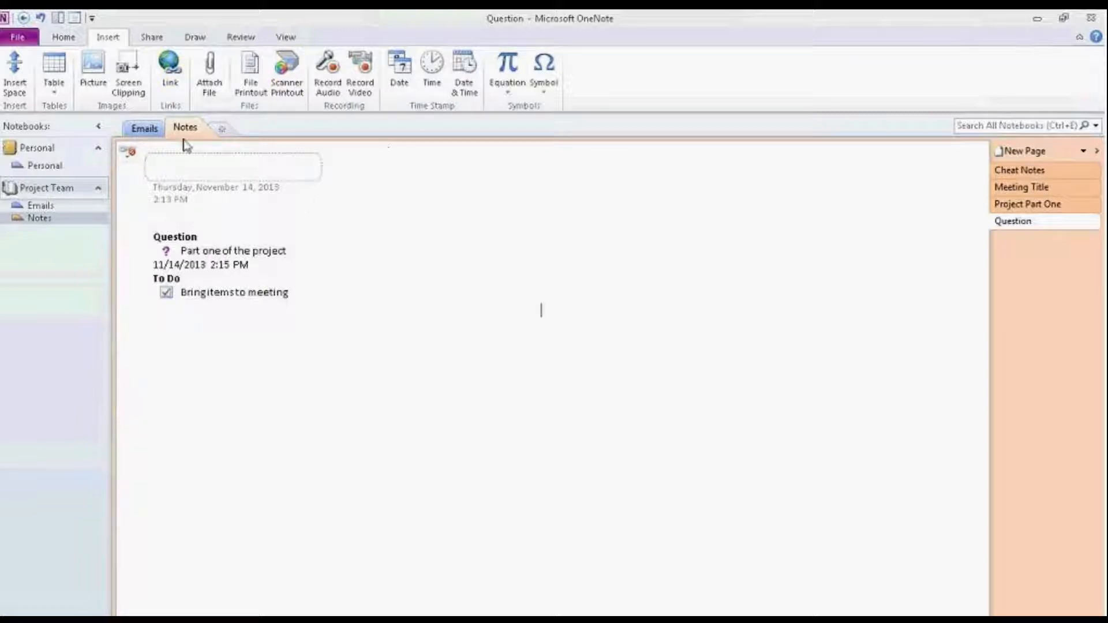
# Step: Start Attach File, browse the libraries to Pictures > Sample Pictures, and choose Penguins
pyautogui.click(212, 78)
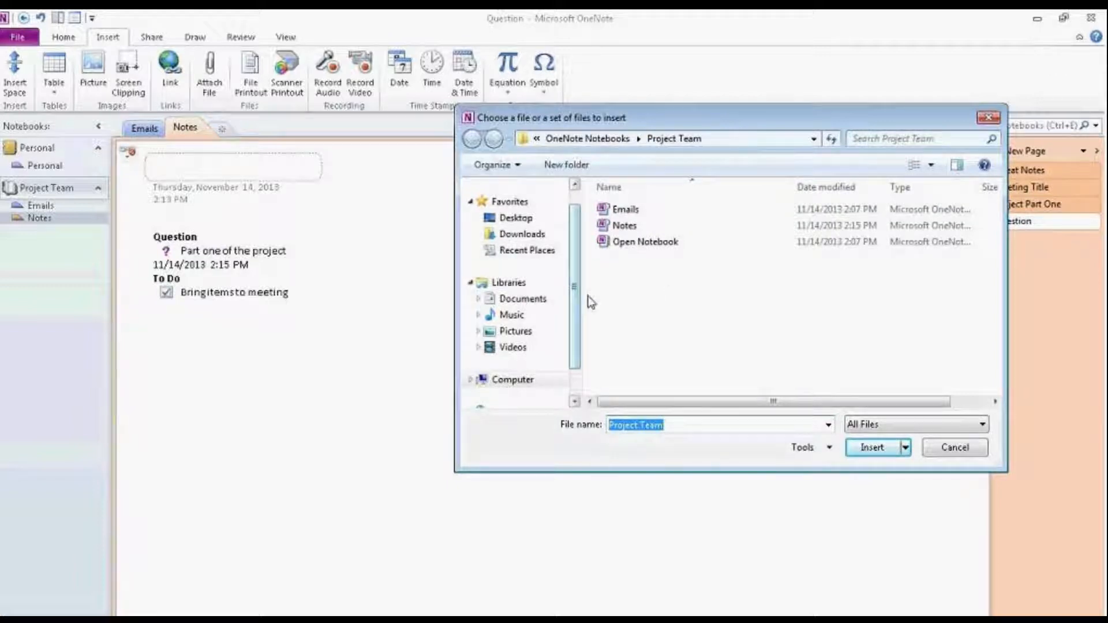
pyautogui.click(552, 299)
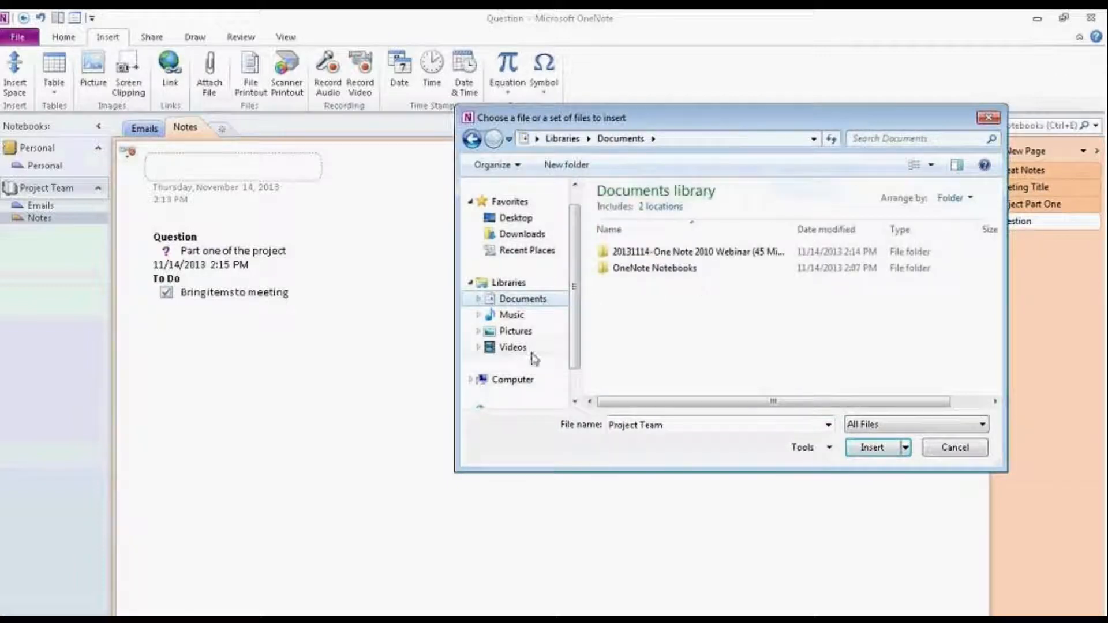
pyautogui.click(526, 335)
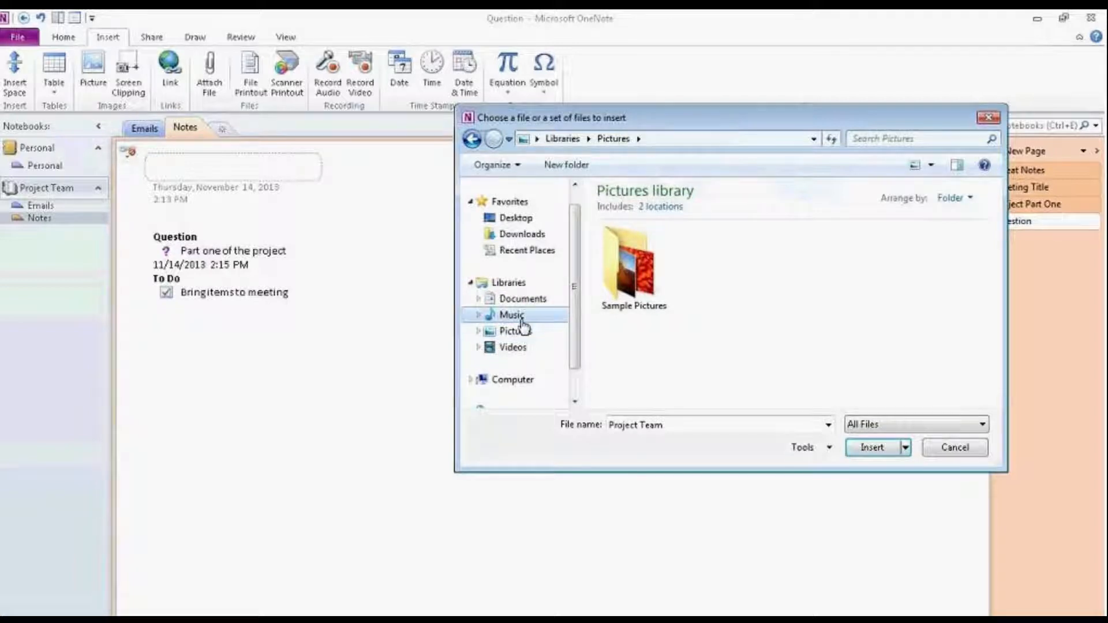
pyautogui.click(516, 316)
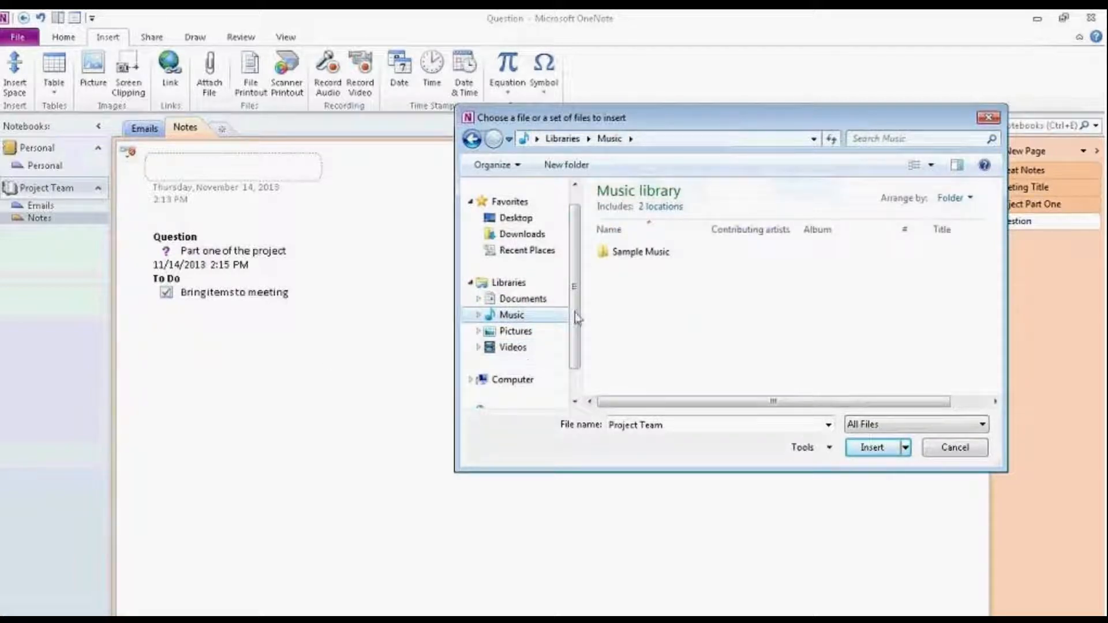
pyautogui.click(522, 298)
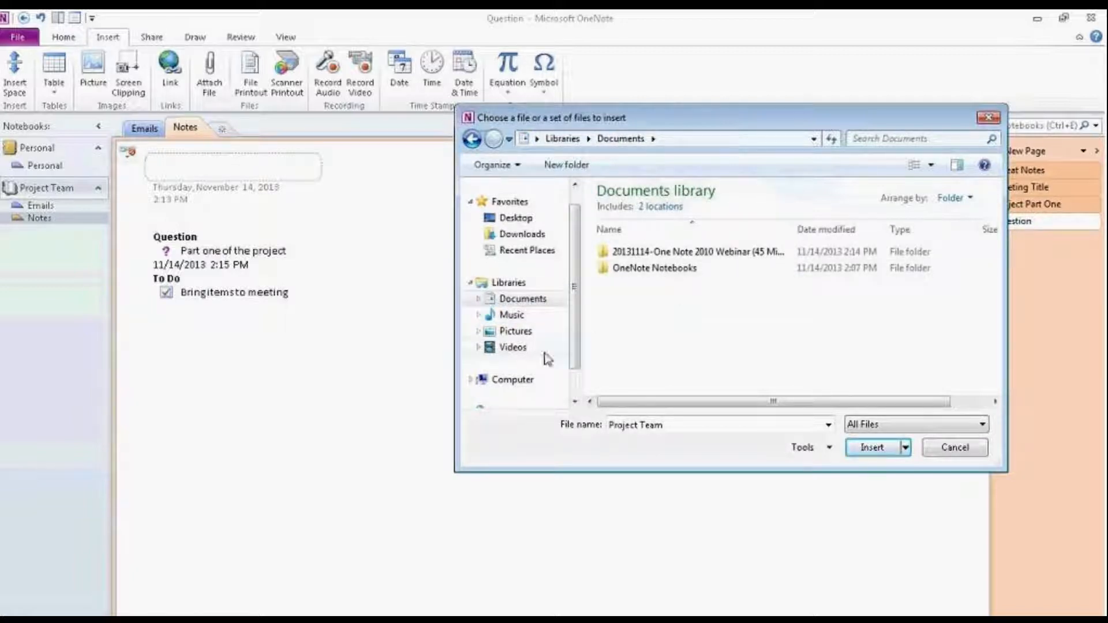
pyautogui.scroll(-1, 564, 370)
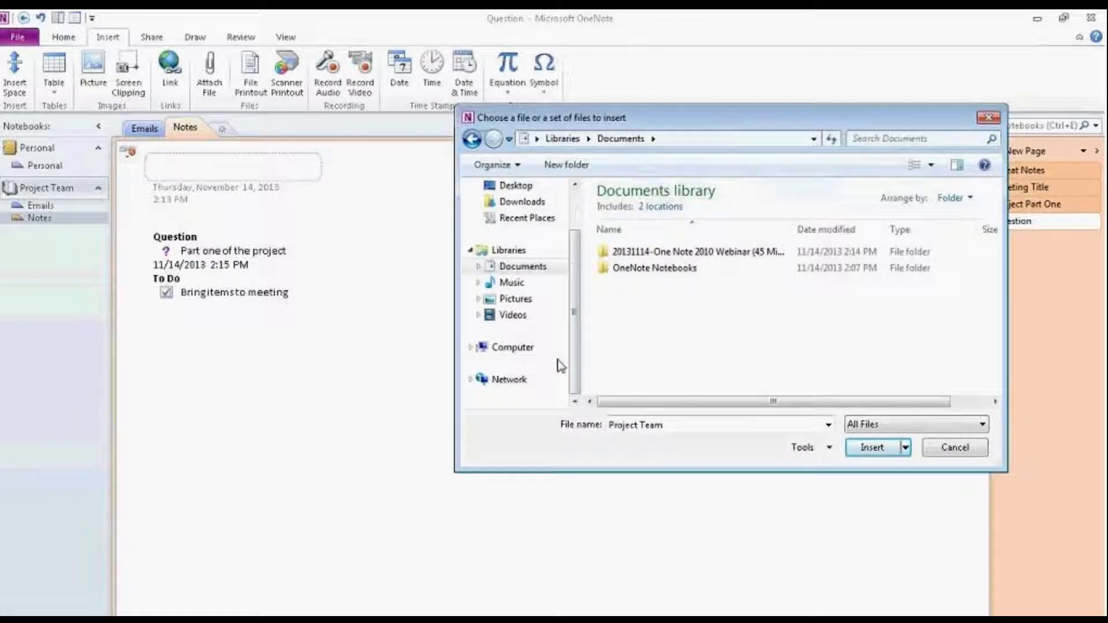
pyautogui.scroll(2, 580, 311)
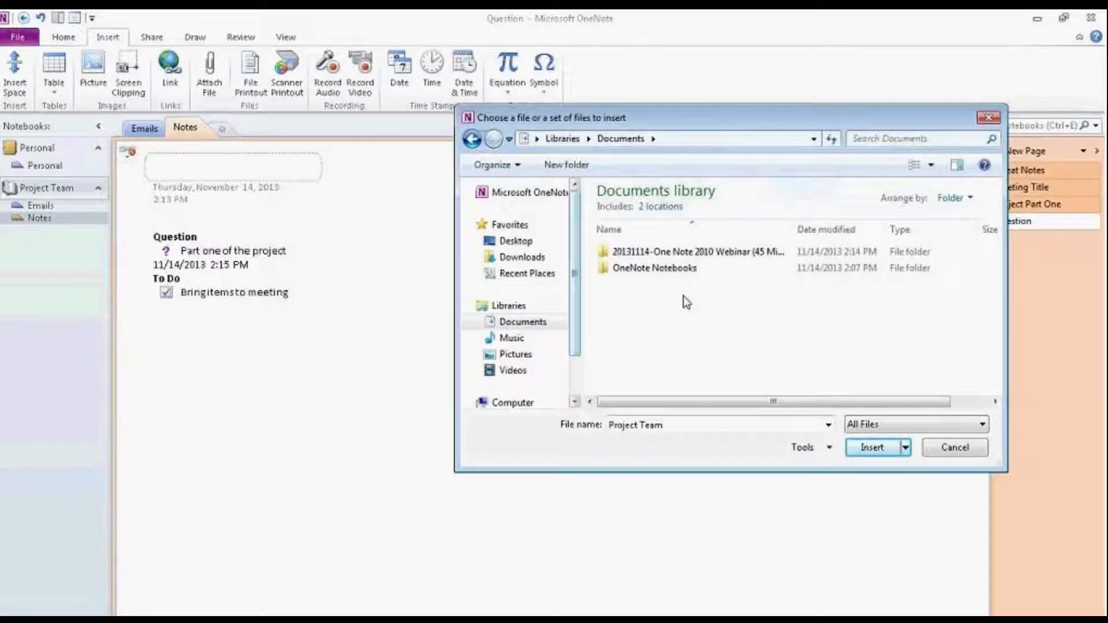
pyautogui.click(526, 338)
pyautogui.click(527, 355)
pyautogui.doubleClick(635, 266)
pyautogui.click(744, 392)
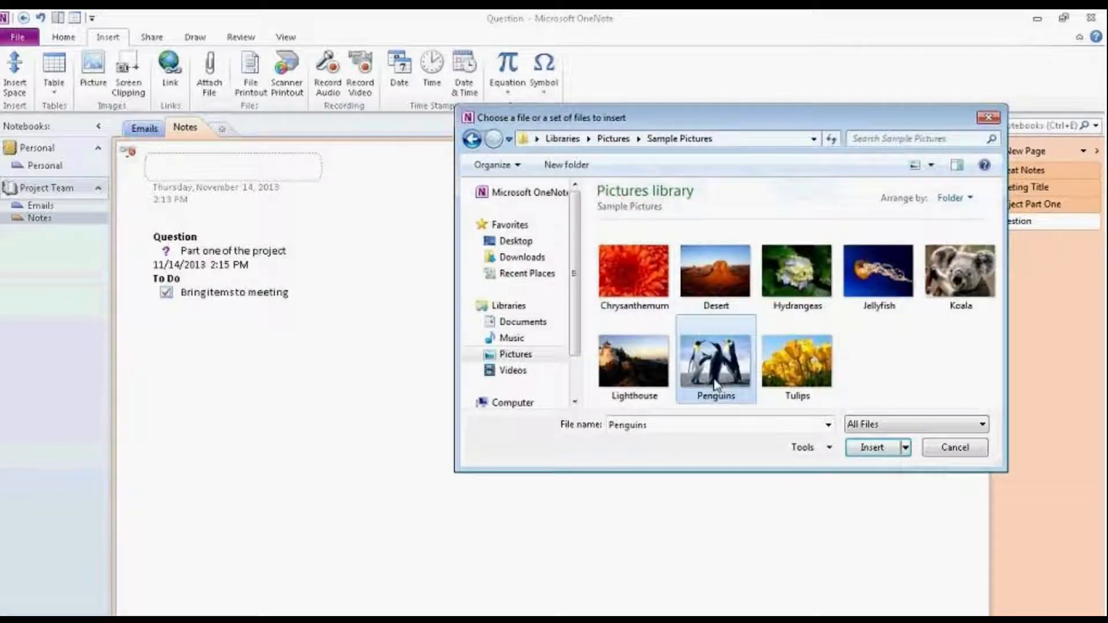
pyautogui.click(858, 455)
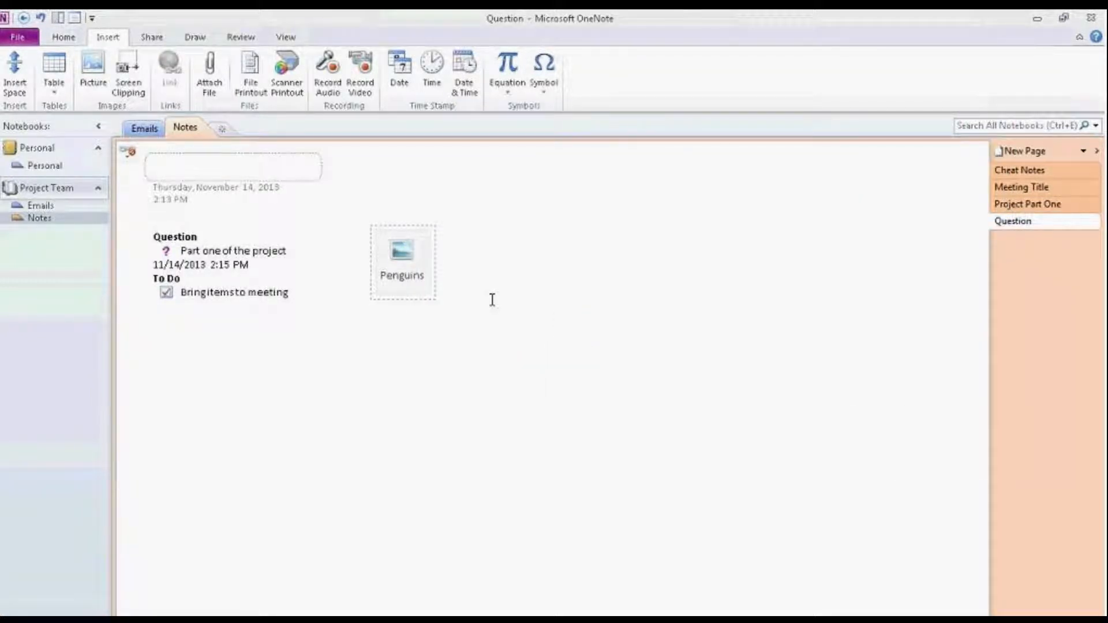
# Step: Check that Penguins.jpg (759 KB) now sits on the Question page beside the notes
pyautogui.moveTo(414, 286)
pyautogui.moveTo(396, 257)
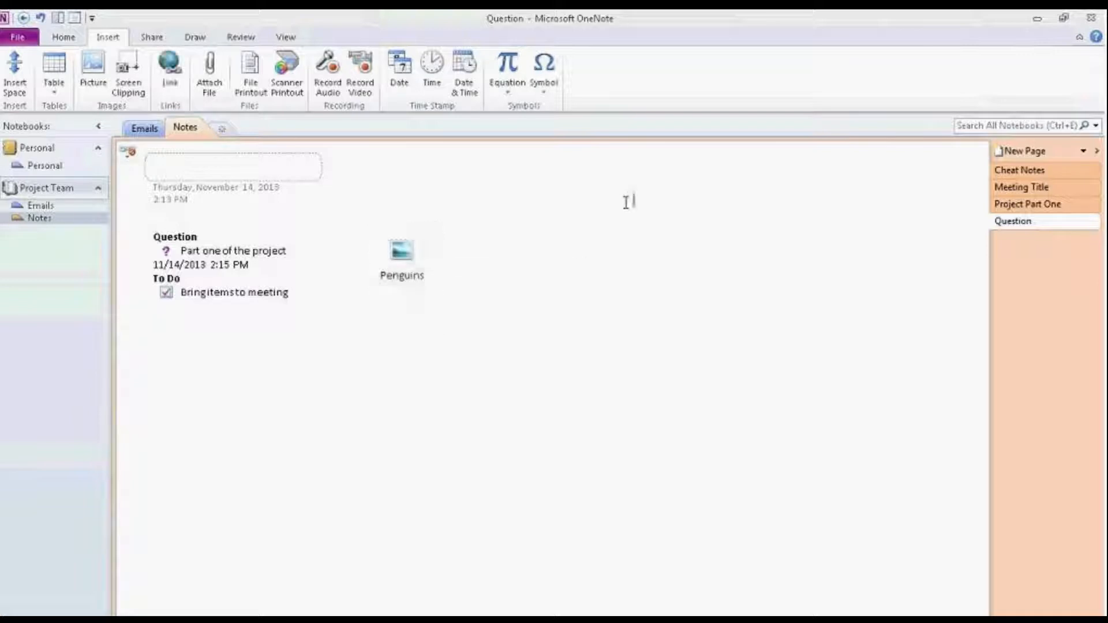
pyautogui.doubleClick(401, 256)
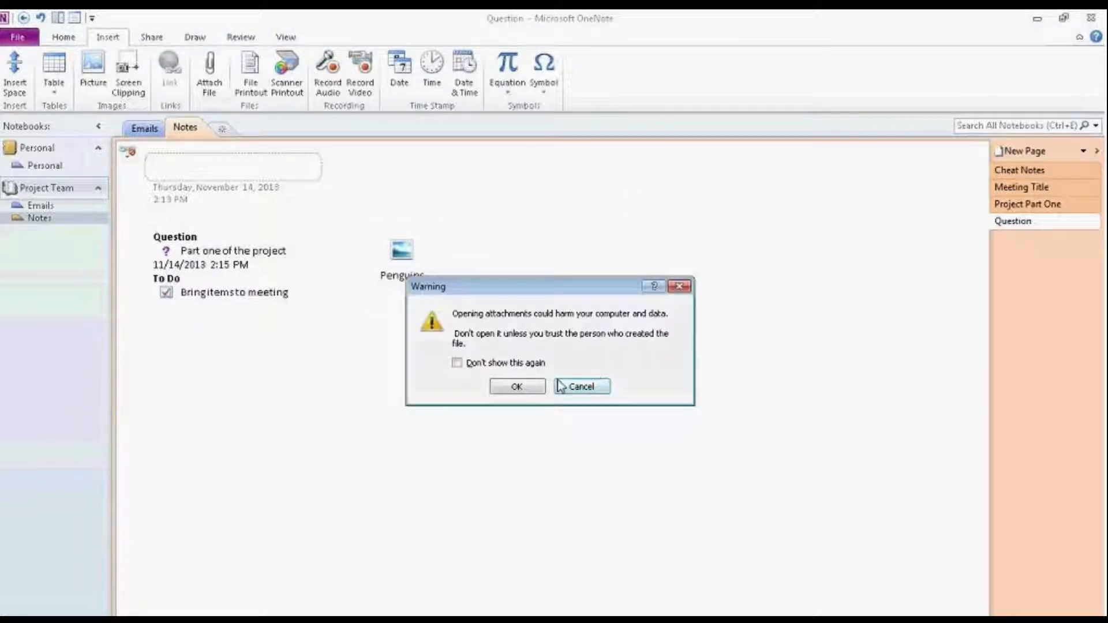
pyautogui.click(581, 385)
pyautogui.doubleClick(402, 251)
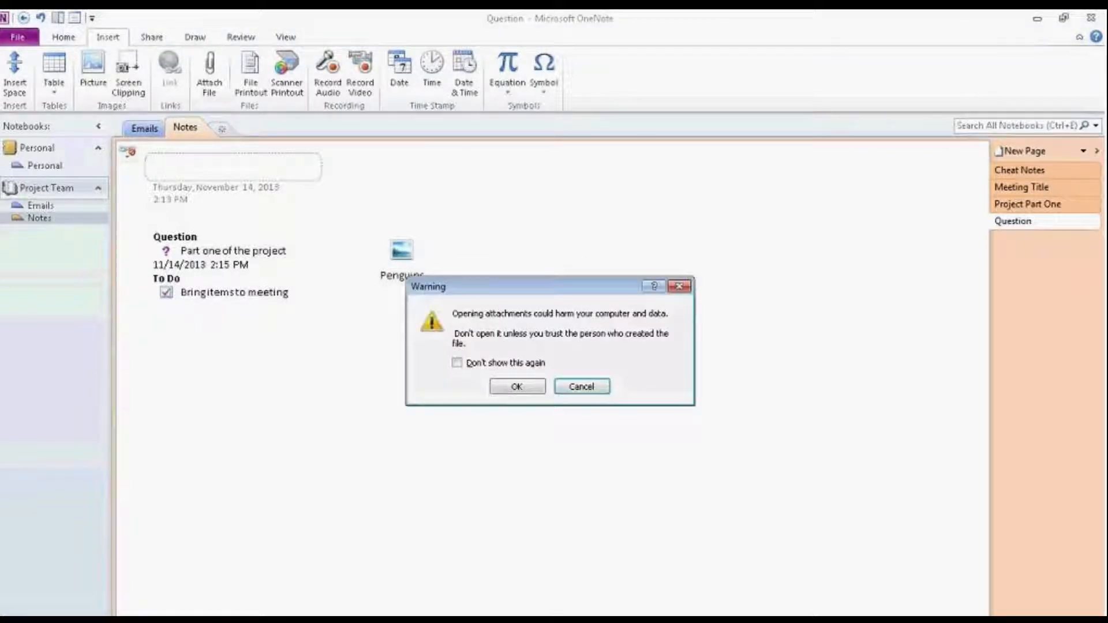
pyautogui.click(521, 385)
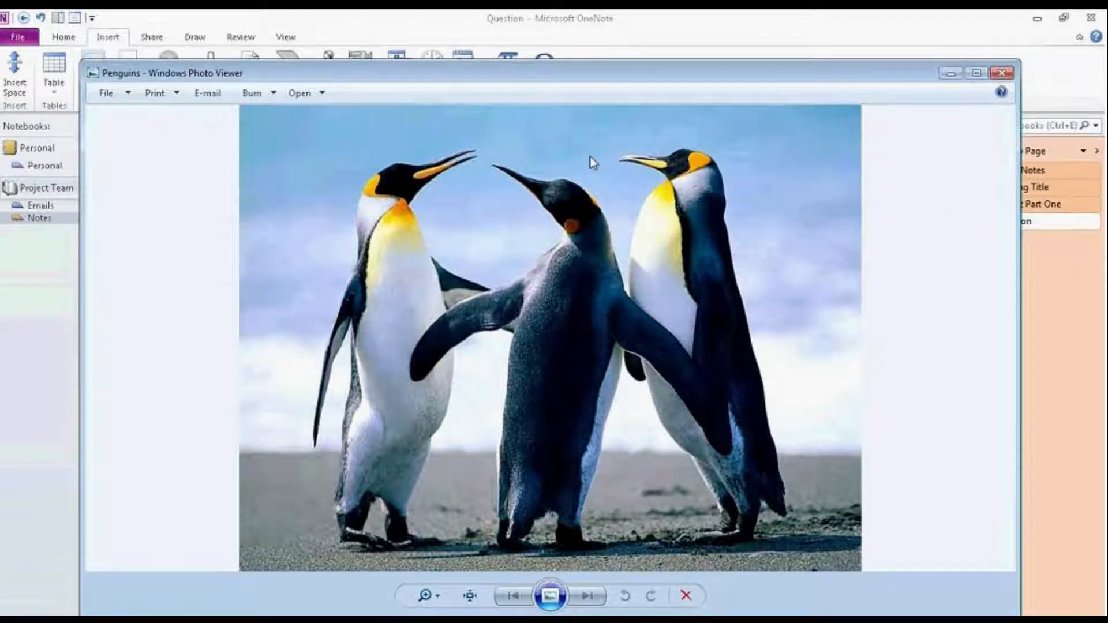
pyautogui.hotkey('alt', 'F4')
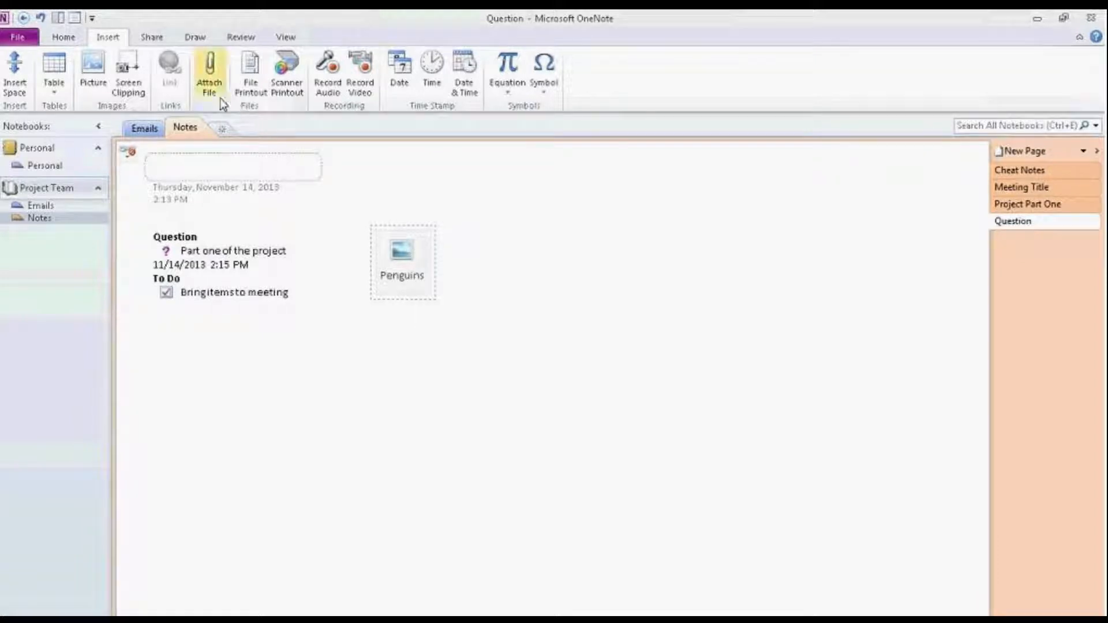
# Step: Move the Penguins attachment to the upper right, cancel File Printout, and open the Start menu
pyautogui.moveTo(387, 255); pyautogui.dragTo(866, 203)
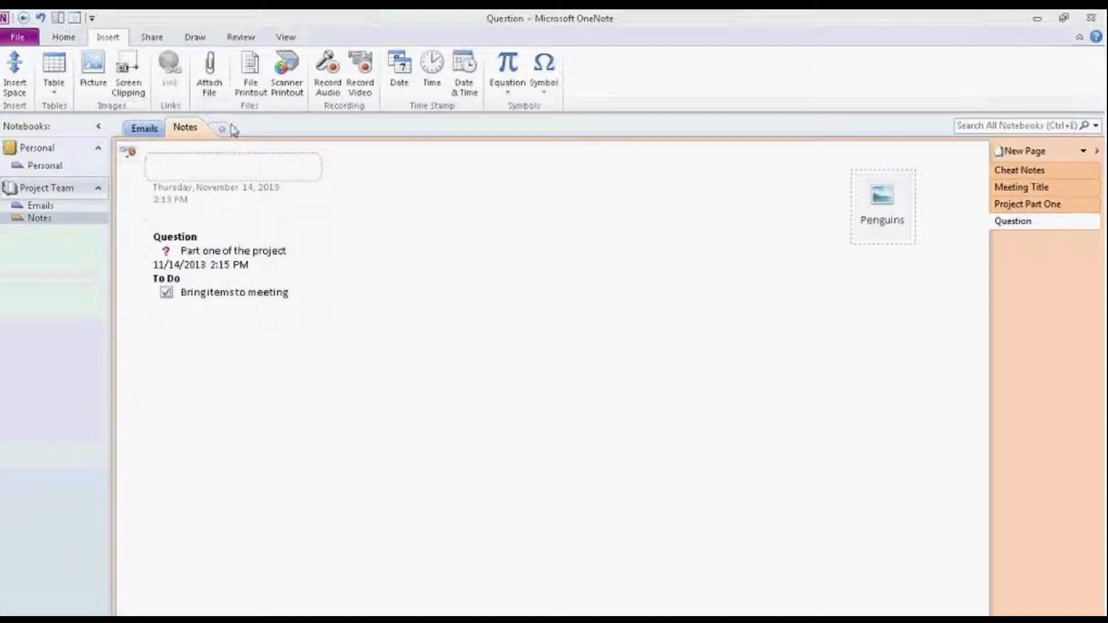
pyautogui.click(253, 76)
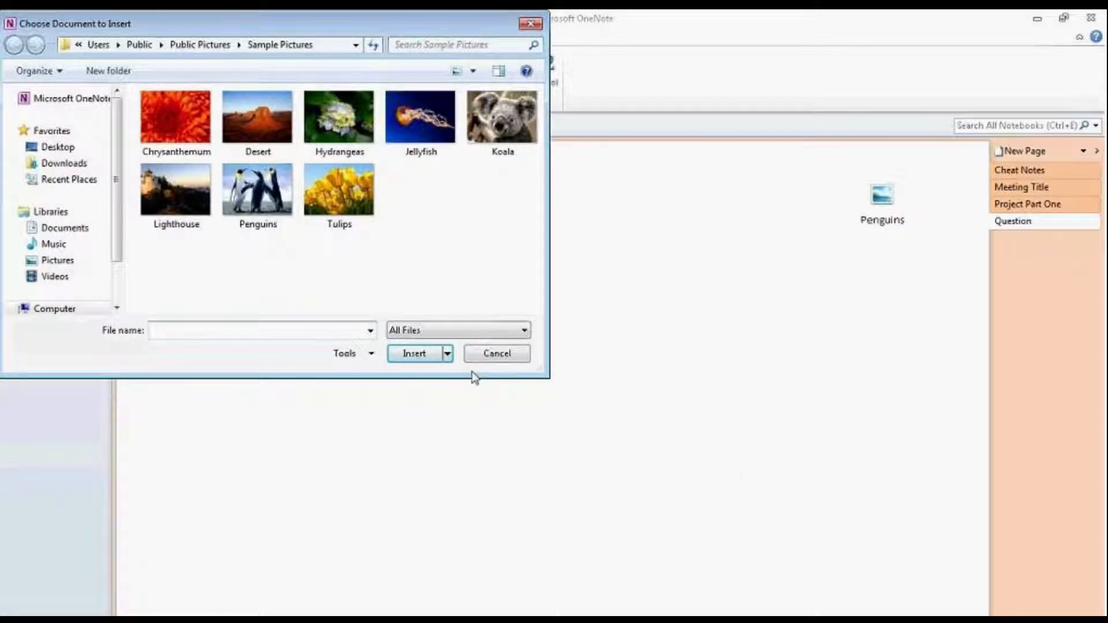
pyautogui.click(491, 354)
pyautogui.press('super')
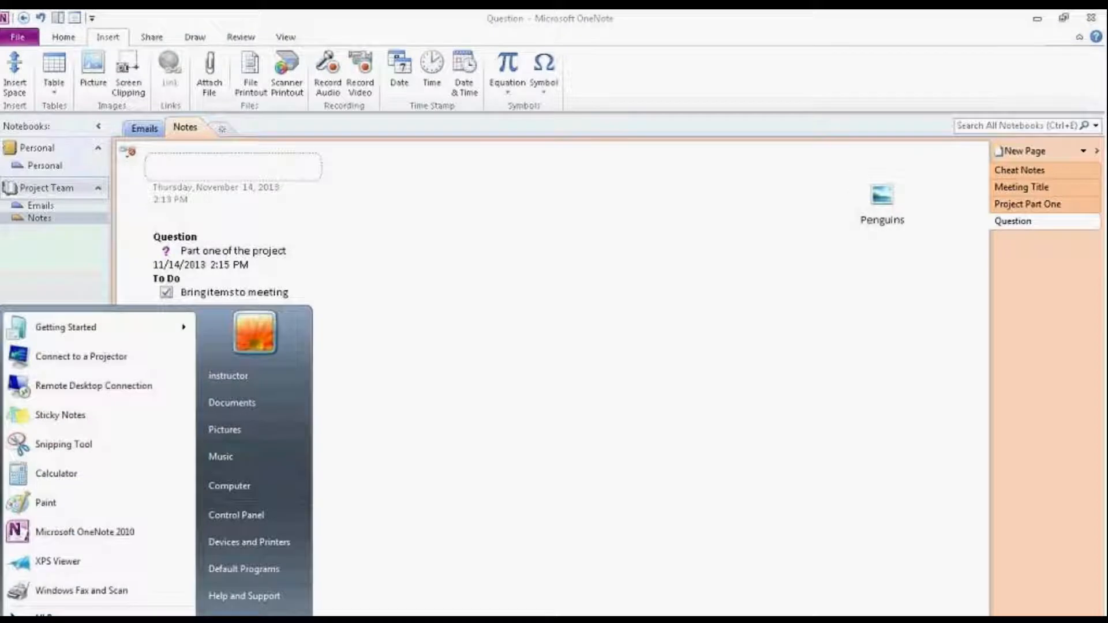
# Step: Launch Word 2010 from the Start search and type 'test' in a new document
pyautogui.write('wor')
pyautogui.press('Down')
pyautogui.press('Down')
pyautogui.press('Return')
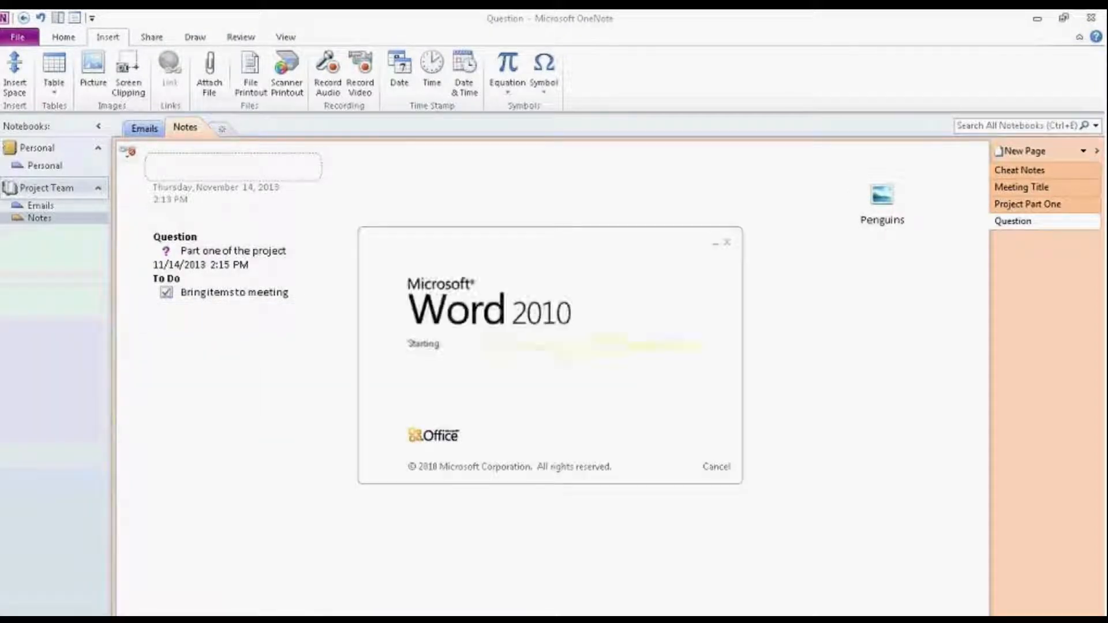
pyautogui.write('tesy')
pyautogui.press('BackSpace')
pyautogui.write('t')
# Step: Save the document as 'test' in Documents and close Word
pyautogui.hotkey('alt', 's')
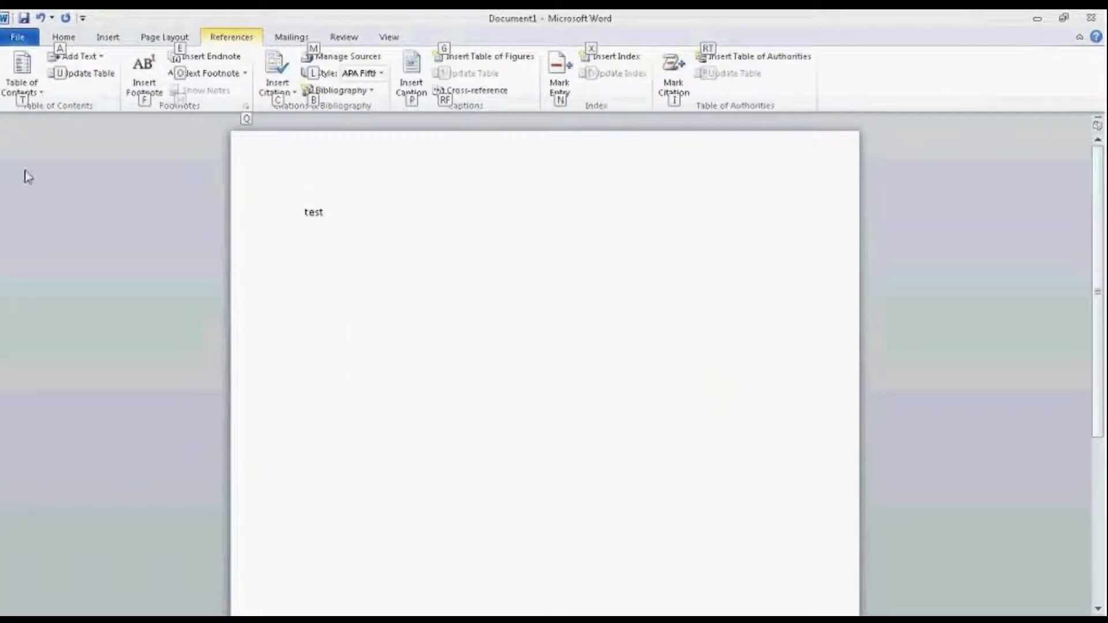
pyautogui.click(23, 19)
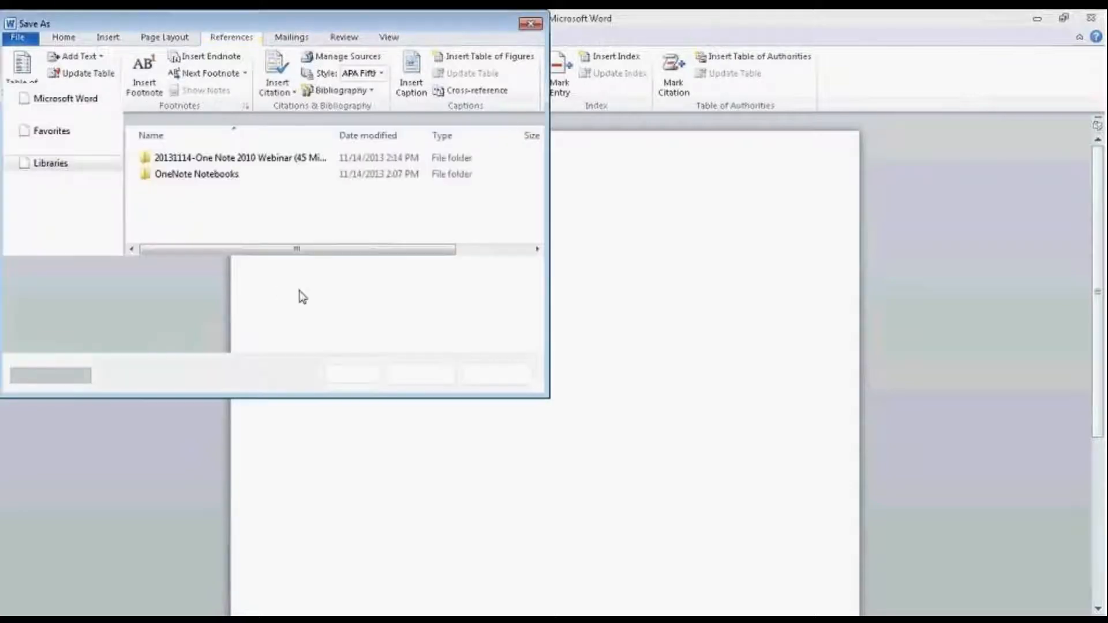
pyautogui.write('test')
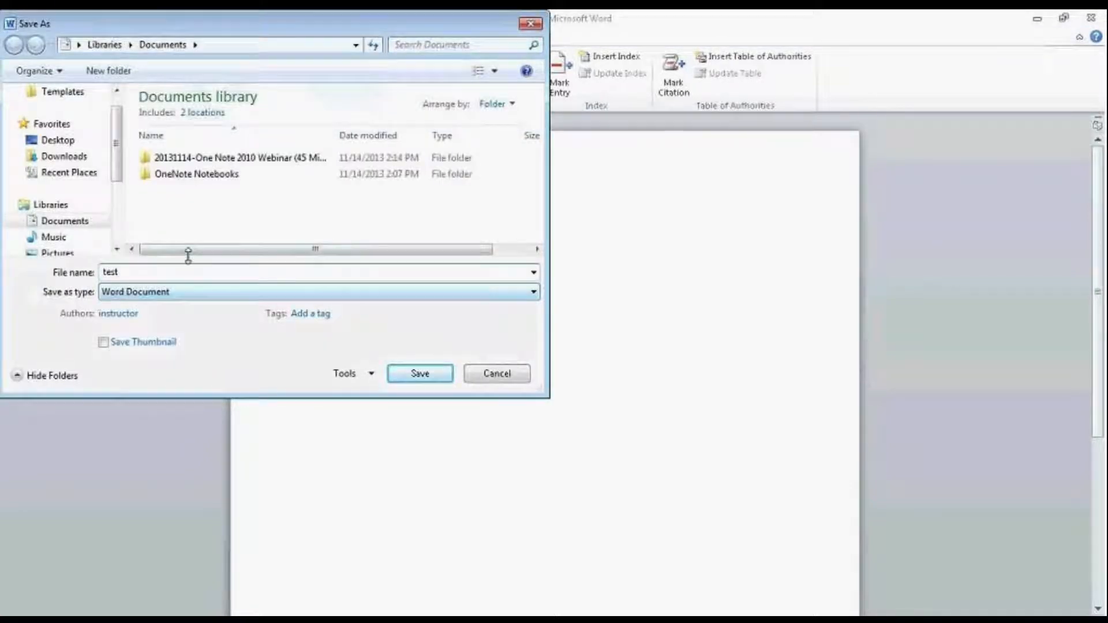
pyautogui.click(65, 222)
pyautogui.click(421, 374)
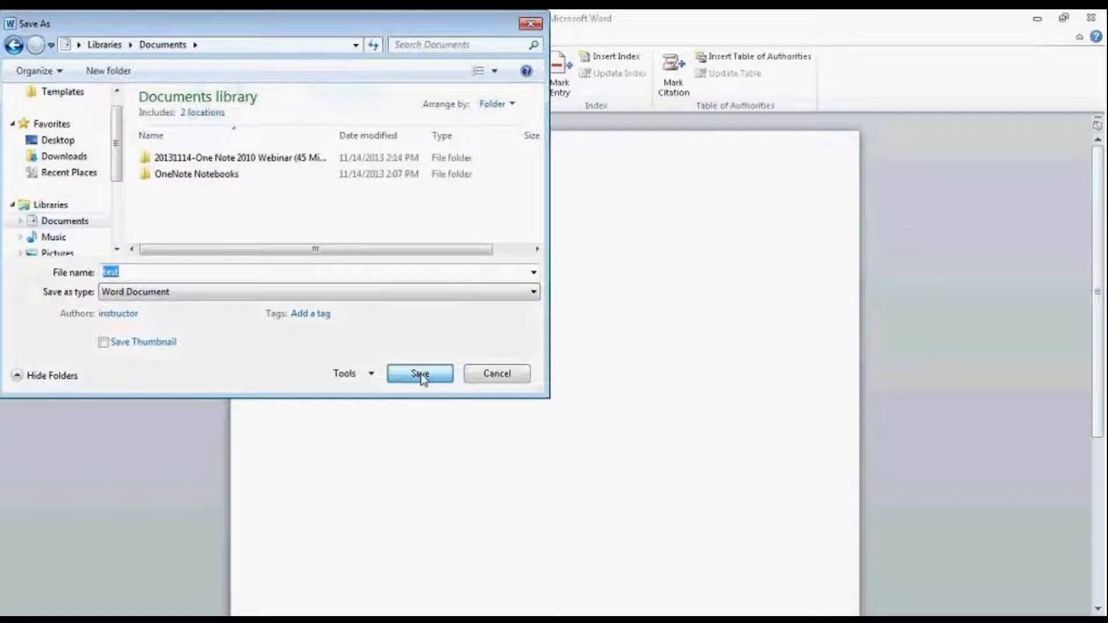
pyautogui.click(1093, 18)
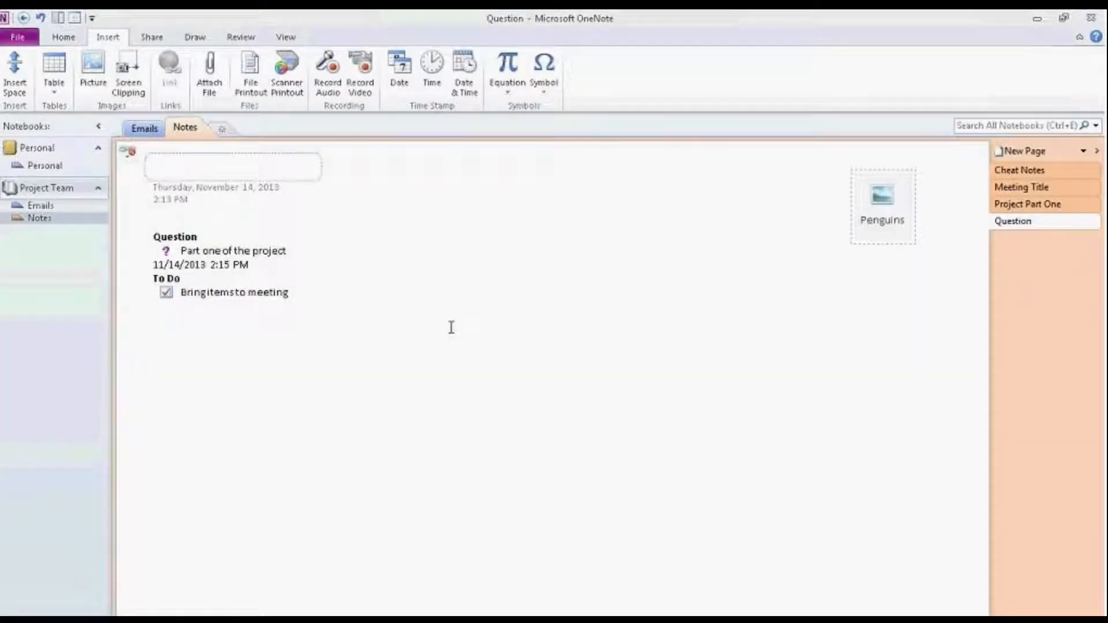
pyautogui.click(416, 311)
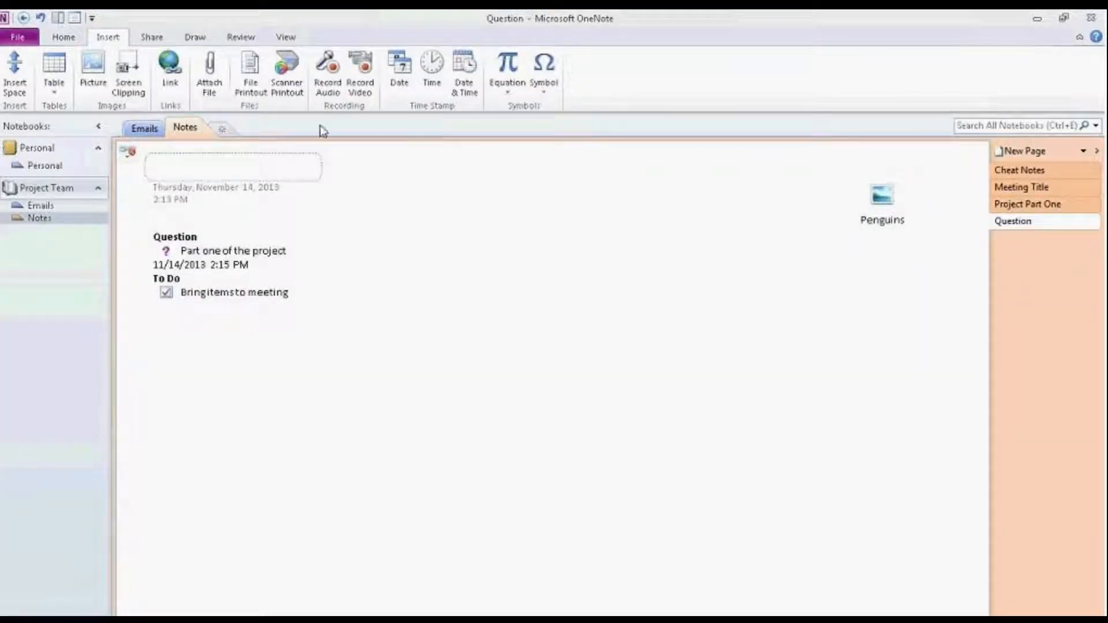
# Step: Insert the 'test' document from Documents as a file printout on the Question page
pyautogui.click(254, 65)
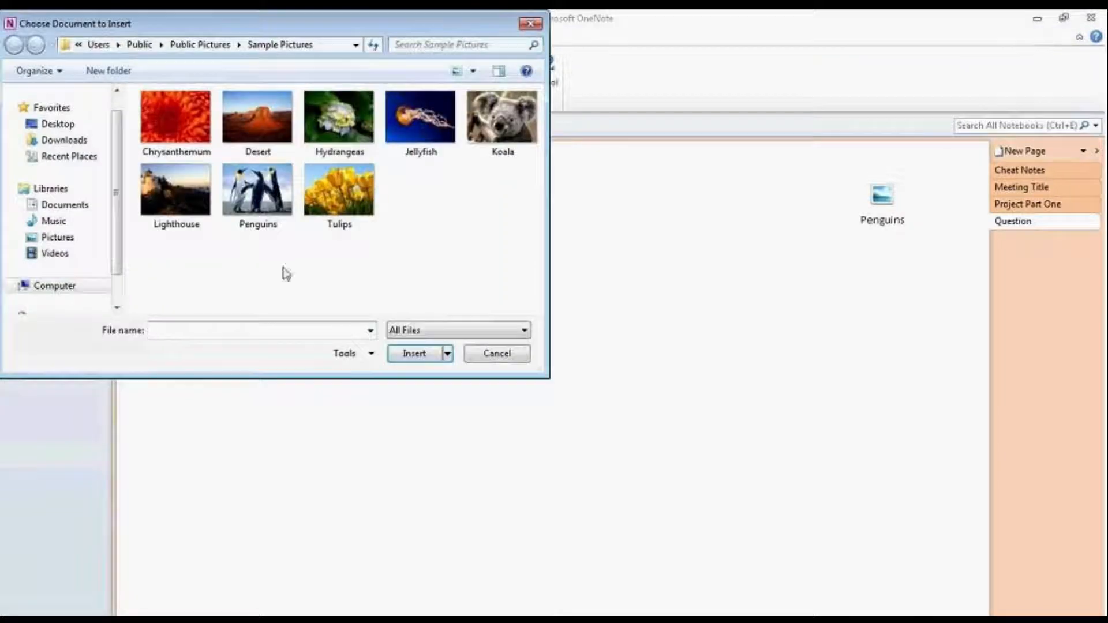
pyautogui.click(51, 209)
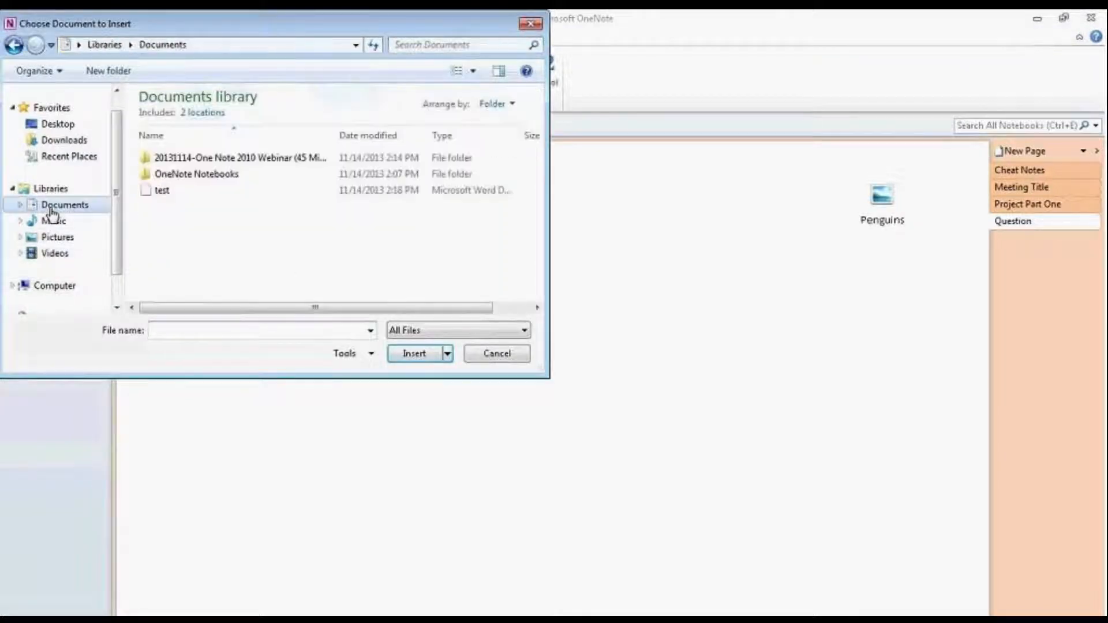
pyautogui.click(159, 191)
pyautogui.click(408, 358)
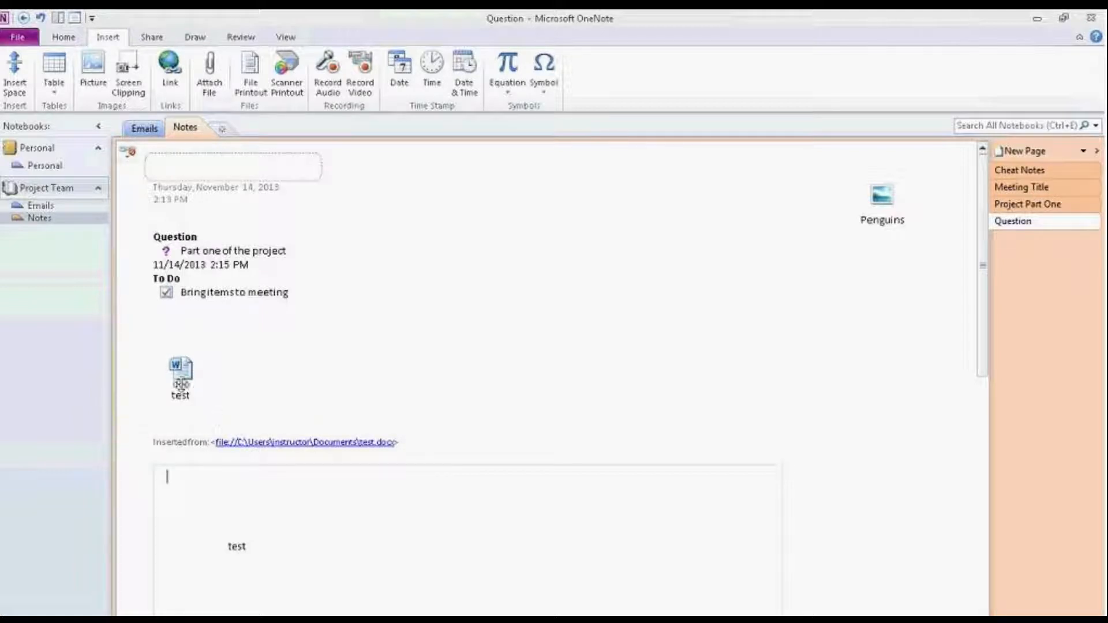
# Step: Delete the test printout and its 'Inserted from' link, move the test icon under Penguins, and open it
pyautogui.moveTo(176, 381)
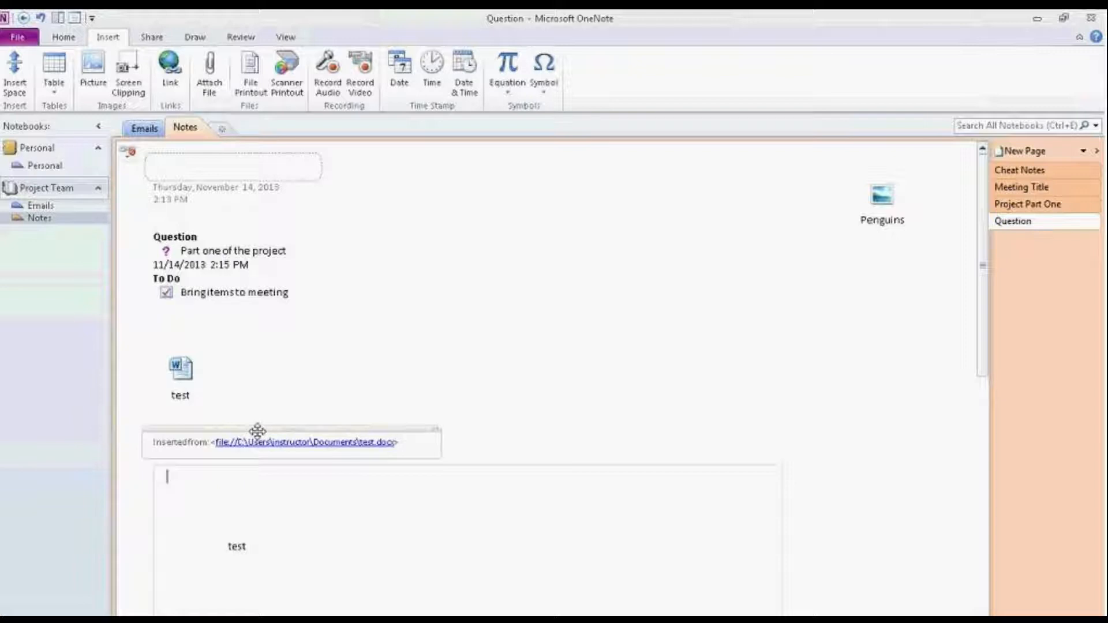
pyautogui.click(257, 431)
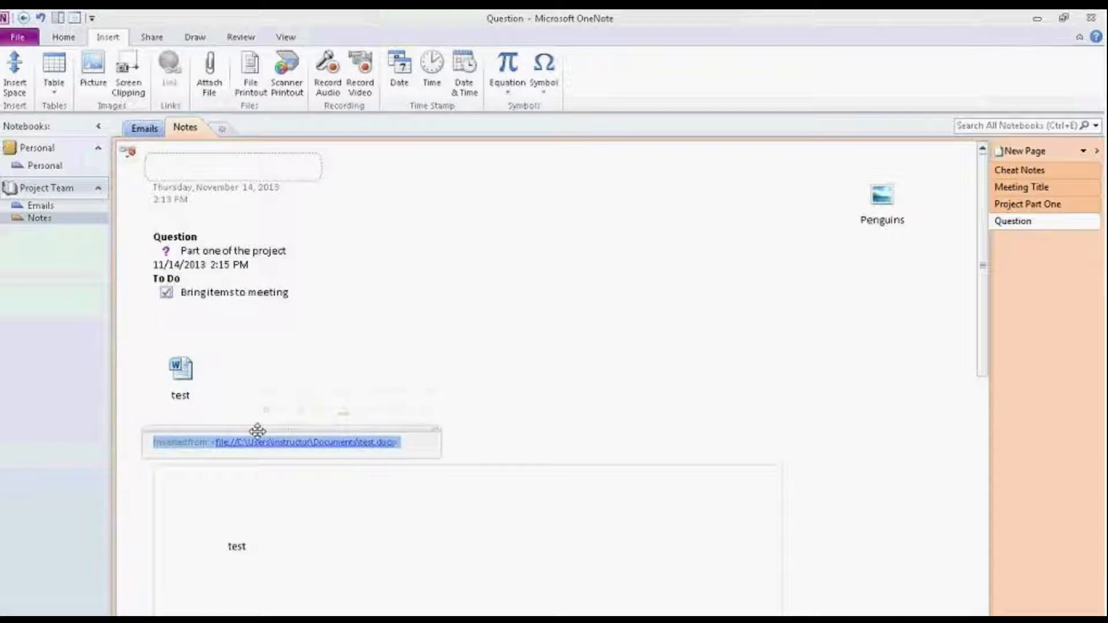
pyautogui.press('Delete')
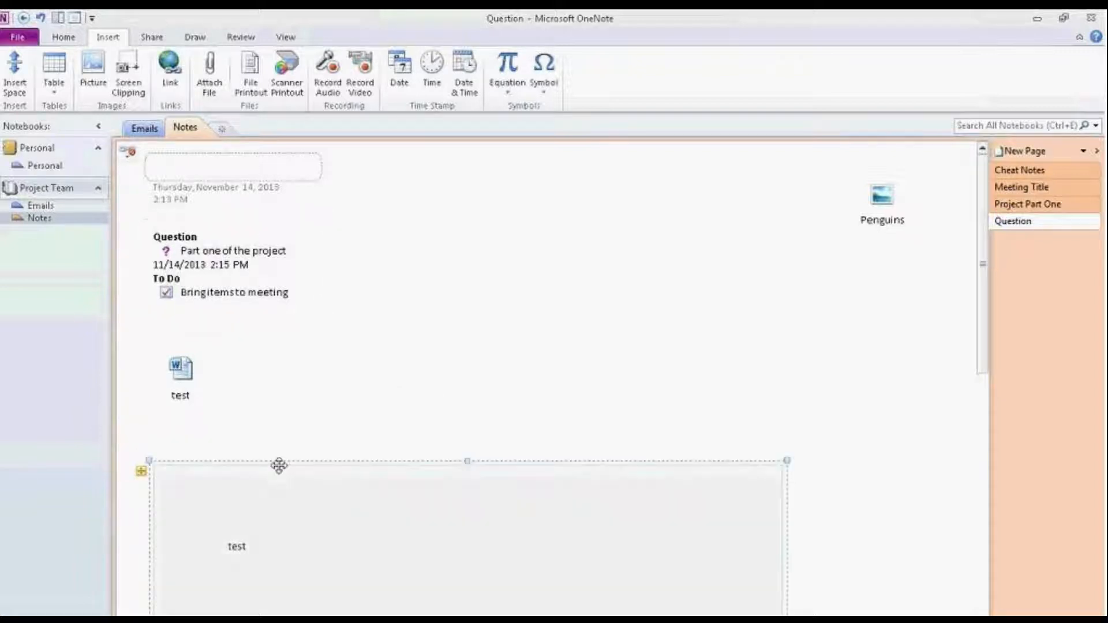
pyautogui.press('Delete')
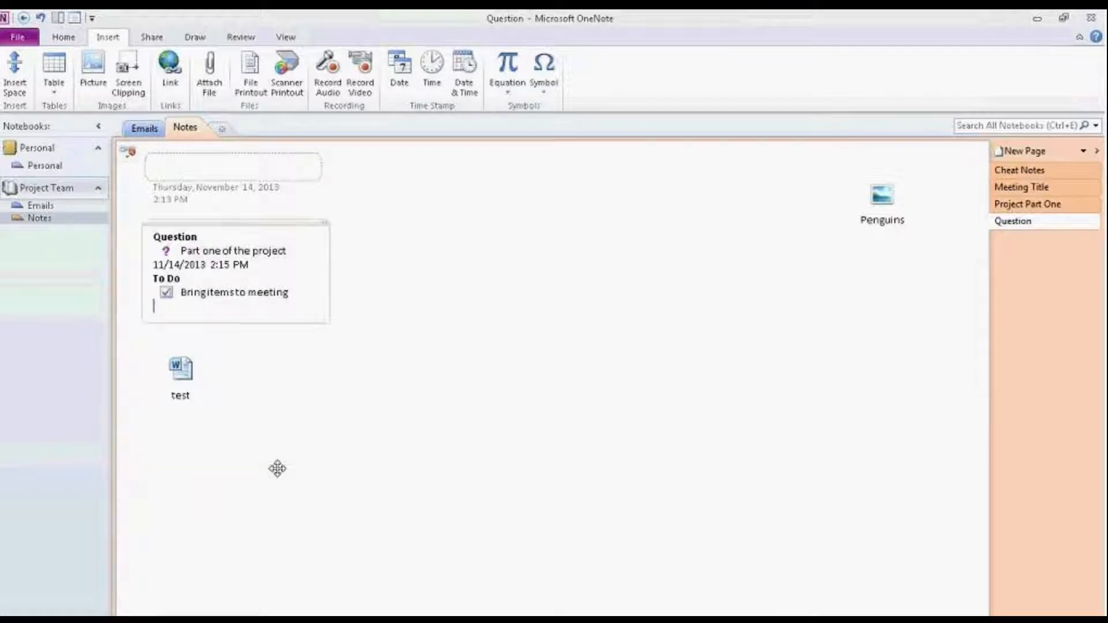
pyautogui.moveTo(184, 367); pyautogui.dragTo(894, 297)
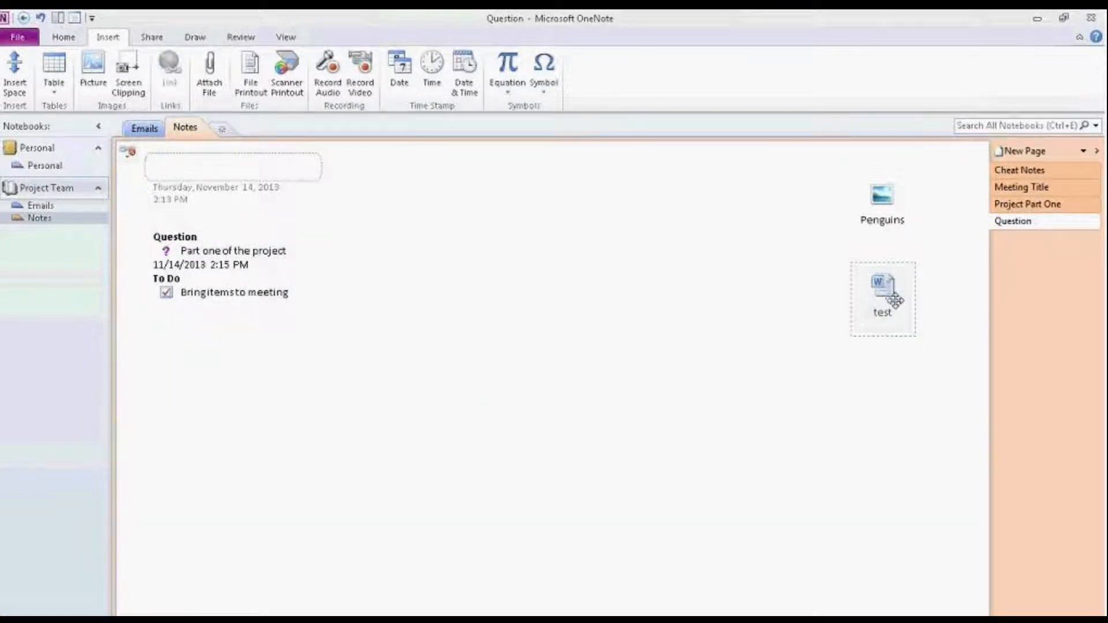
pyautogui.doubleClick(890, 293)
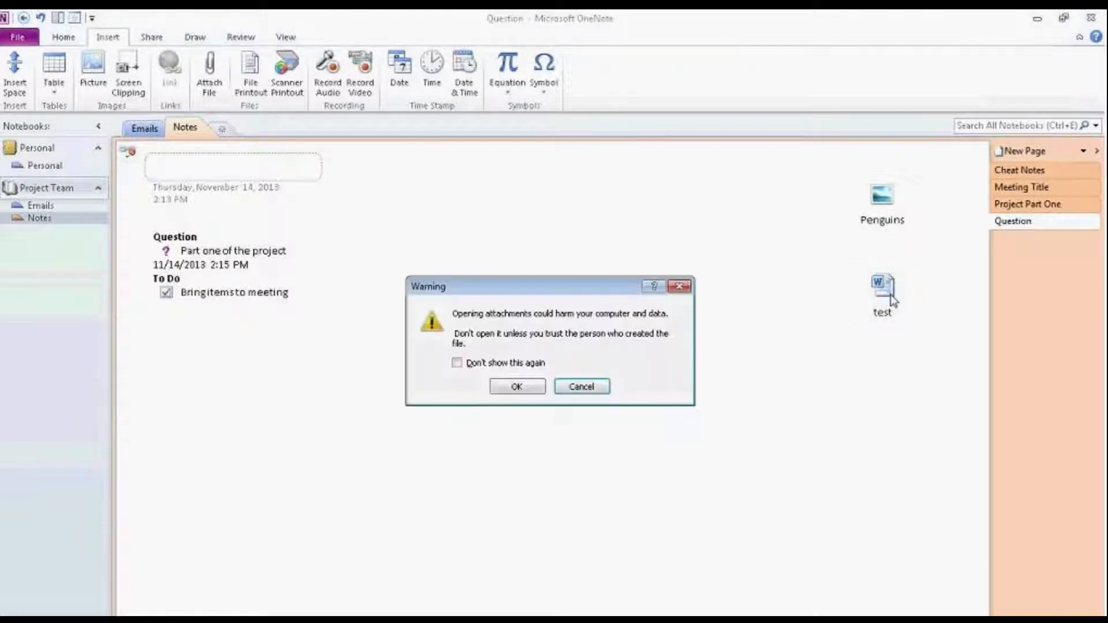
# Step: Open test.docx in Word with 'Don't show this again' checked, then close Word
pyautogui.click(457, 363)
pyautogui.click(518, 386)
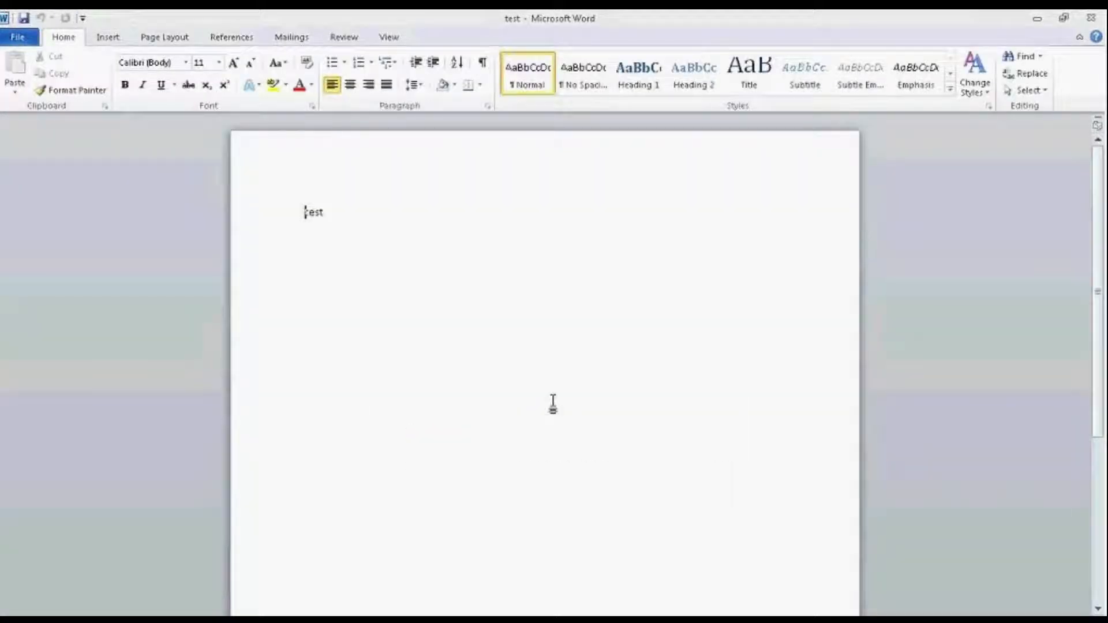
pyautogui.click(1090, 18)
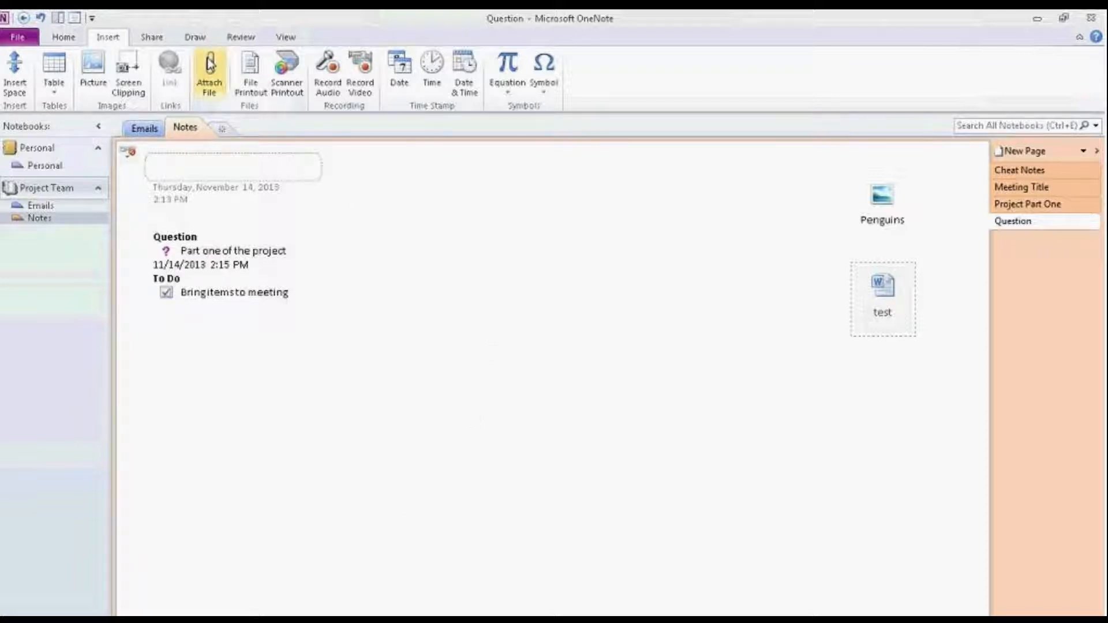
# Step: Create a two-cell table with 'Test' in its first cell, then bring up the Table size grid
pyautogui.moveTo(877, 190)
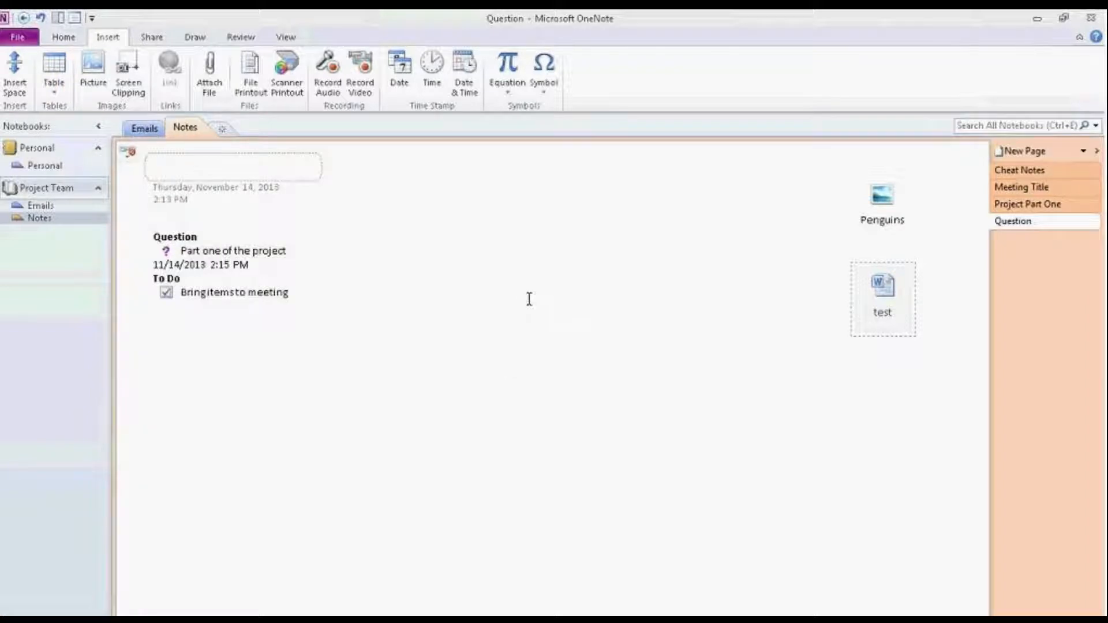
pyautogui.click(499, 292)
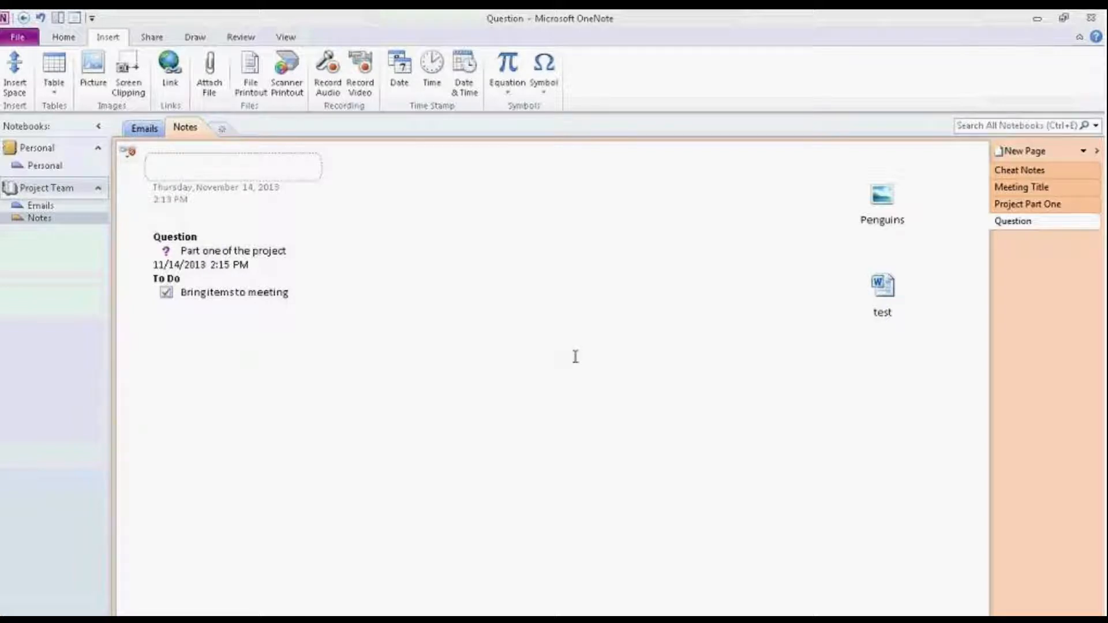
pyautogui.press('Tab')
pyautogui.write('Test')
pyautogui.press('Tab')
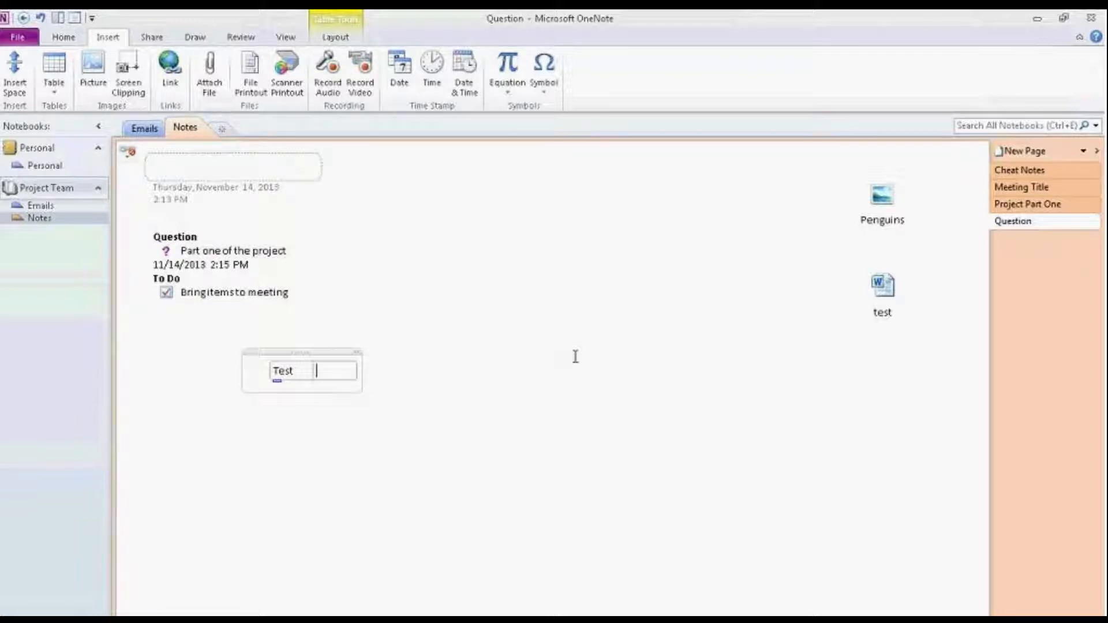
pyautogui.click(777, 196)
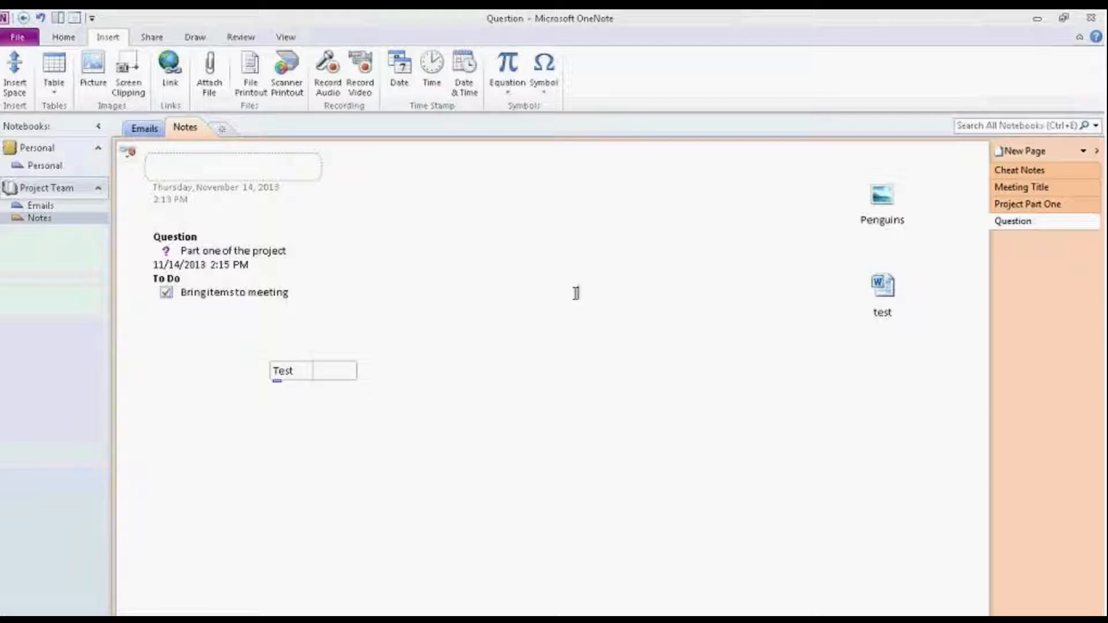
pyautogui.click(49, 90)
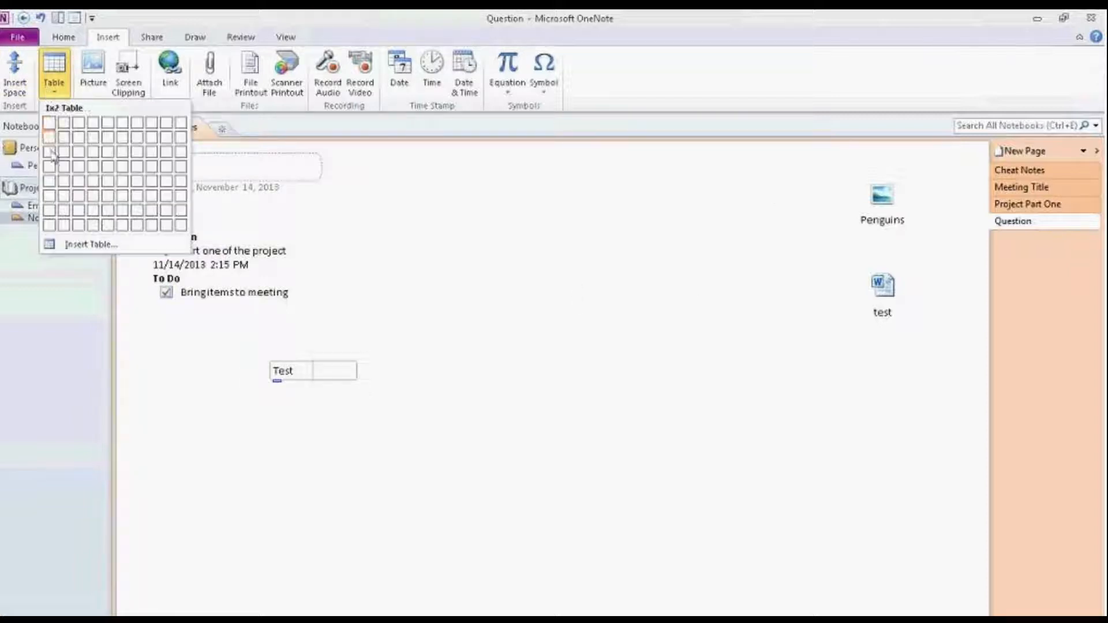
# Step: Insert an empty 2x2 table and a two-cell table beginning with 'hello', then start another note
pyautogui.click(58, 141)
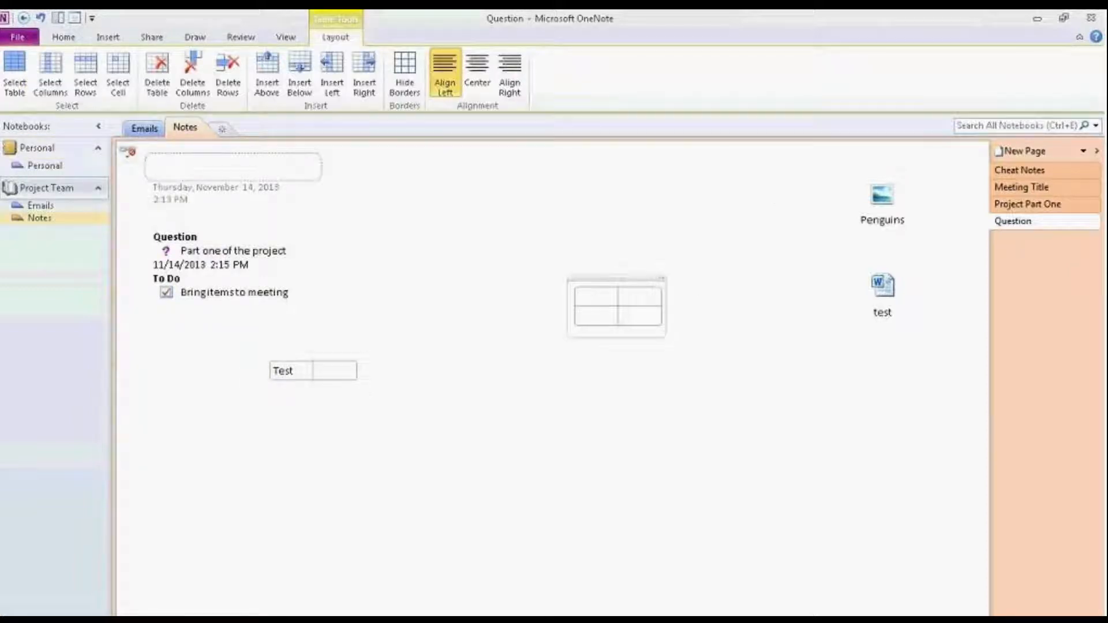
pyautogui.click(281, 420)
pyautogui.write('hel')
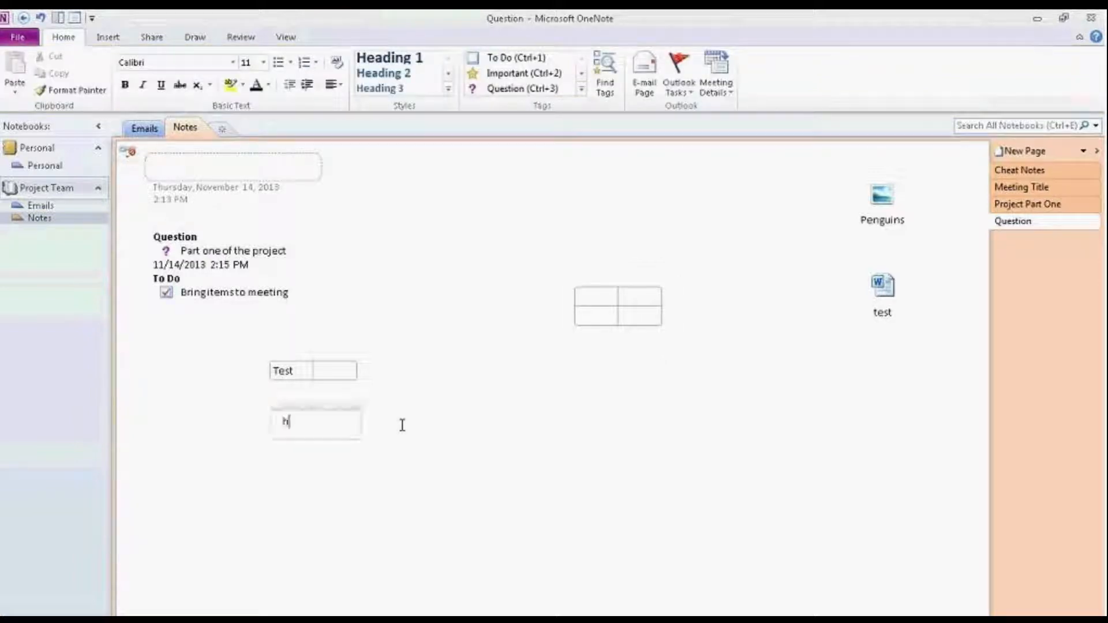
pyautogui.write('lo')
pyautogui.press('Tab')
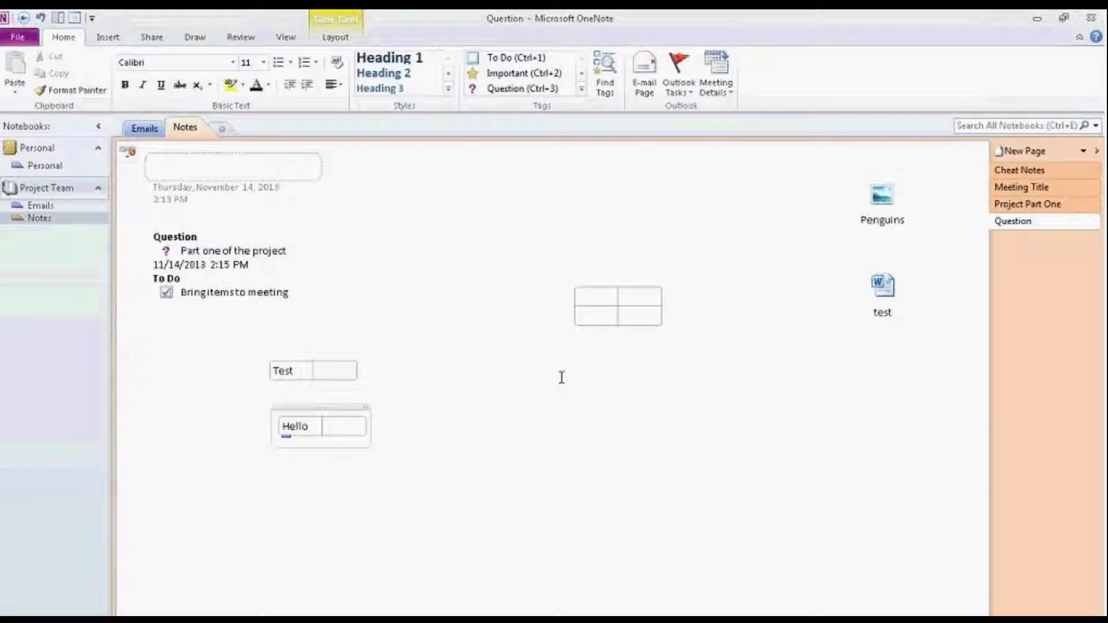
pyautogui.click(579, 382)
pyautogui.click(110, 36)
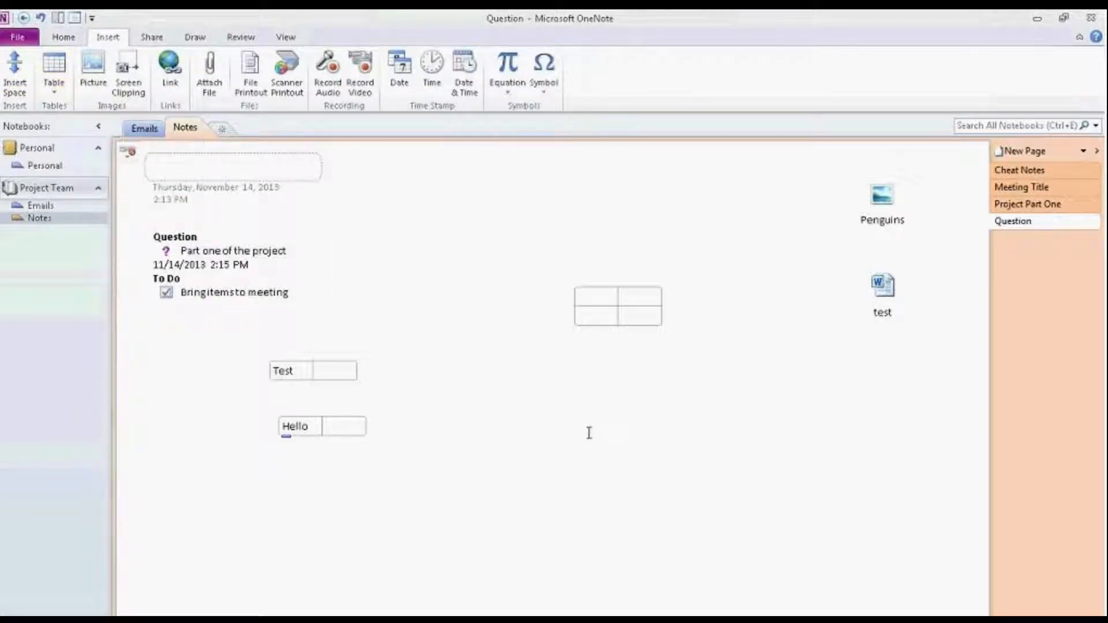
pyautogui.click(440, 366)
pyautogui.write('s')
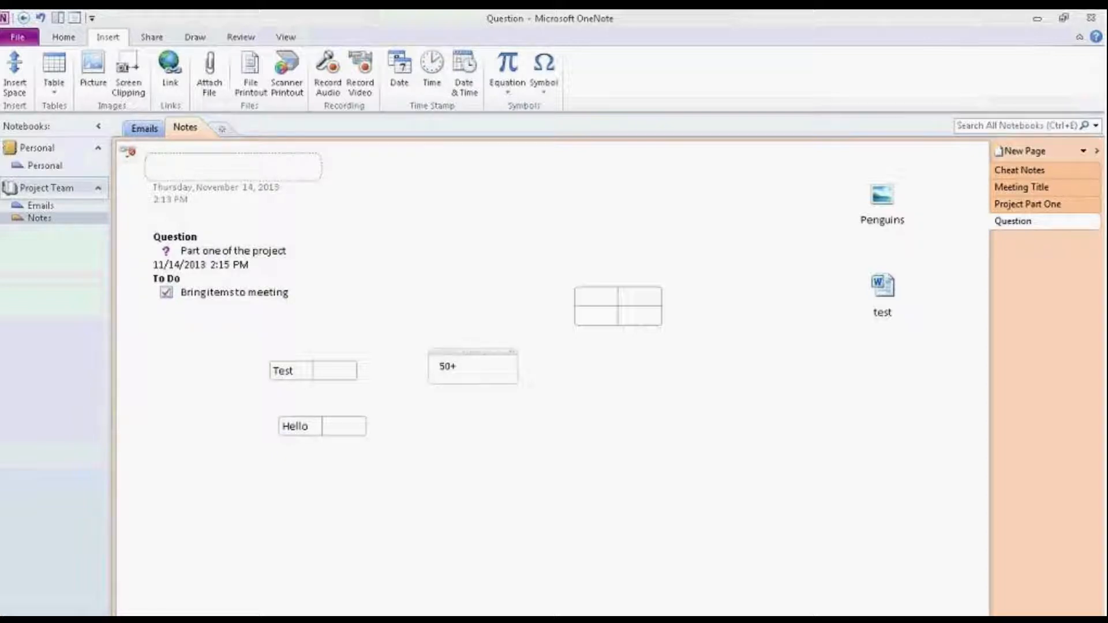
pyautogui.press('Return')
pyautogui.press('BackSpace')
pyautogui.press('BackSpace')
pyautogui.press('BackSpace')
pyautogui.press('BackSpace')
pyautogui.click(441, 366)
pyautogui.write('20-+5')
pyautogui.press('BackSpace')
pyautogui.press('BackSpace')
pyautogui.press('BackSpace')
pyautogui.press('BackSpace')
pyautogui.press('BackSpace')
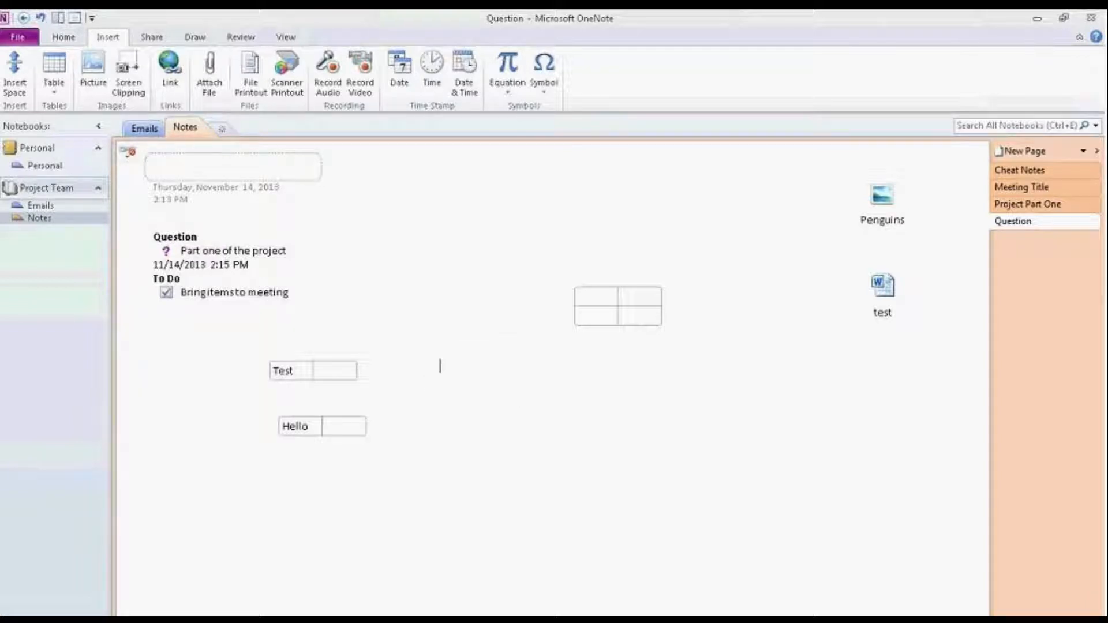
pyautogui.write('=20')
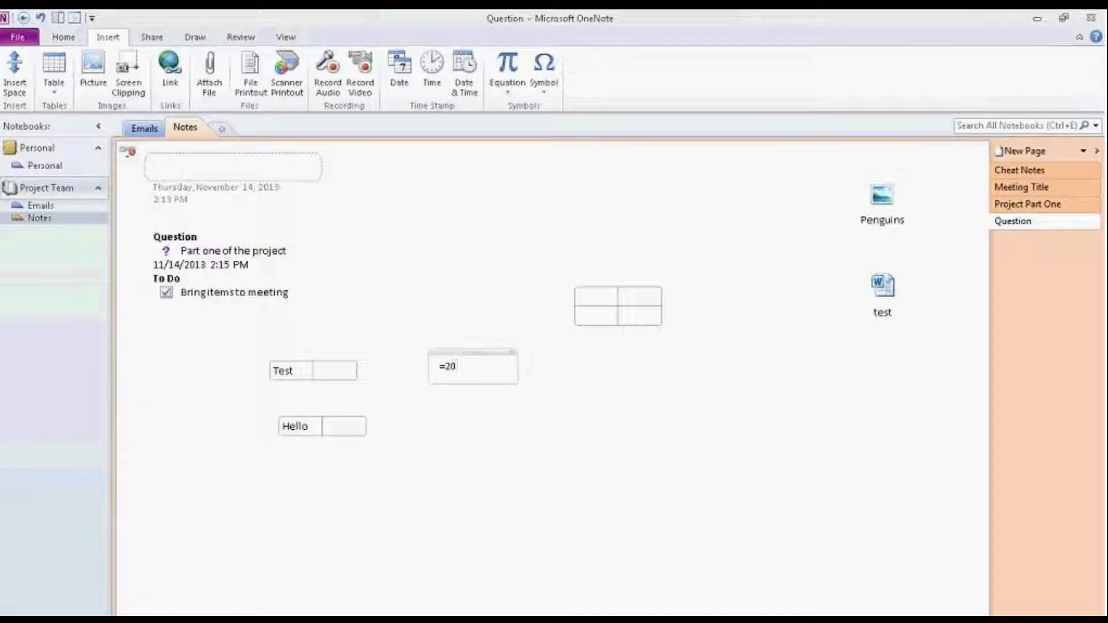
pyautogui.write('+50')
pyautogui.press('Tab')
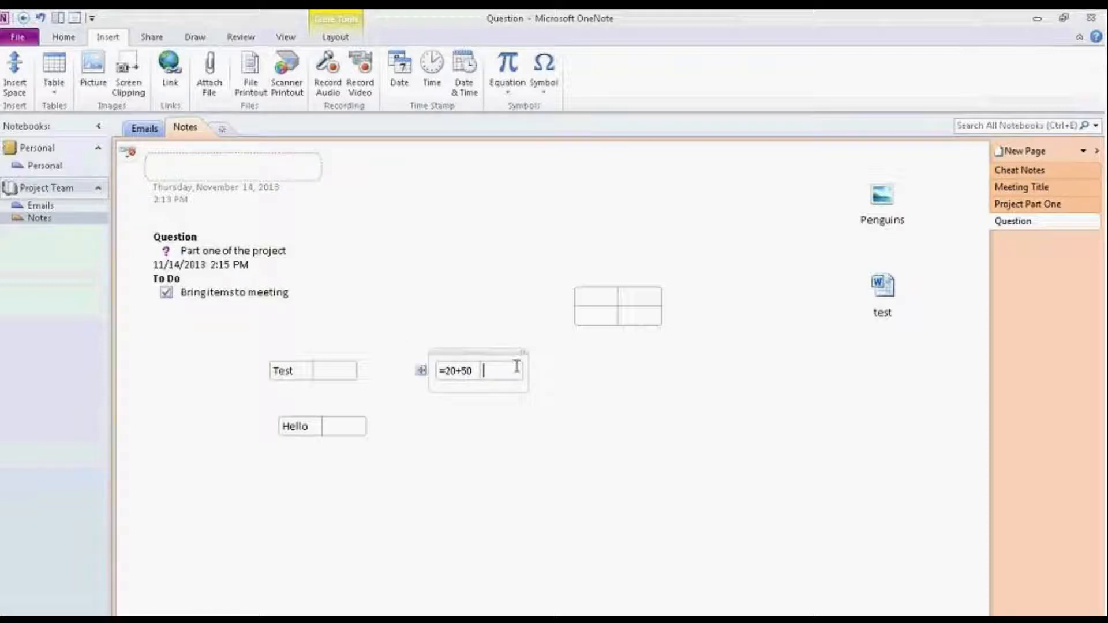
pyautogui.click(455, 361)
pyautogui.click(455, 353)
pyautogui.press('Delete')
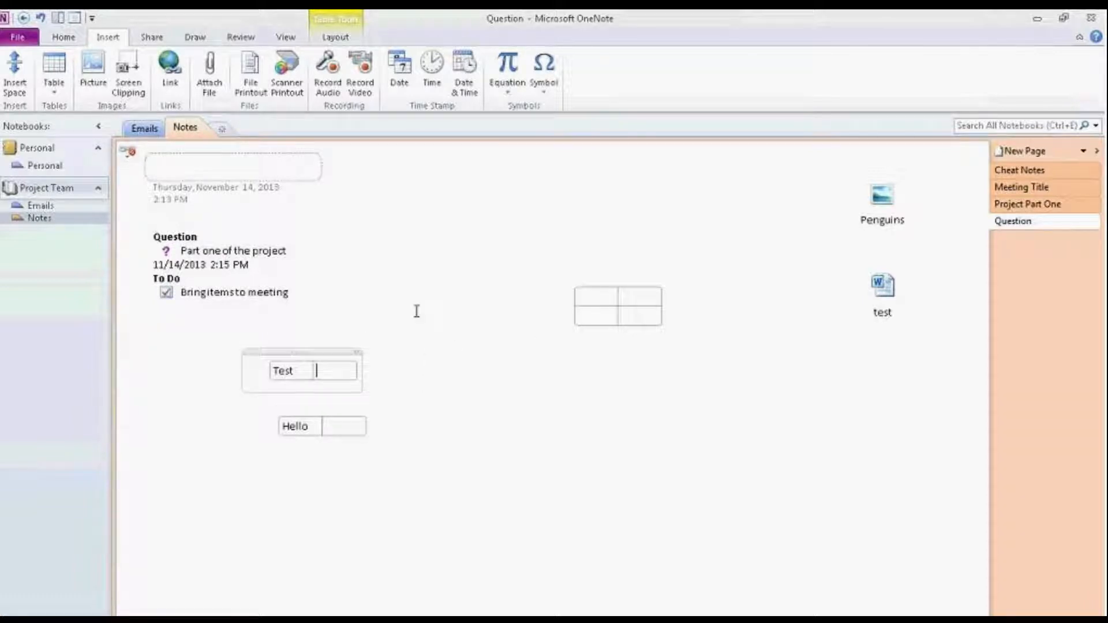
pyautogui.click(450, 366)
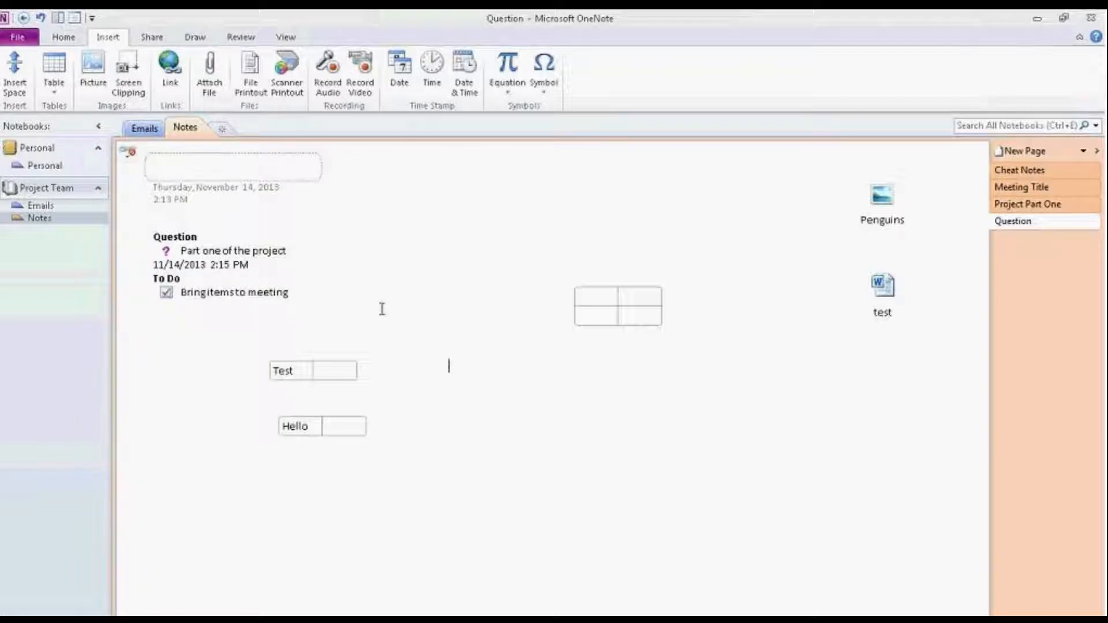
# Step: Capture a screen clipping of the Cisco WebEx thank-you area from Internet Explorer
pyautogui.click(125, 87)
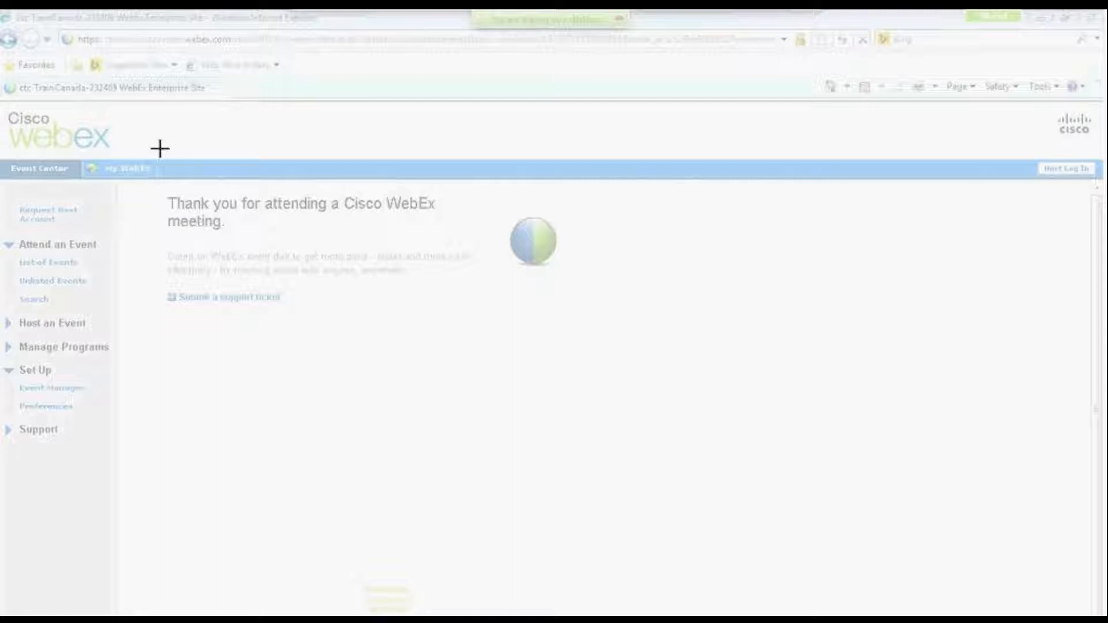
pyautogui.moveTo(143, 184); pyautogui.dragTo(660, 373)
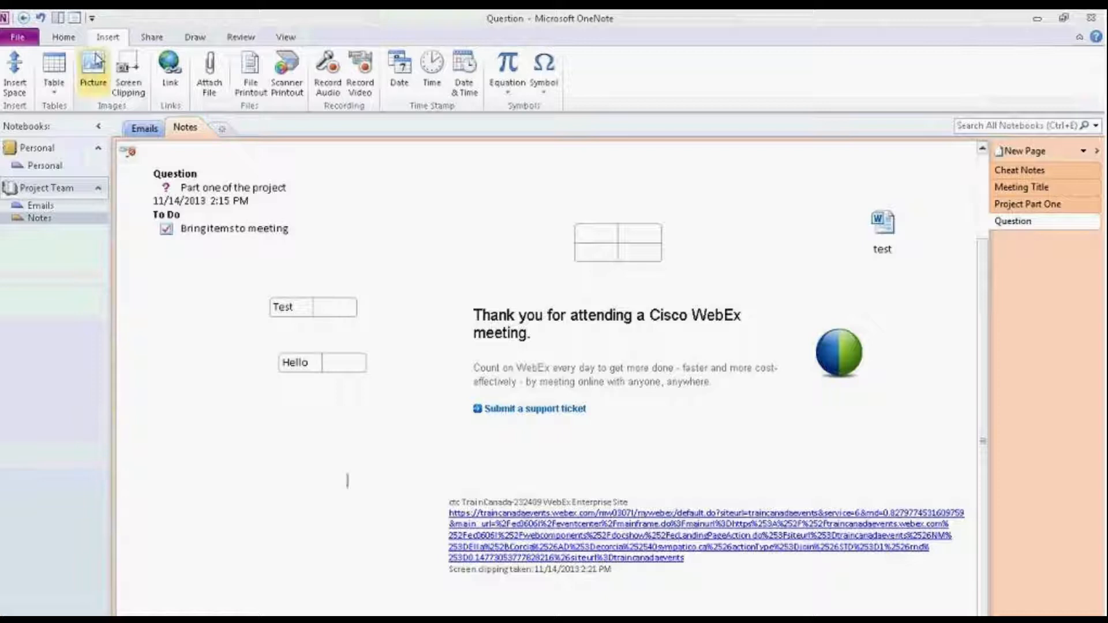
# Step: Show the Share ribbon's notebook sharing commands
pyautogui.click(151, 37)
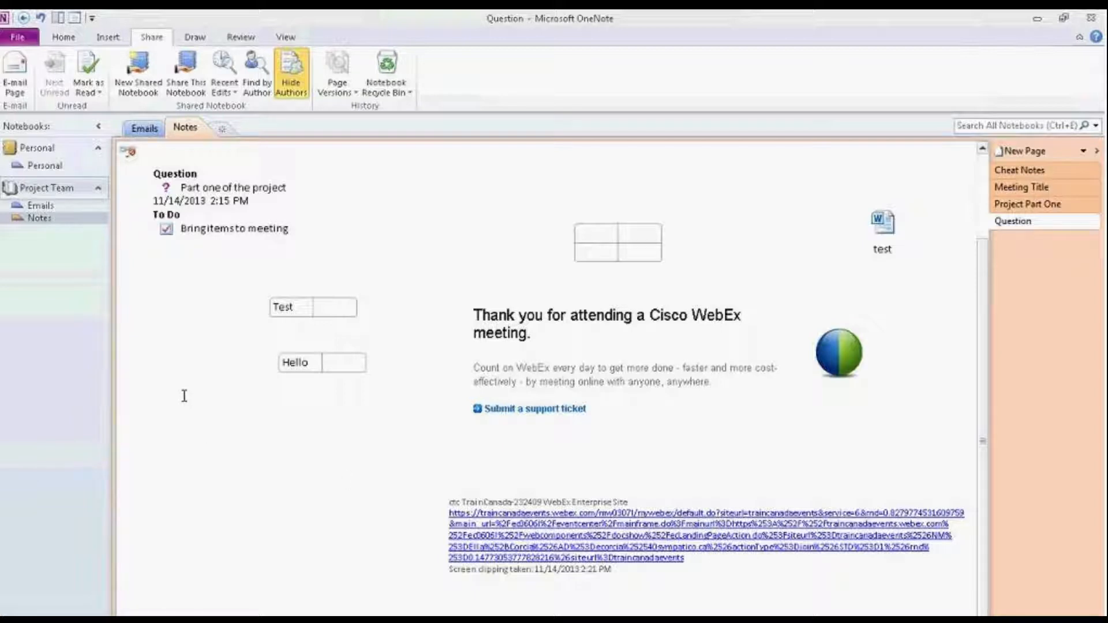
# Step: Draw a red pen scribble just above the Test table
pyautogui.click(195, 38)
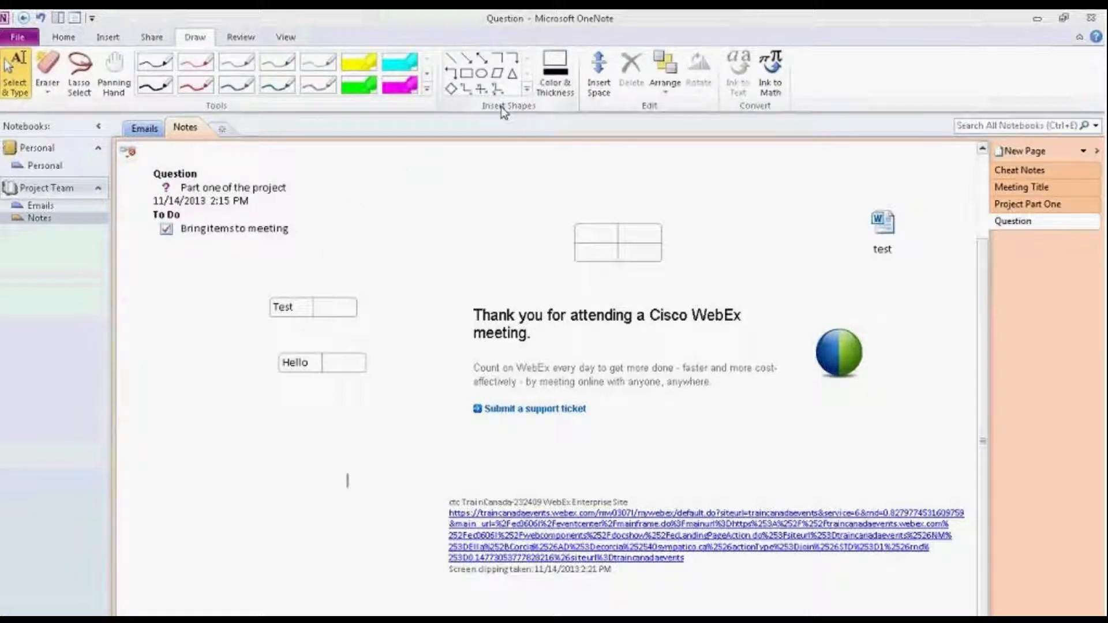
pyautogui.click(199, 70)
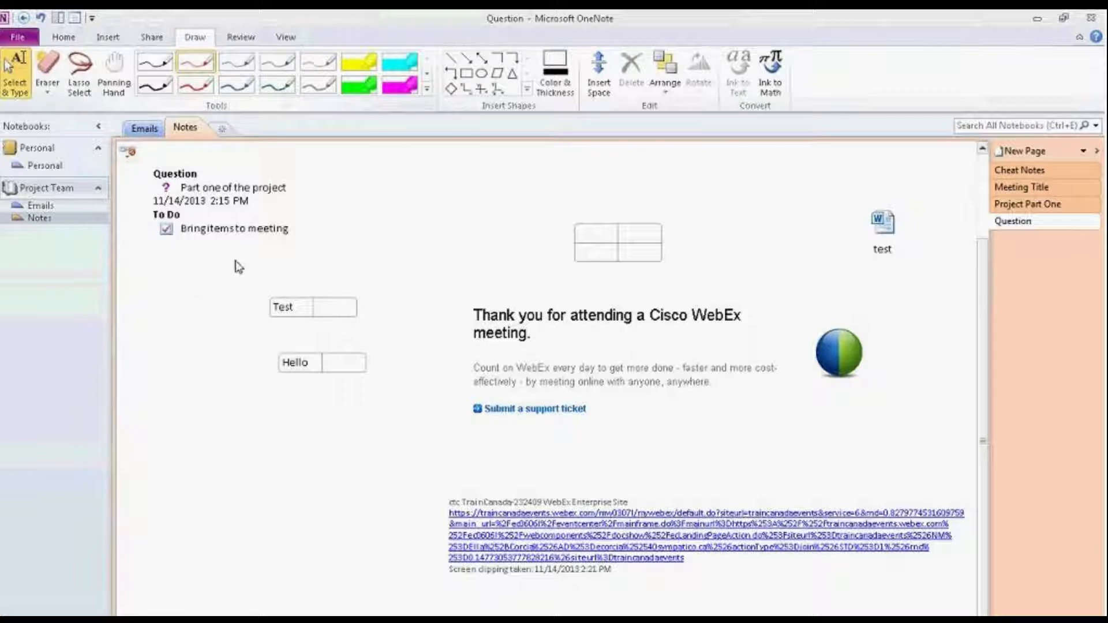
pyautogui.moveTo(278, 272)
pyautogui.mouseDown()
pyautogui.moveTo(346, 263)
pyautogui.moveTo(338, 288)
pyautogui.moveTo(425, 272)
pyautogui.moveTo(390, 296)
pyautogui.moveTo(438, 278)
pyautogui.moveTo(422, 297)
pyautogui.moveTo(462, 280)
pyautogui.mouseUp()
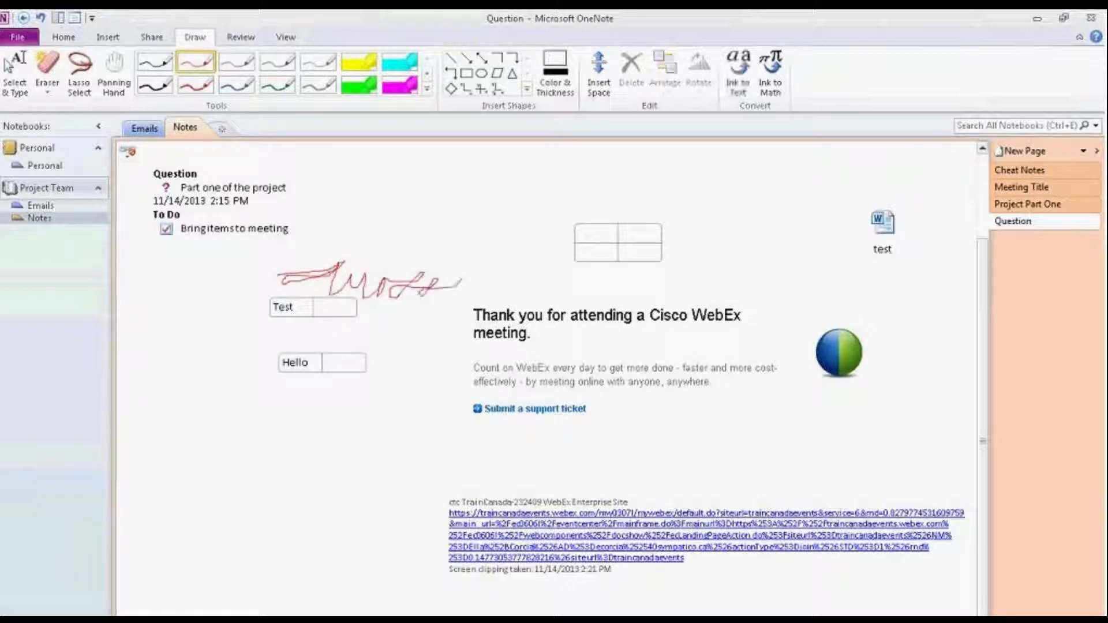
# Step: Highlight 'Bring items to meeting' and 'Part one of the project' in yellow, then open Cheat Notes
pyautogui.click(359, 61)
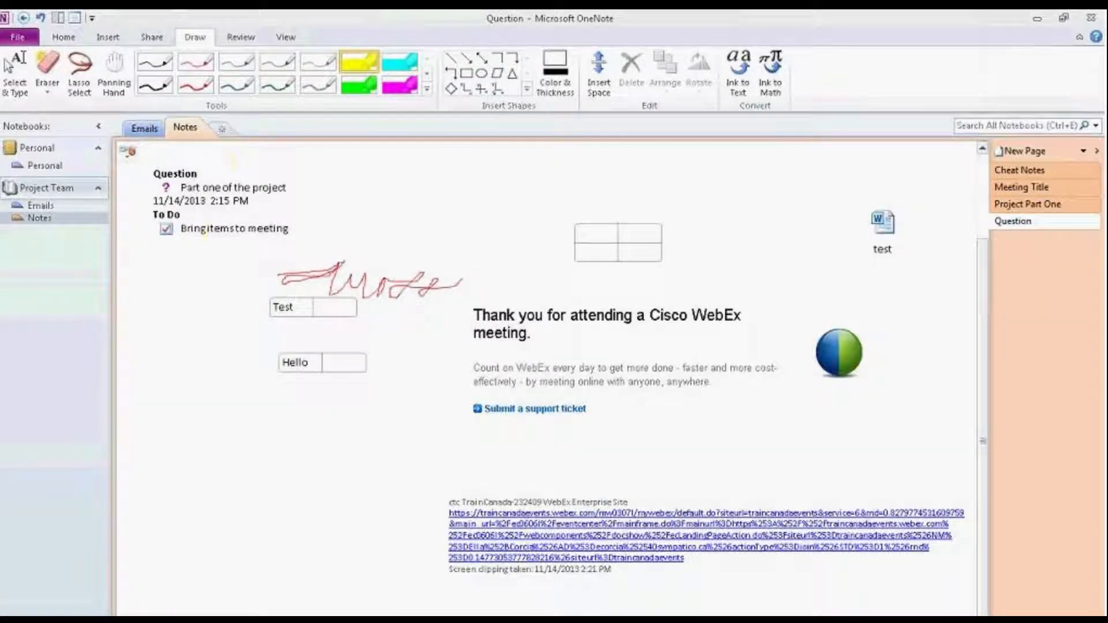
pyautogui.moveTo(256, 227)
pyautogui.mouseDown()
pyautogui.moveTo(312, 224)
pyautogui.moveTo(187, 228)
pyautogui.moveTo(237, 196)
pyautogui.mouseUp()
pyautogui.moveTo(188, 183); pyautogui.dragTo(264, 185)
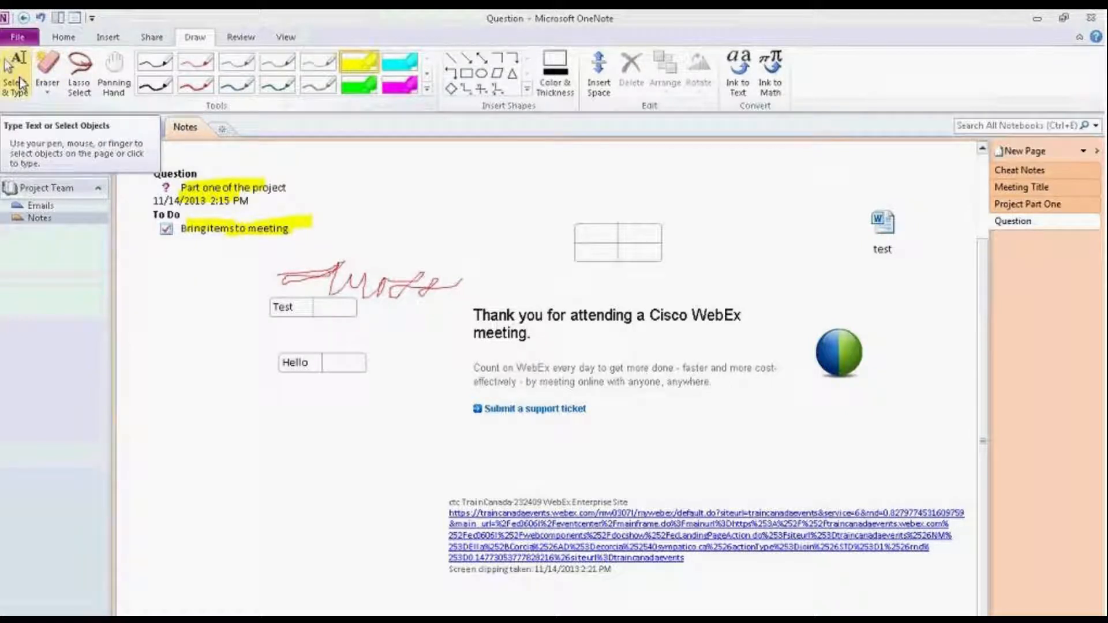
pyautogui.click(17, 75)
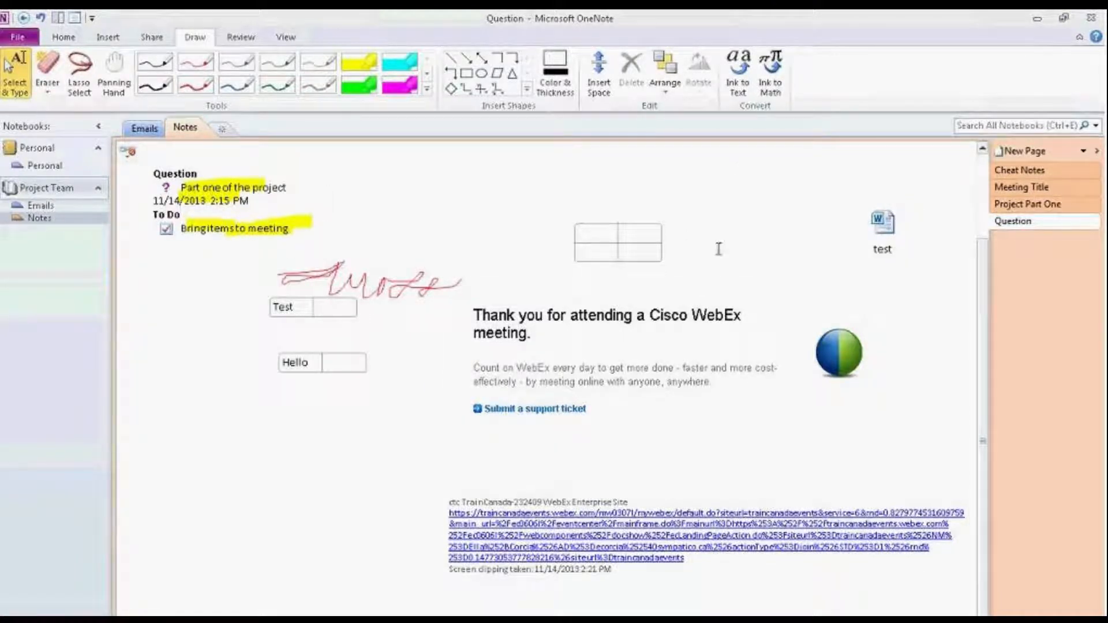
pyautogui.click(1011, 172)
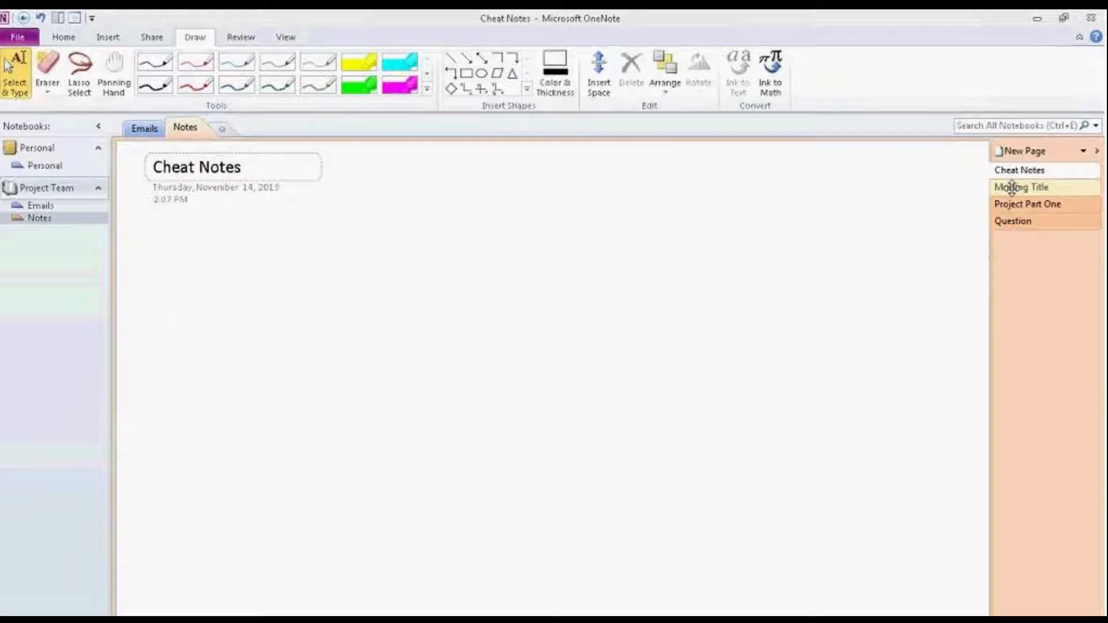
# Step: Open the Project Team notebook properties, cancel the Color choices unchanged, and return to Notebook Information
pyautogui.click(1011, 187)
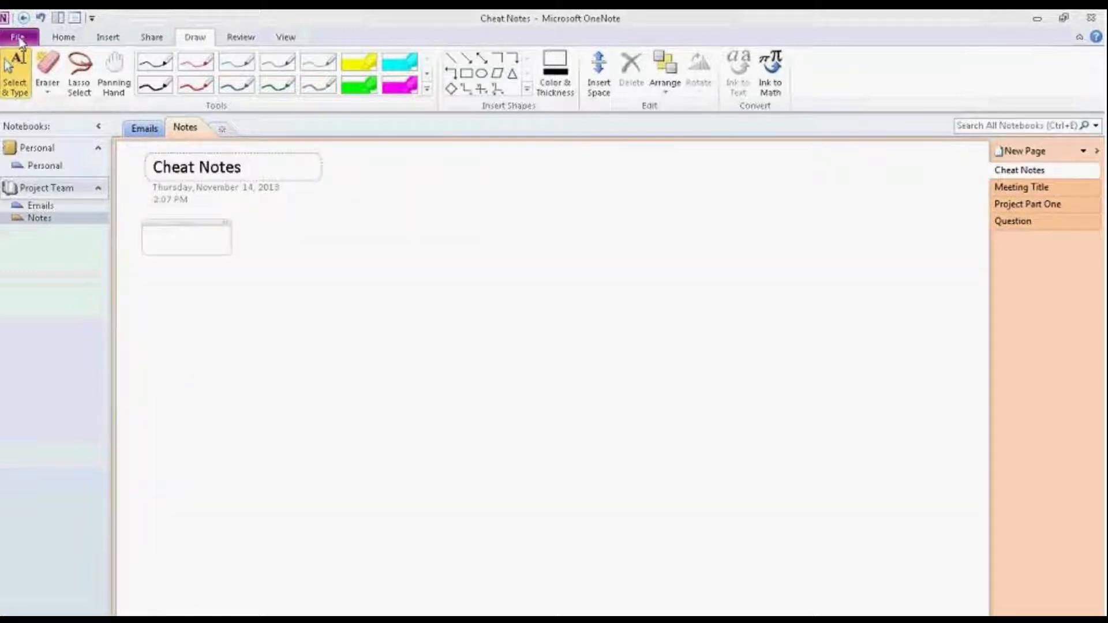
pyautogui.click(18, 37)
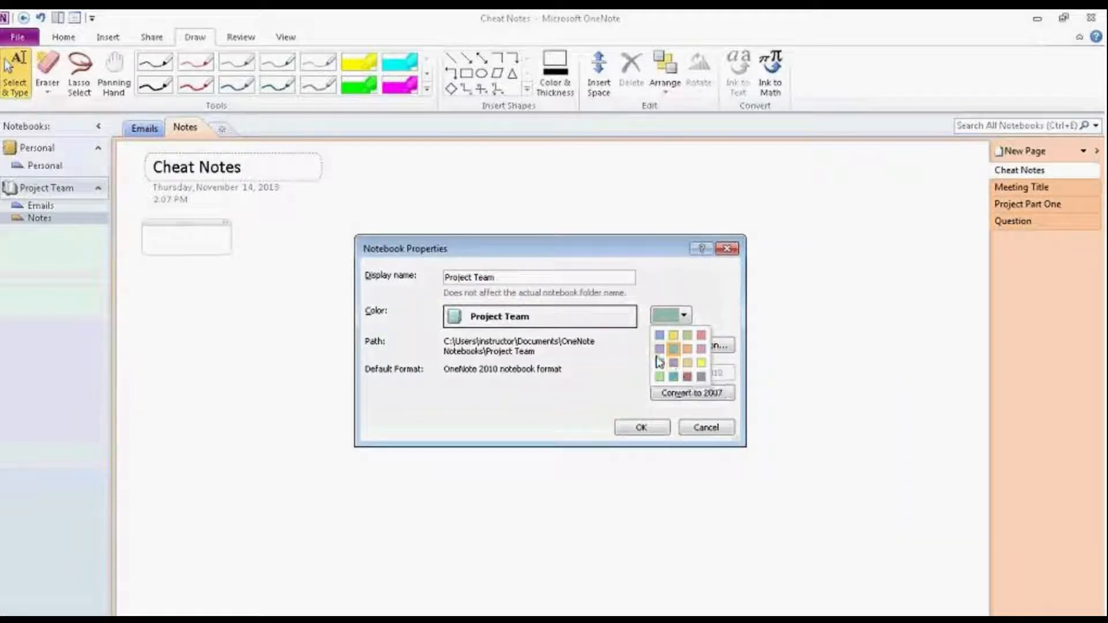
pyautogui.click(697, 431)
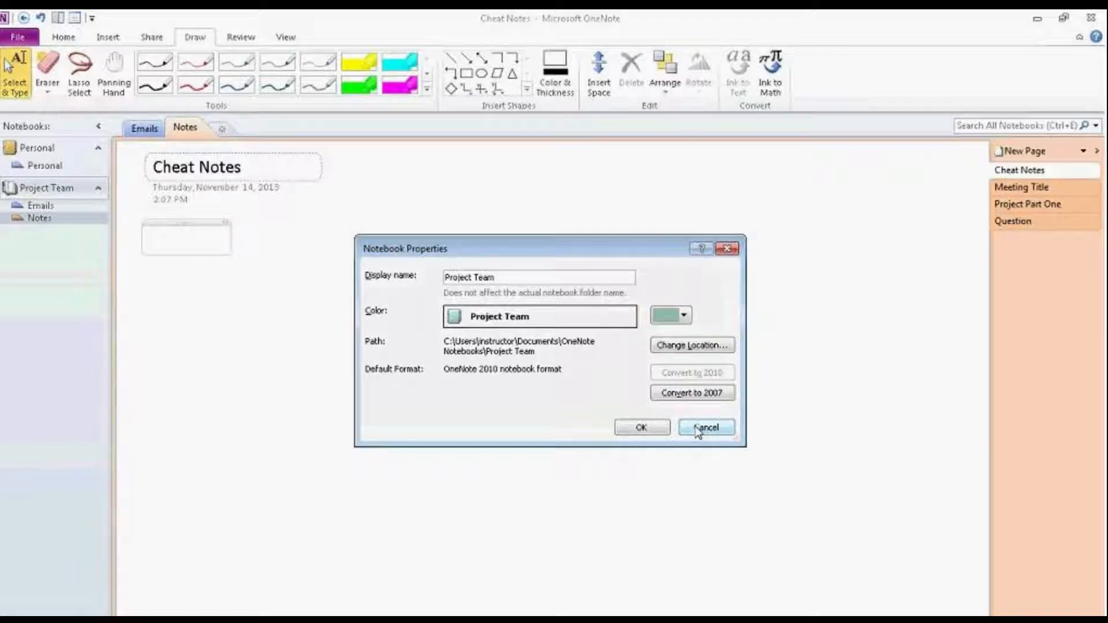
pyautogui.click(699, 430)
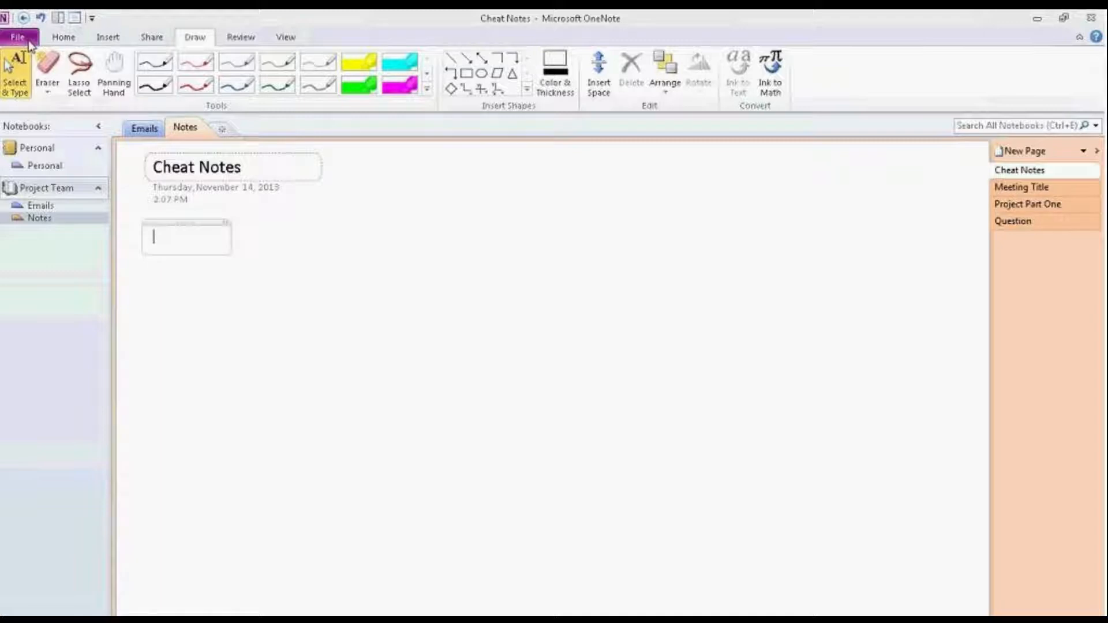
pyautogui.click(18, 37)
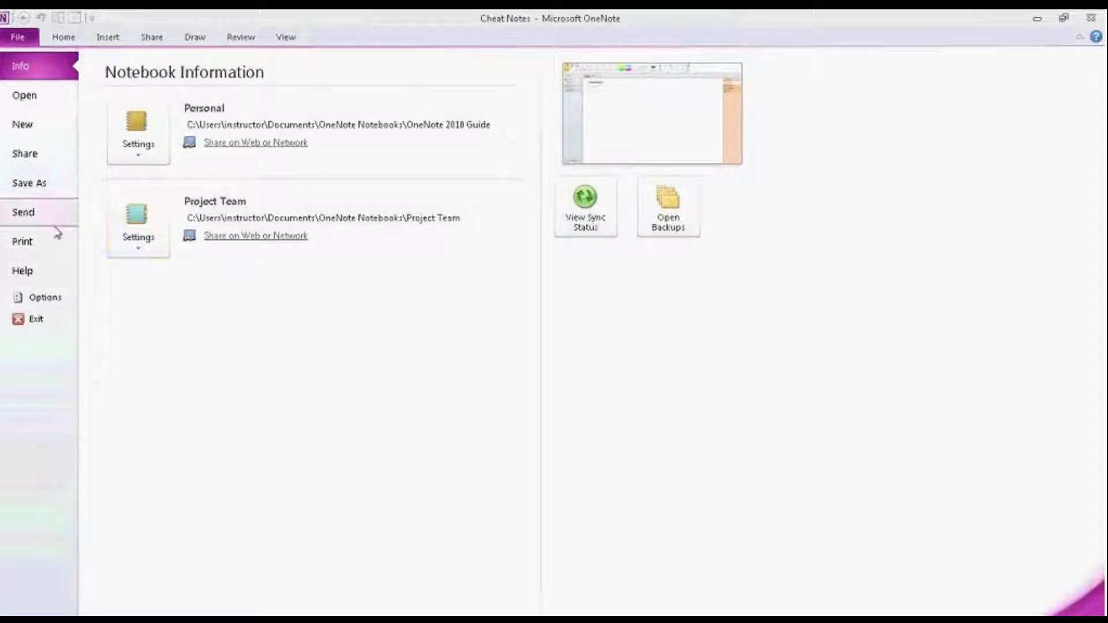
# Step: Compare Save As formats for Section and Notebook, then view the Send options for Cheat Notes
pyautogui.click(22, 189)
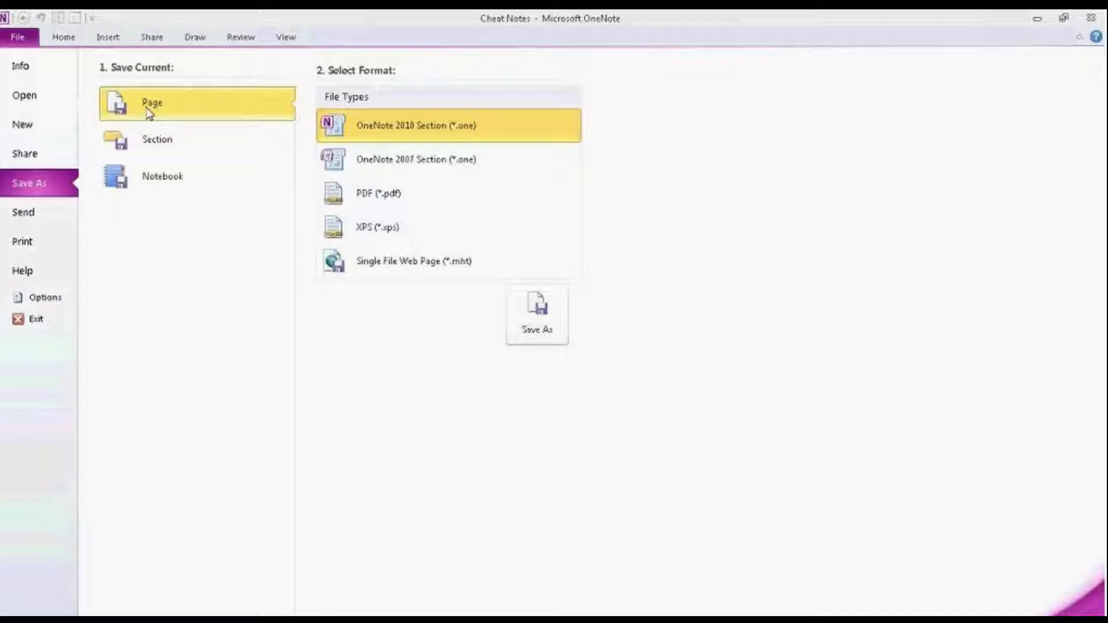
pyautogui.click(157, 146)
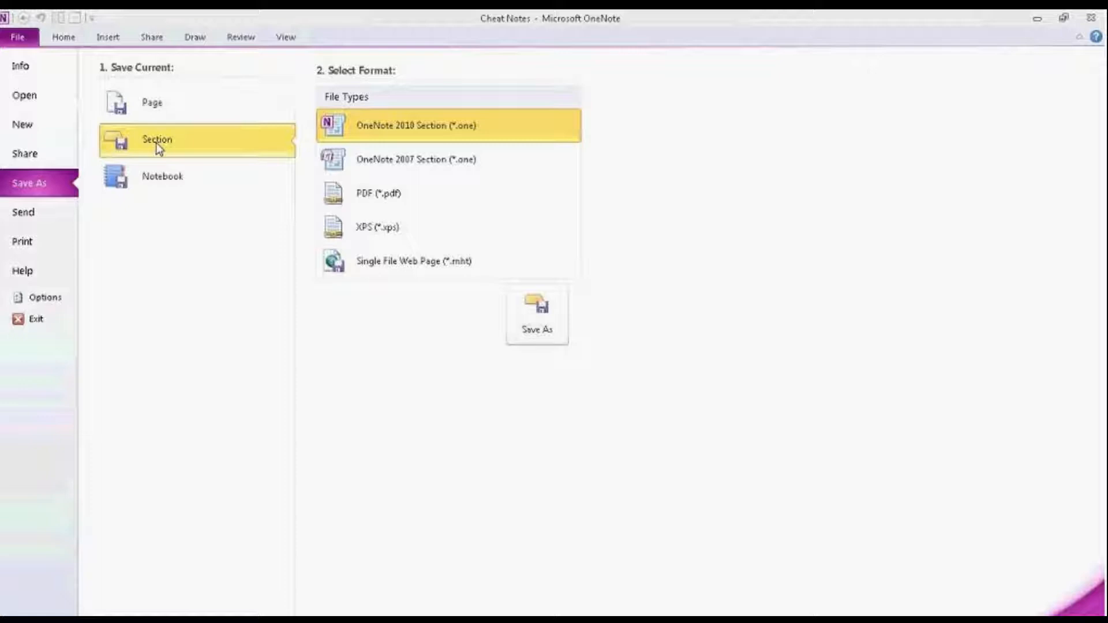
pyautogui.click(177, 180)
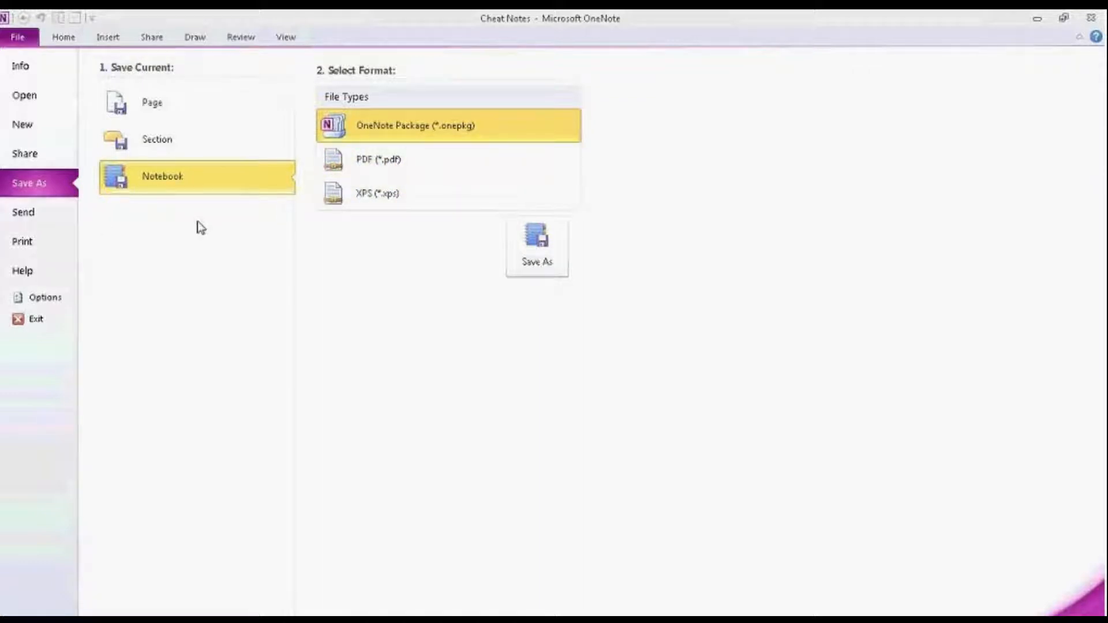
pyautogui.click(30, 219)
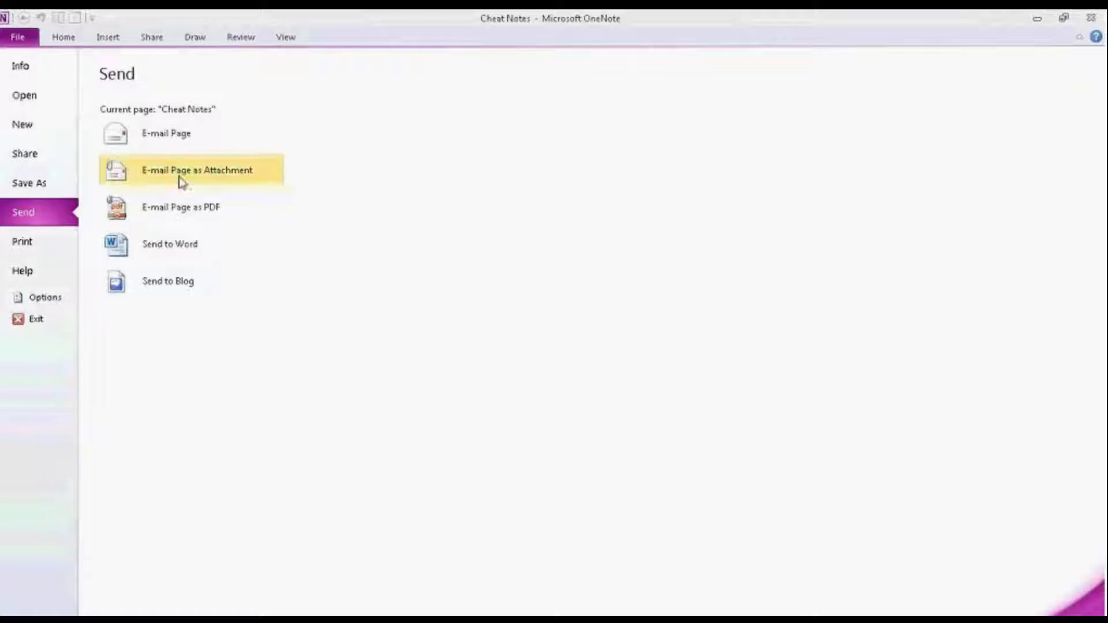
# Step: Review the Print choices, then open OneNote Options on General settings
pyautogui.click(25, 247)
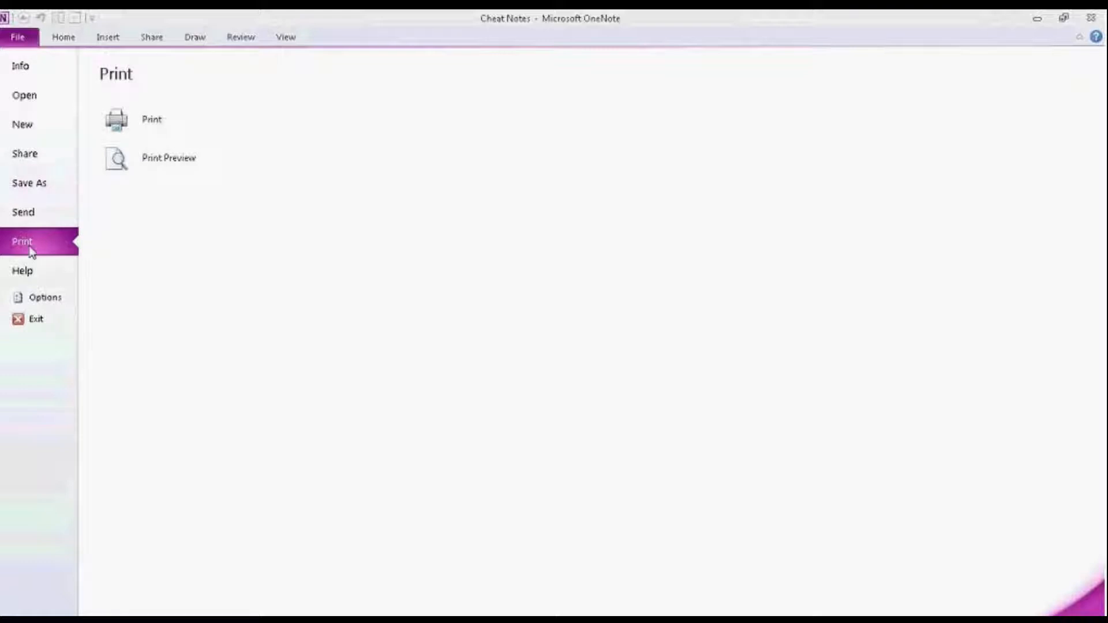
pyautogui.click(29, 300)
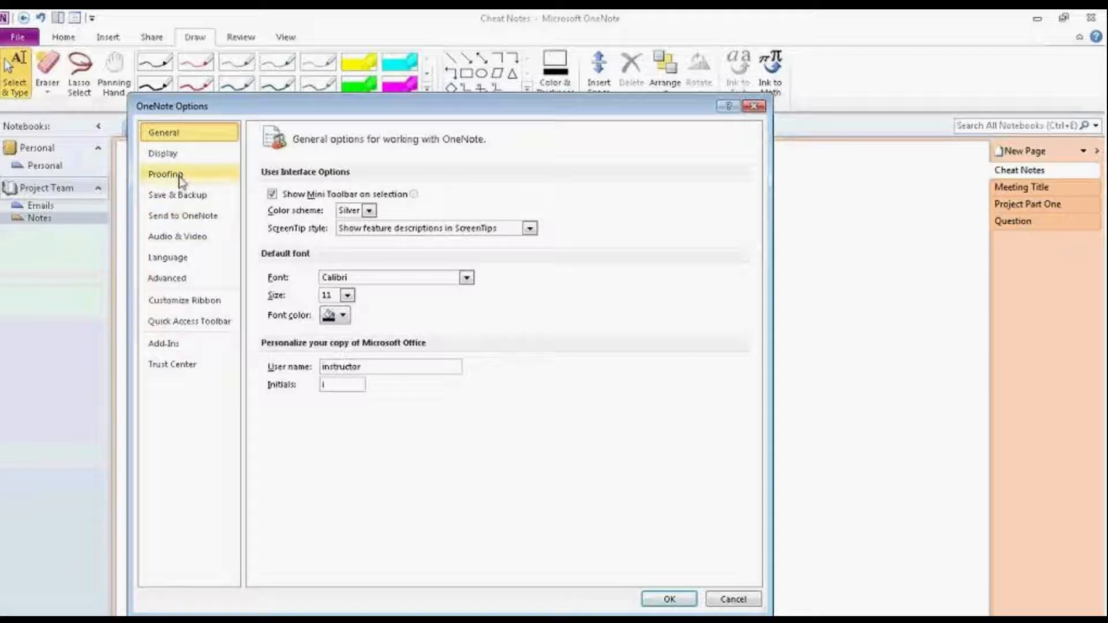
# Step: Review the Display page of OneNote Options, then cancel without changing anything
pyautogui.click(177, 153)
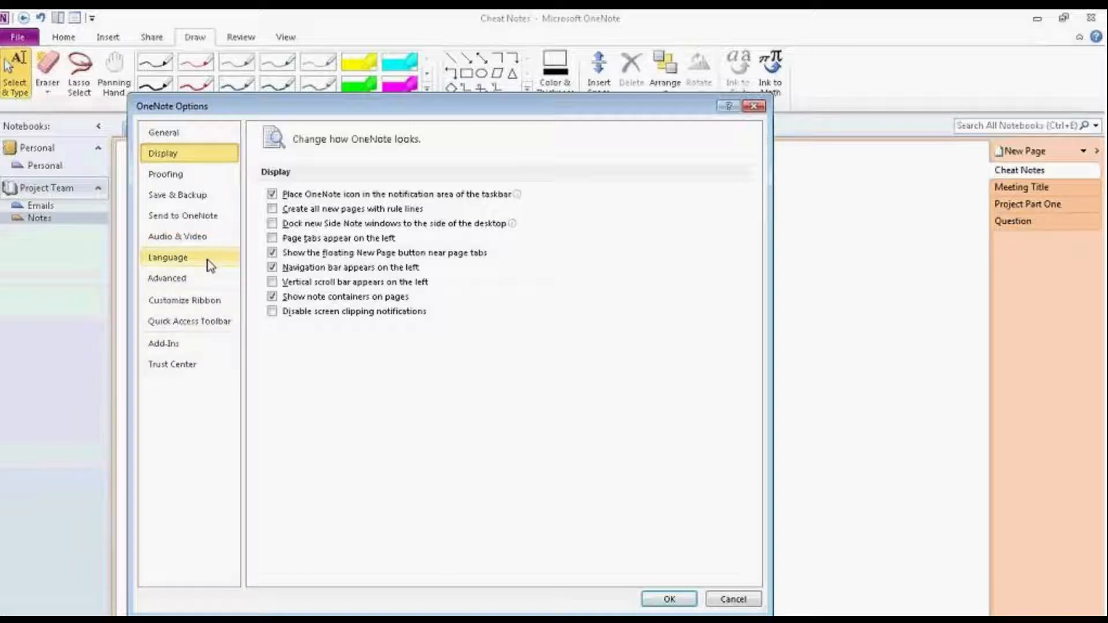
pyautogui.click(732, 598)
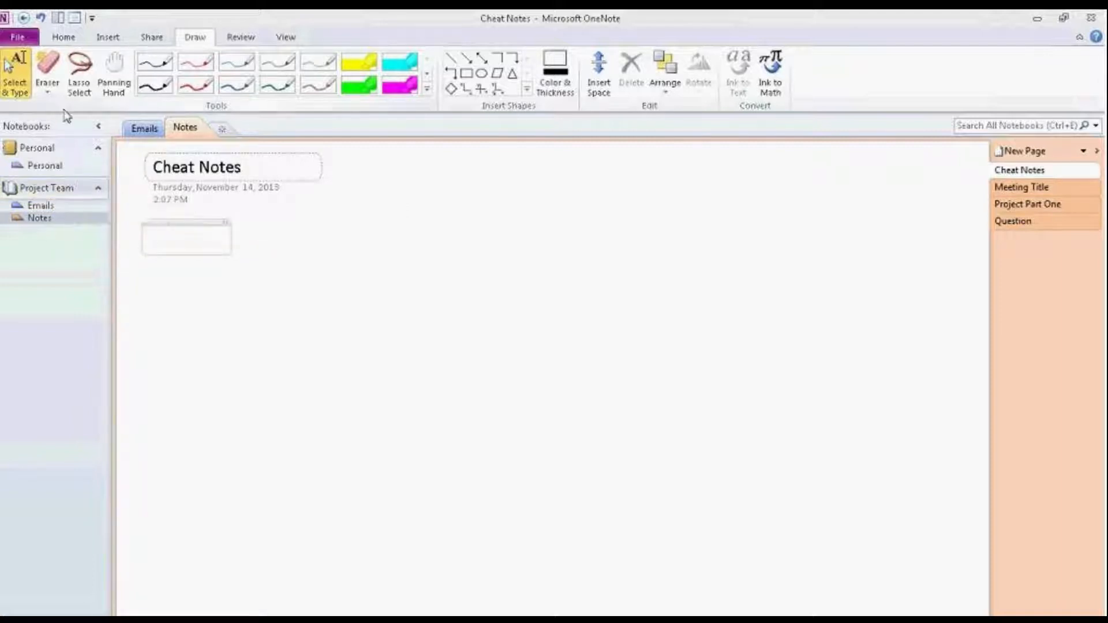
# Step: Show the Home tab, switch to Outlook, and accept the mail server certificate security alert
pyautogui.click(63, 38)
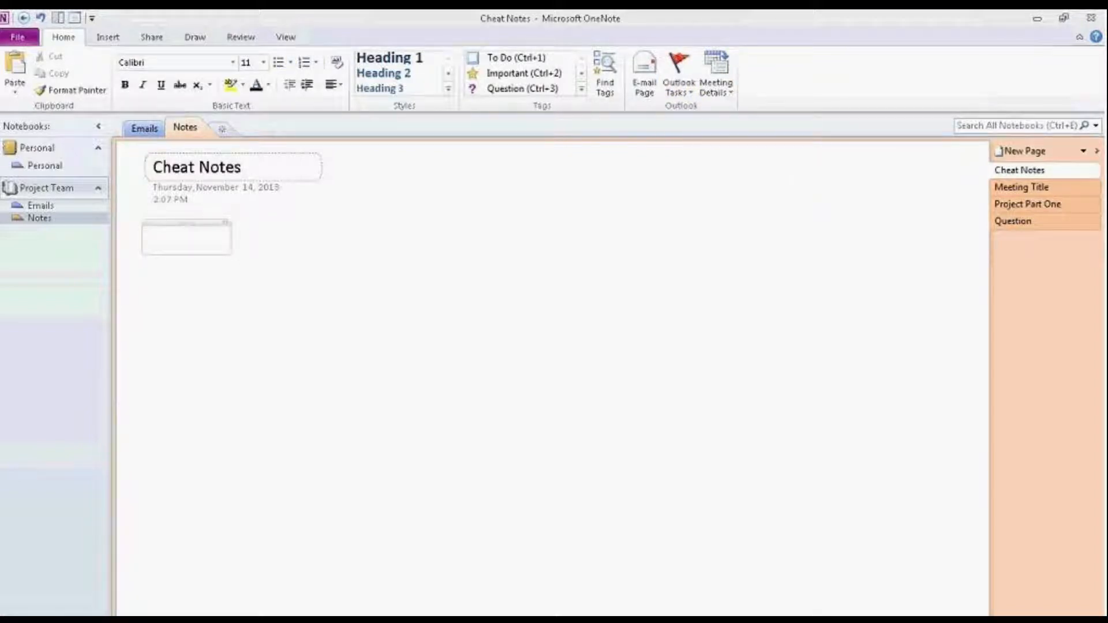
pyautogui.hotkey('alt', 'Tab')
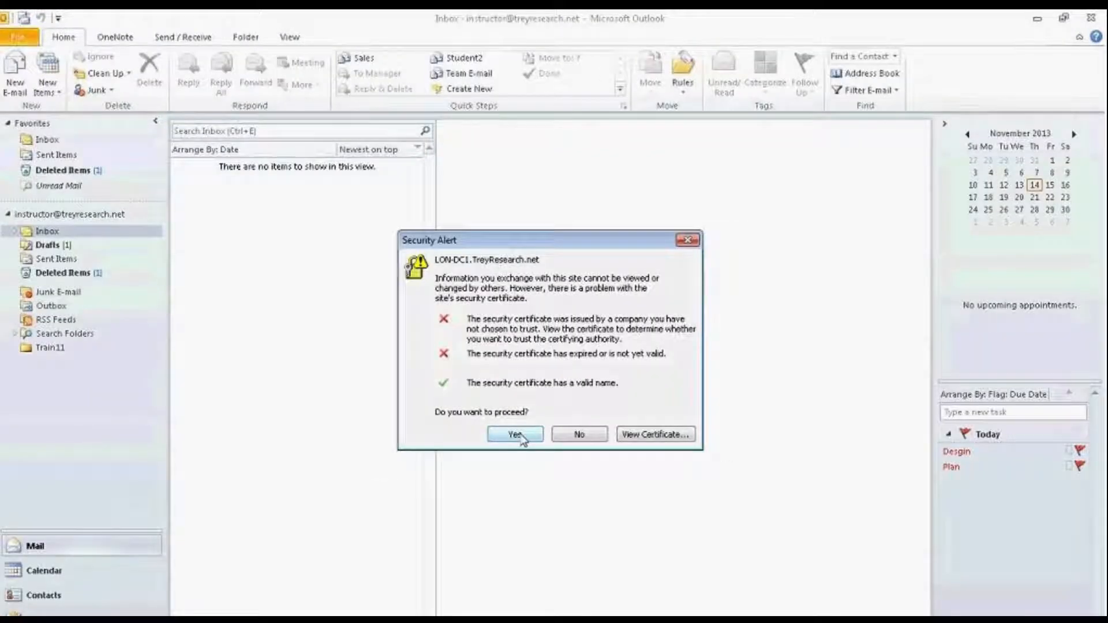
pyautogui.click(522, 436)
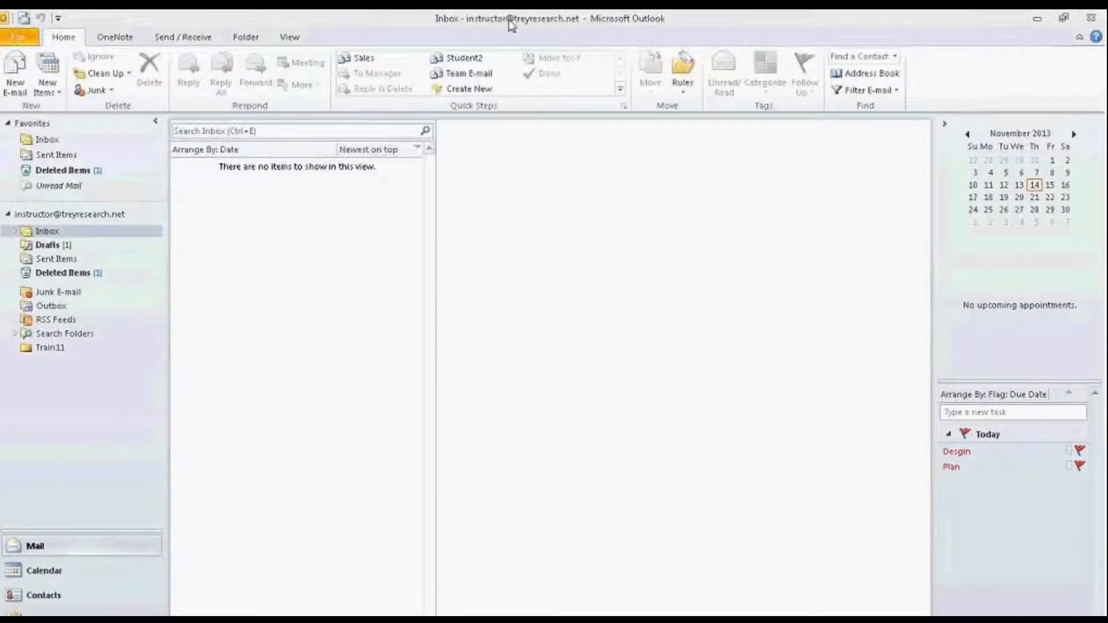
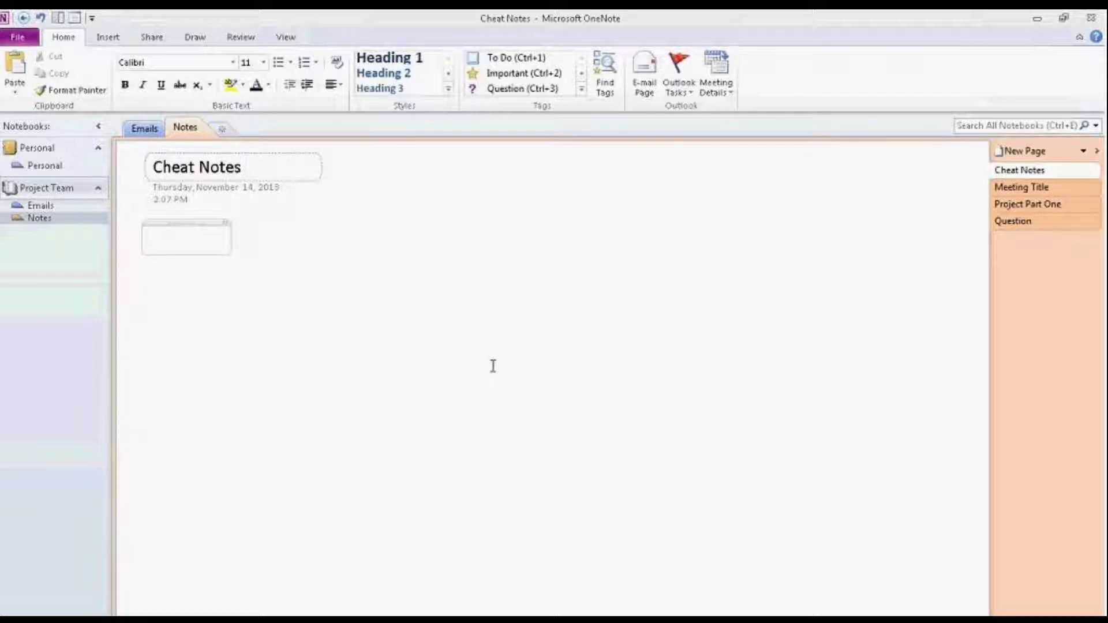
# Step: Glance at Outlook's task due dates and today's meetings, then dismiss the WebEx page's shortcut menu
pyautogui.click(689, 93)
pyautogui.click(689, 94)
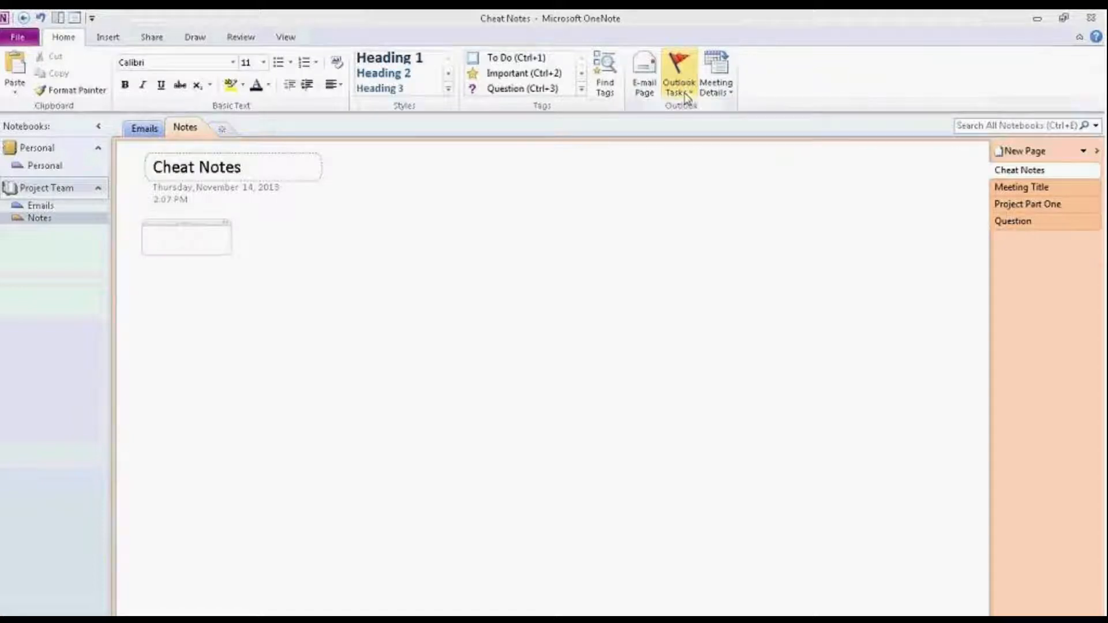
pyautogui.click(719, 93)
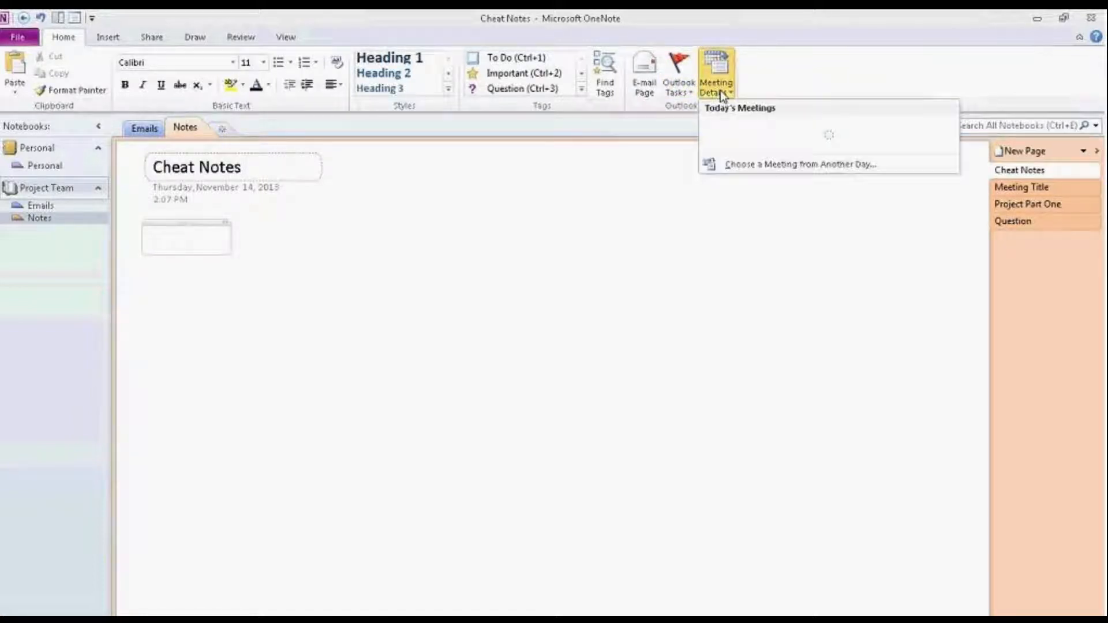
pyautogui.click(720, 92)
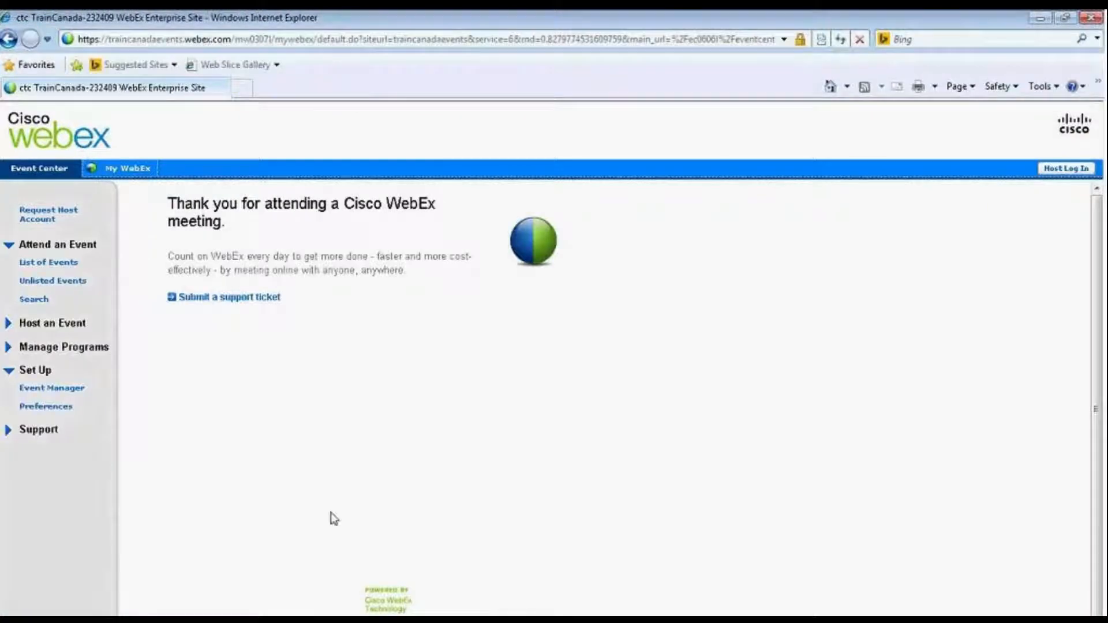
pyautogui.rightClick(285, 383)
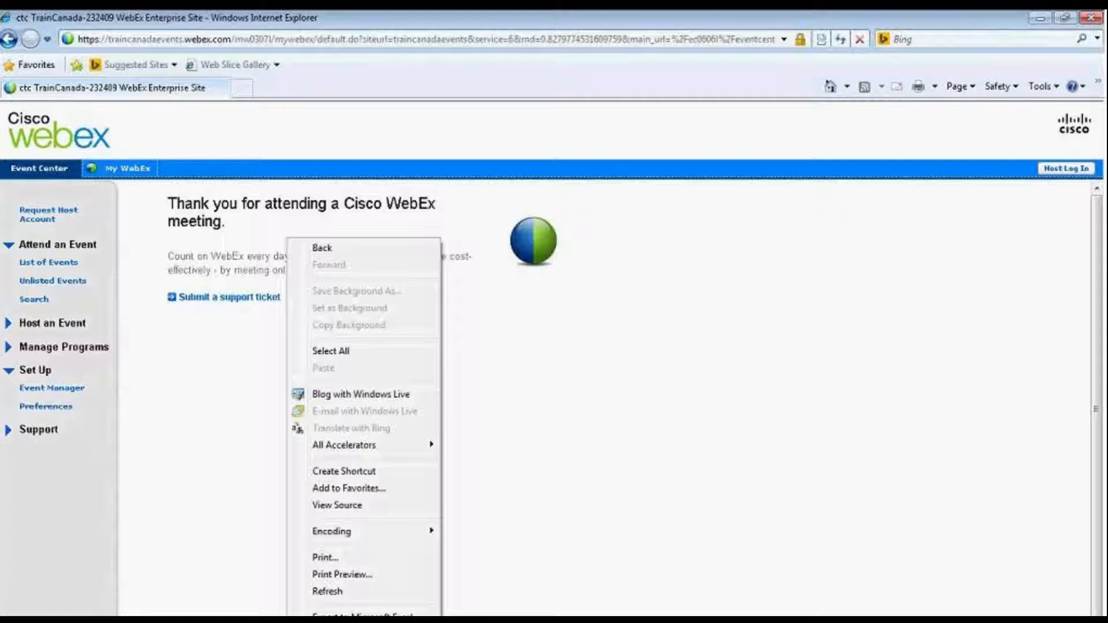
pyautogui.press('Escape')
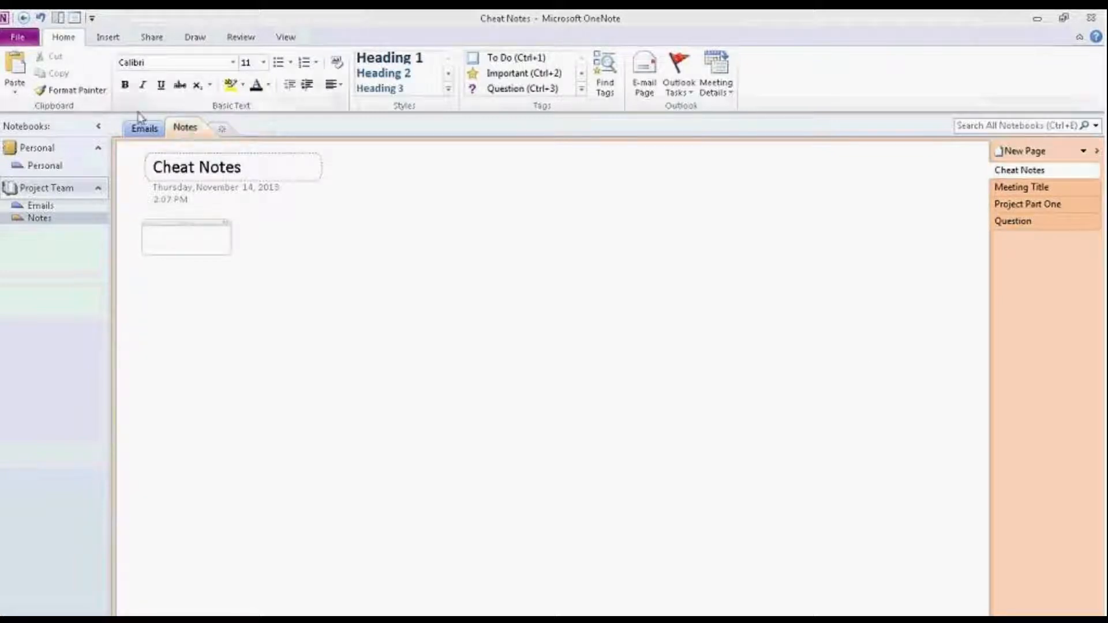
# Step: Bring up the right-click menu for the Project Team notebook
pyautogui.rightClick(44, 189)
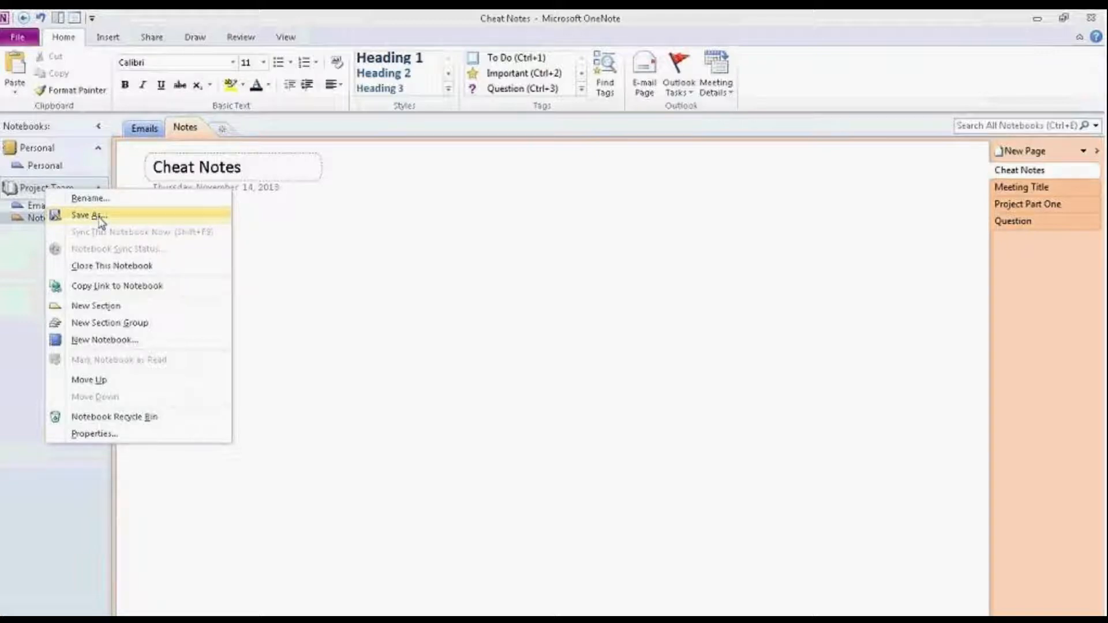
# Step: Create New Section Group in Project Team and add New Section 1 from the group's menu
pyautogui.click(121, 323)
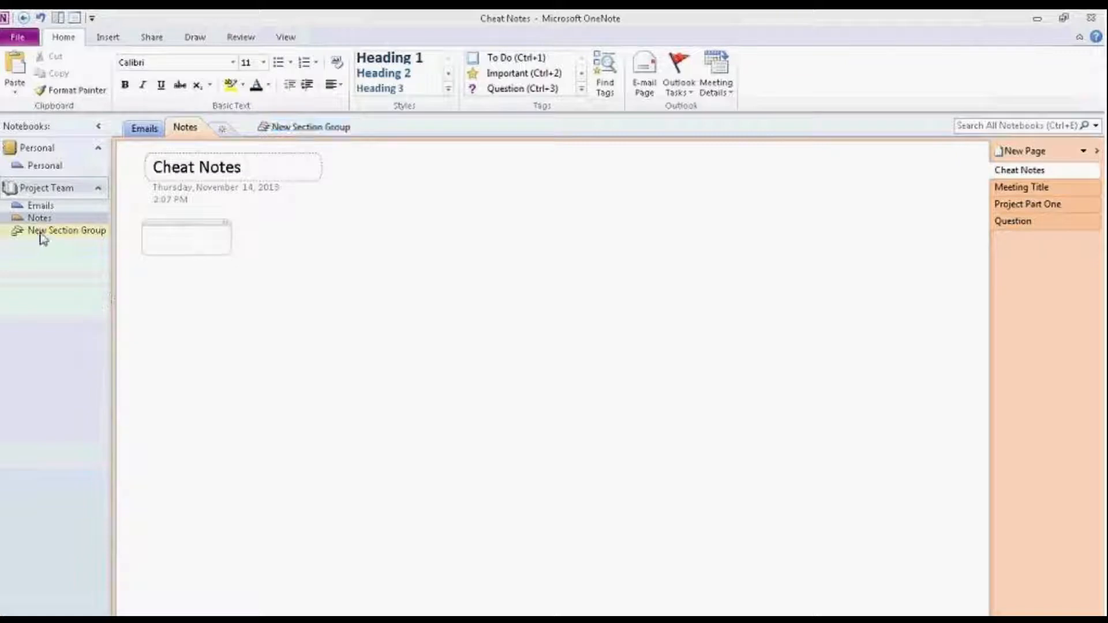
pyautogui.click(41, 234)
pyautogui.click(42, 218)
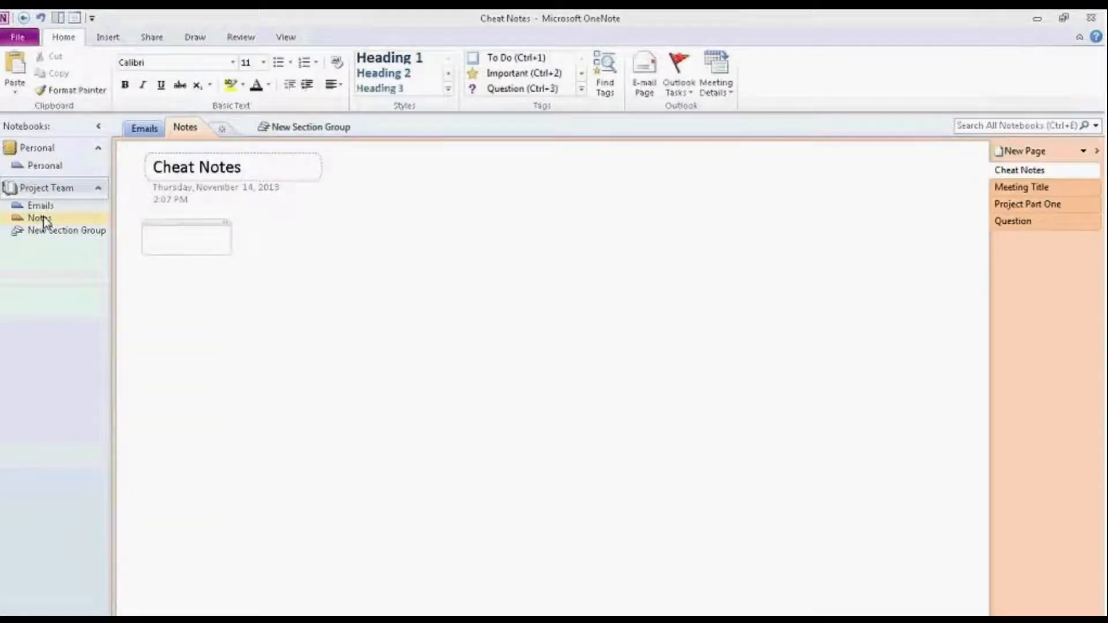
pyautogui.click(316, 127)
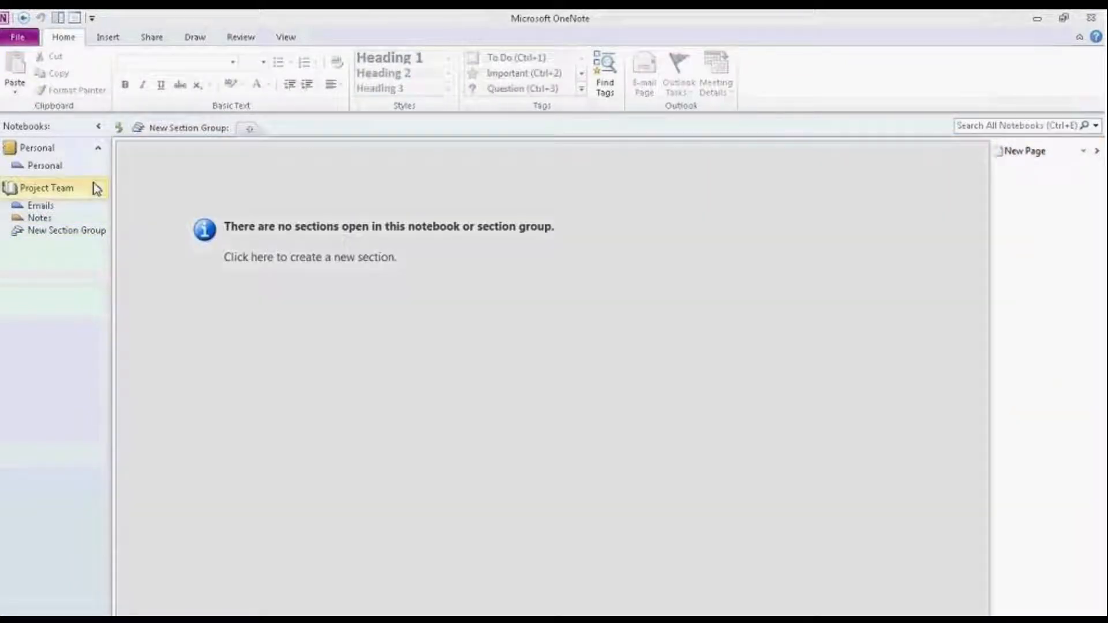
pyautogui.rightClick(70, 230)
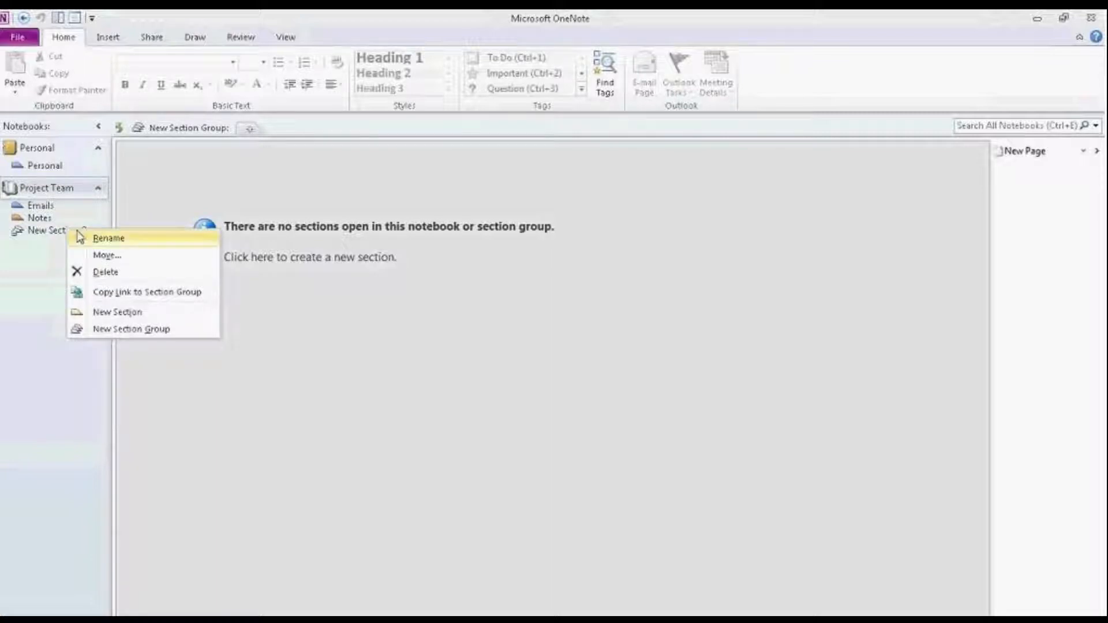
pyautogui.click(111, 311)
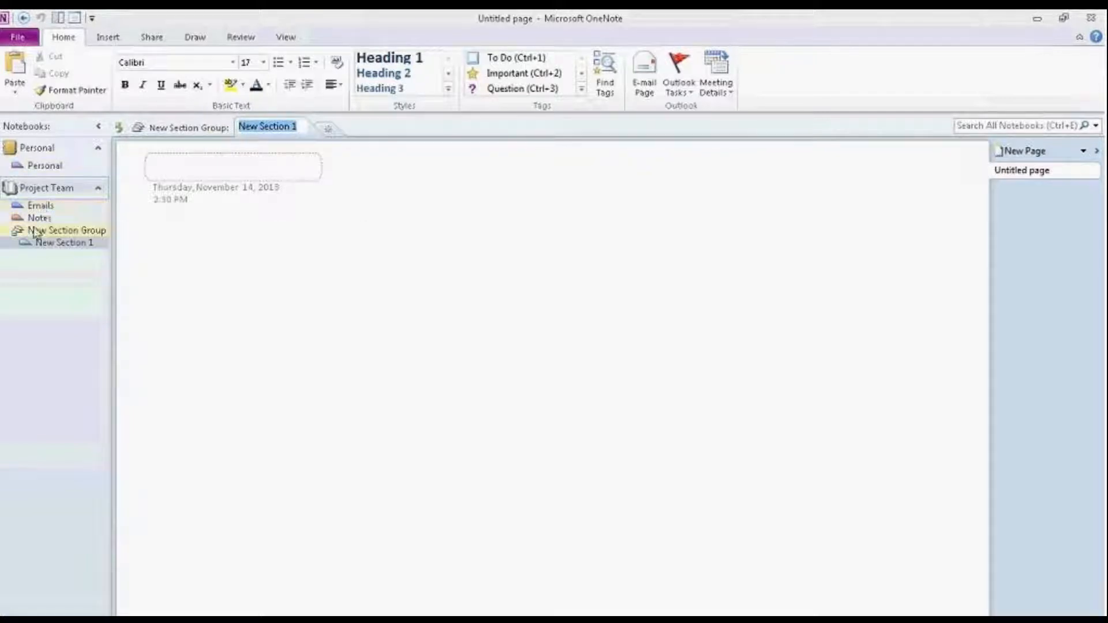
# Step: Browse the Emails, Notes and new section group tabs, then drag Notes ahead of Emails
pyautogui.click(47, 192)
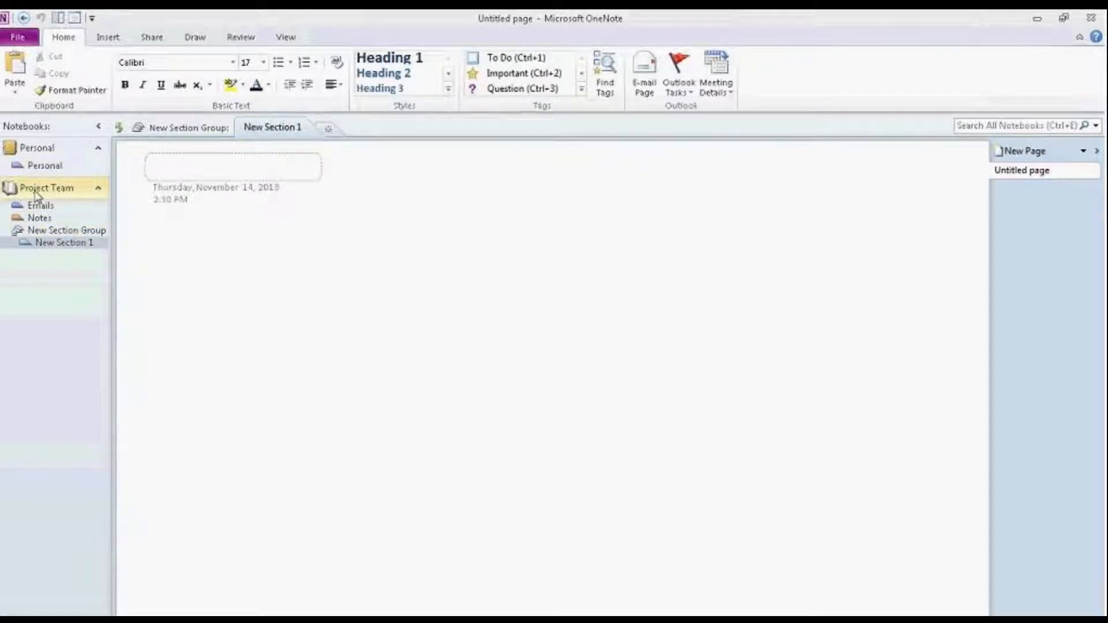
pyautogui.click(37, 218)
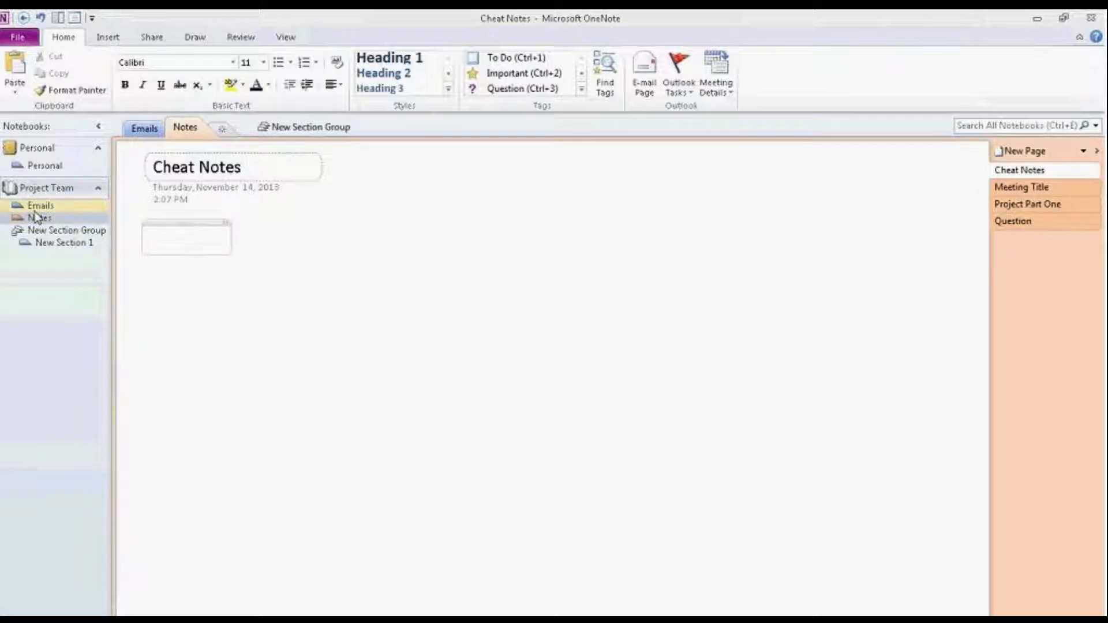
pyautogui.click(145, 130)
pyautogui.click(190, 128)
pyautogui.click(309, 127)
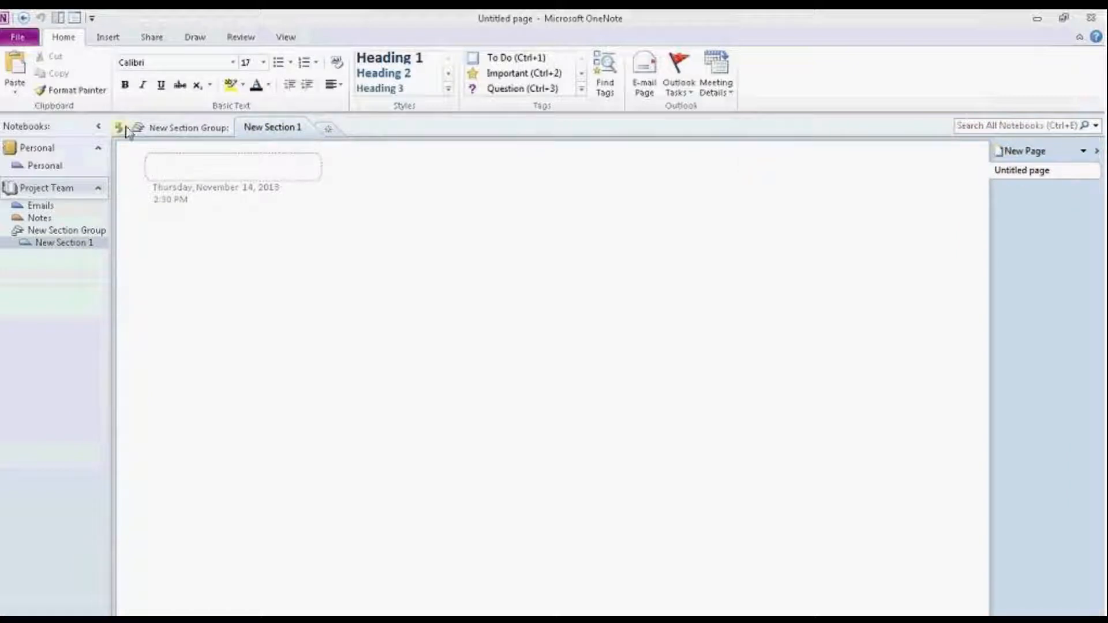
pyautogui.click(120, 128)
pyautogui.click(277, 127)
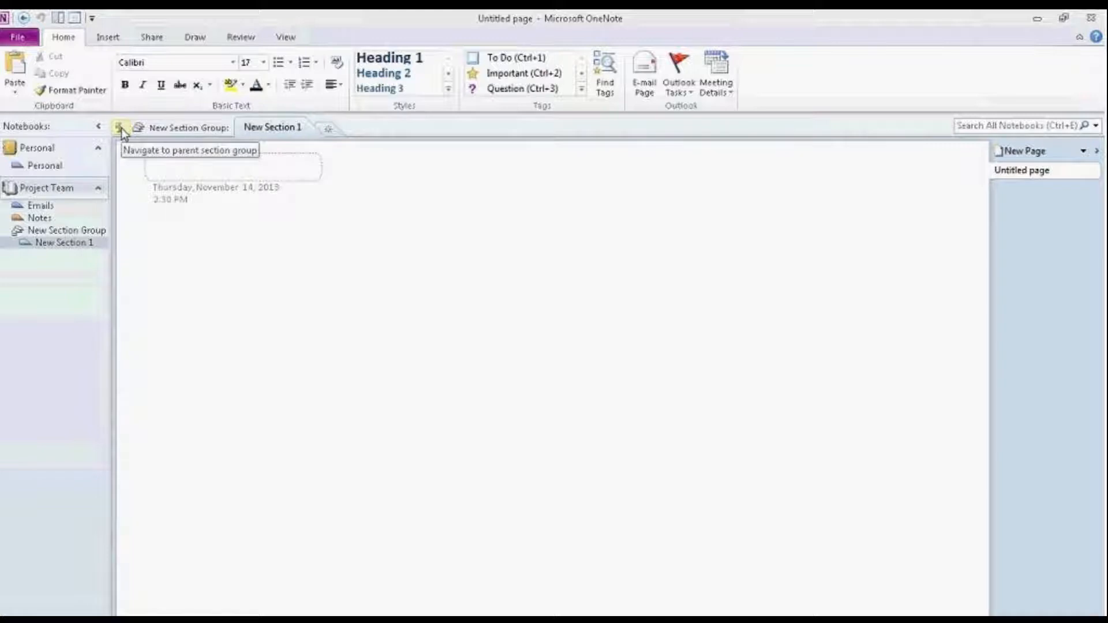
pyautogui.click(122, 128)
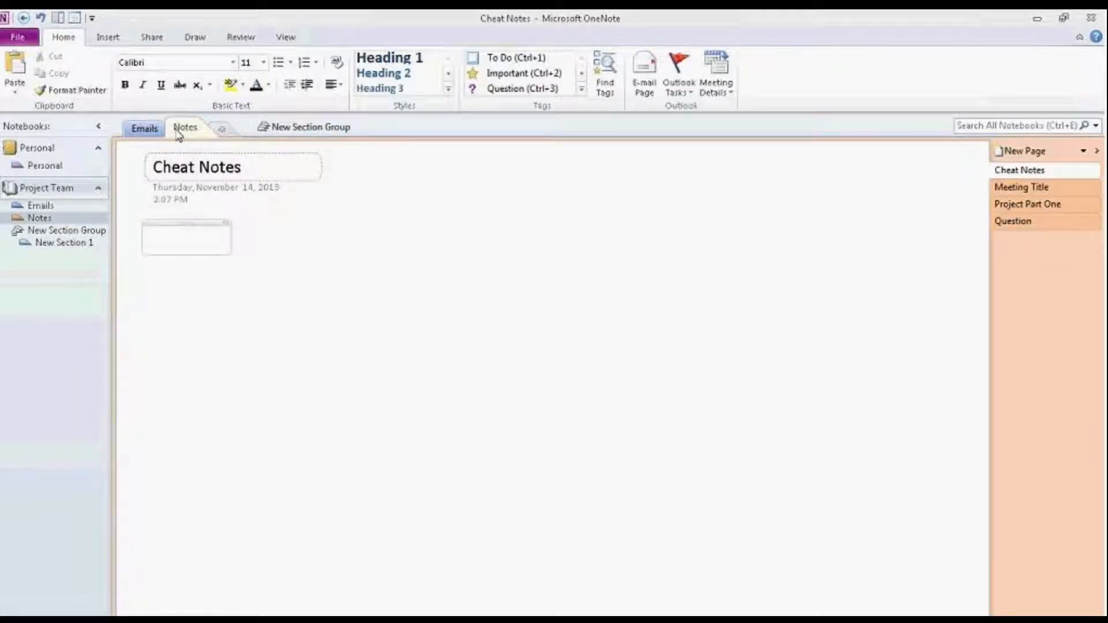
pyautogui.moveTo(180, 130); pyautogui.dragTo(211, 126)
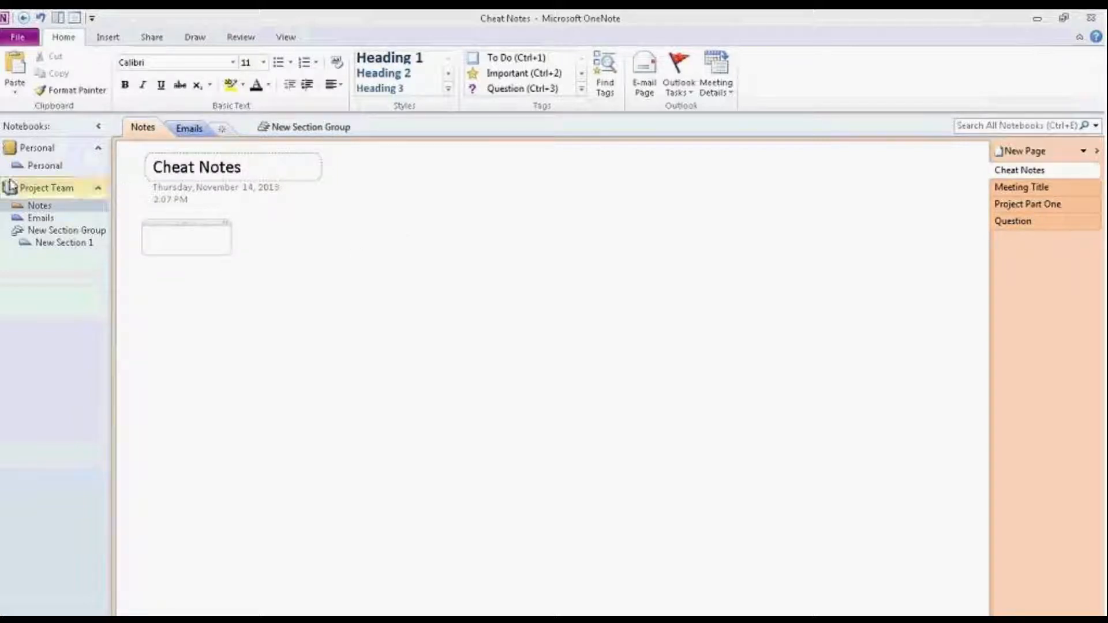
# Step: Check the Project Team Notebook Recycle Bin, return to Notes, and bring up the Notes section menu
pyautogui.rightClick(46, 209)
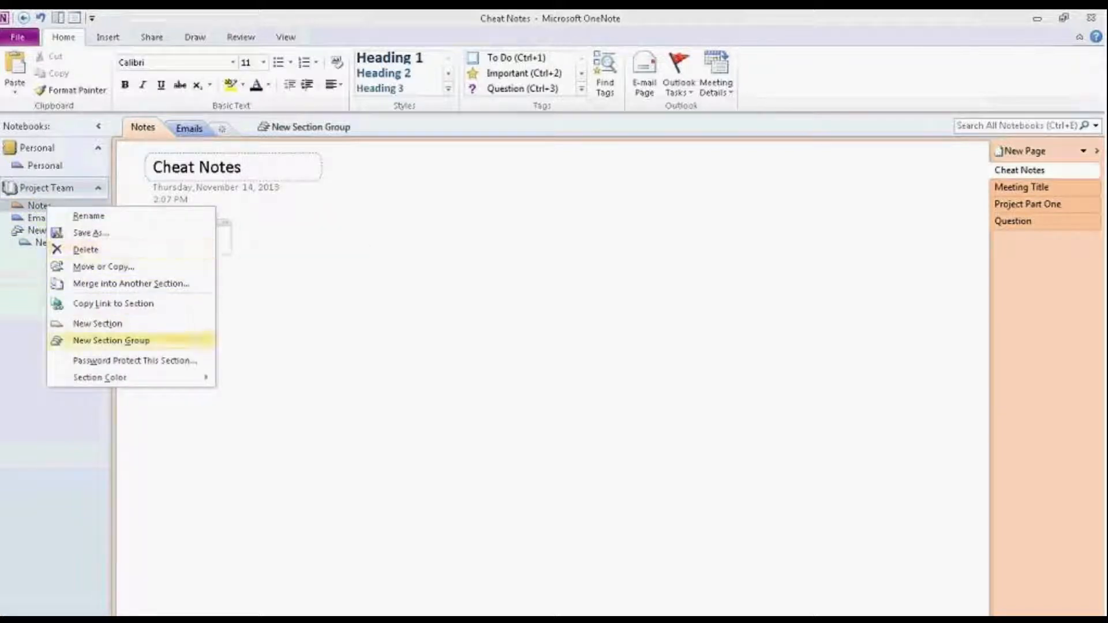
pyautogui.rightClick(38, 191)
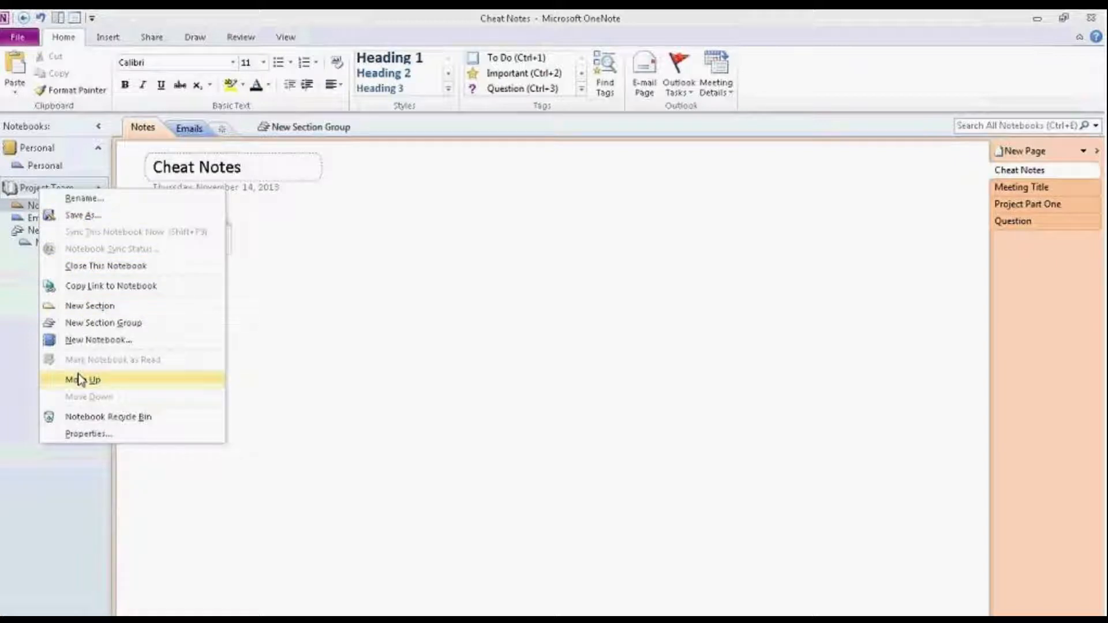
pyautogui.click(90, 421)
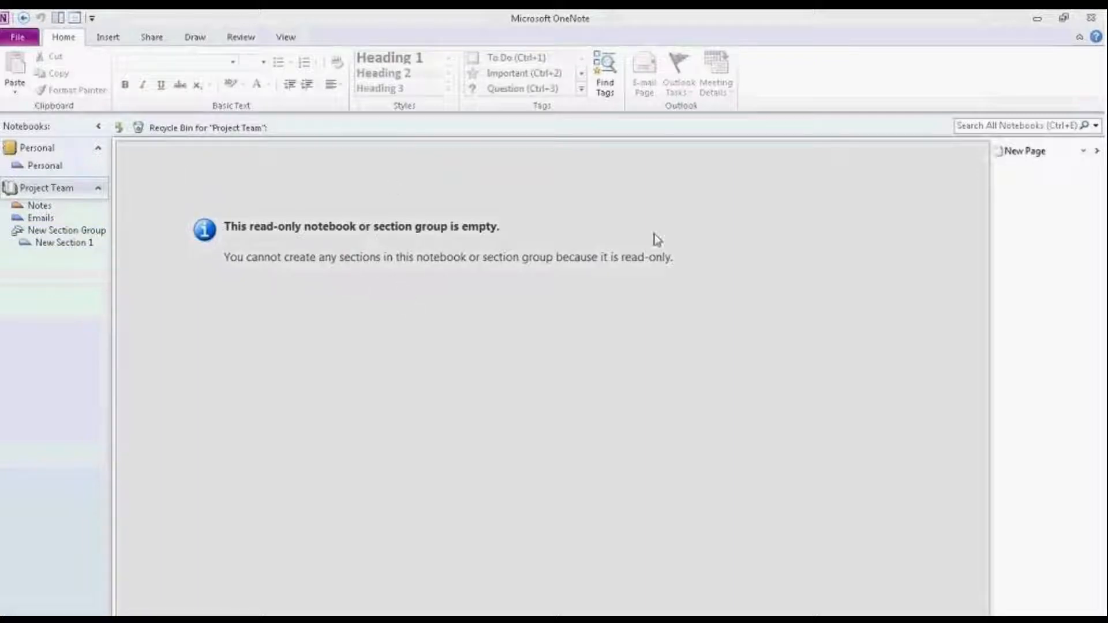
pyautogui.click(58, 207)
pyautogui.rightClick(59, 191)
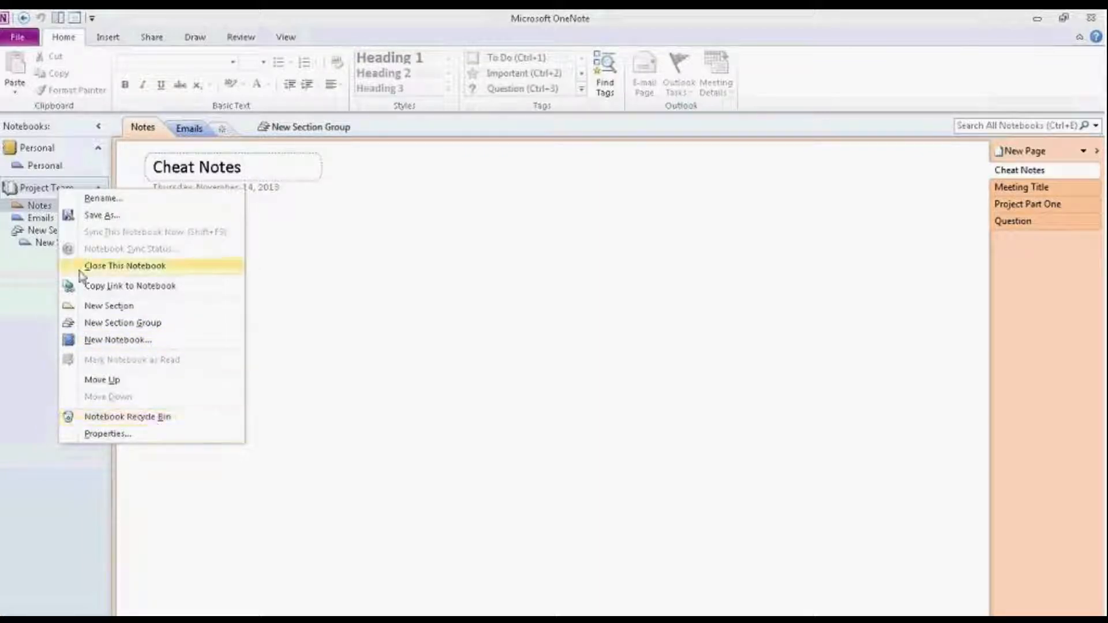
pyautogui.click(40, 212)
pyautogui.rightClick(40, 209)
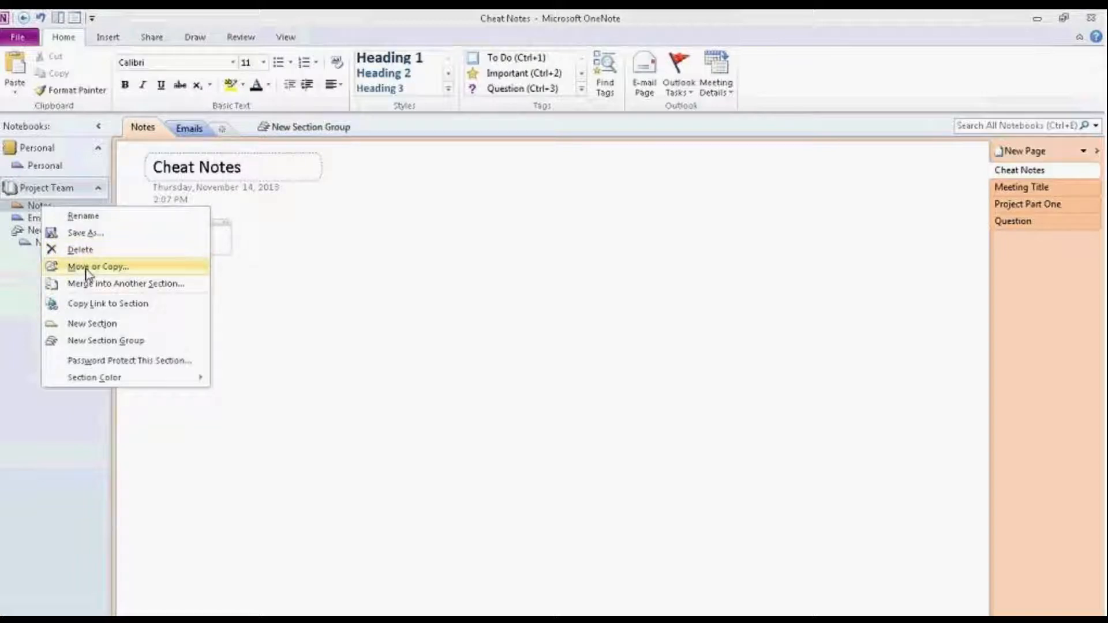
pyautogui.click(113, 360)
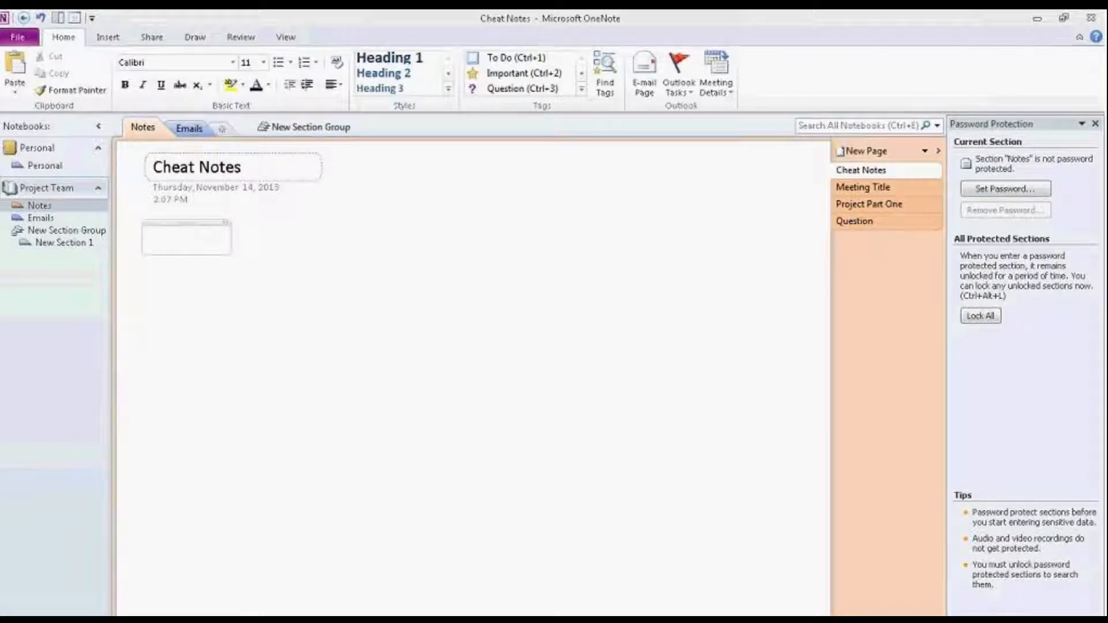
pyautogui.click(1096, 124)
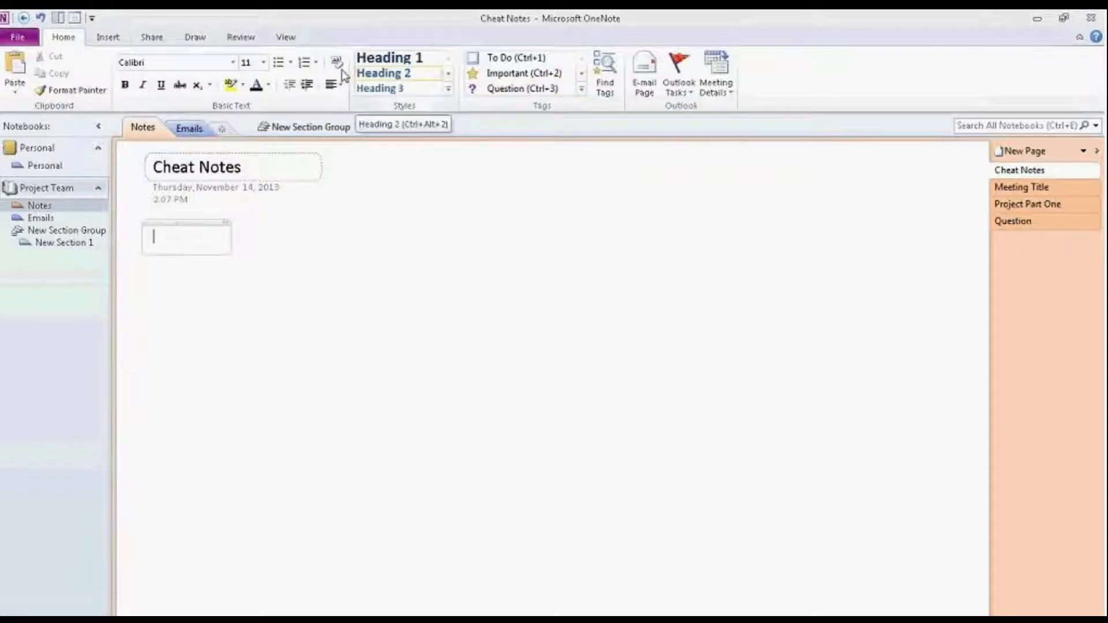
pyautogui.click(105, 39)
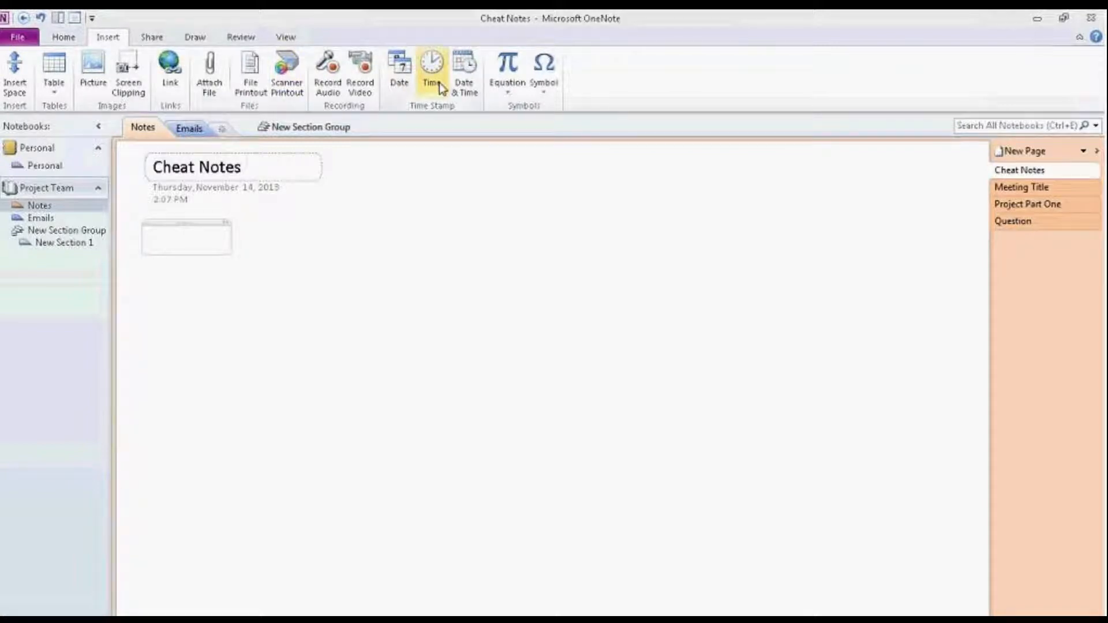
# Step: Look over the Share ribbon and its Notebook Recycle Bin dropdown, then show the Draw ribbon
pyautogui.click(153, 38)
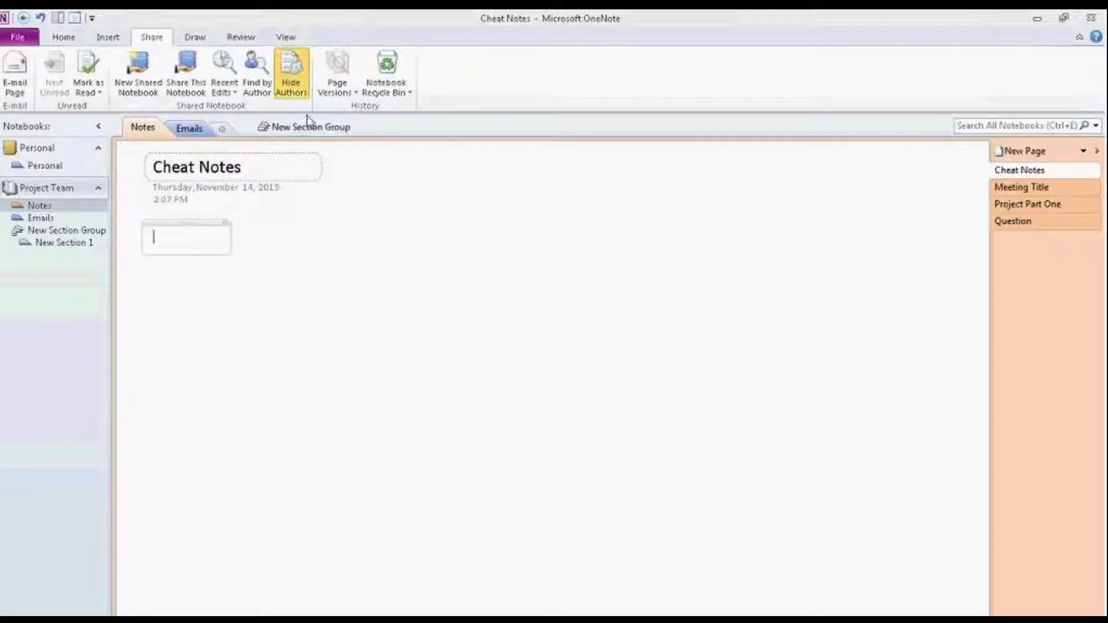
pyautogui.click(409, 93)
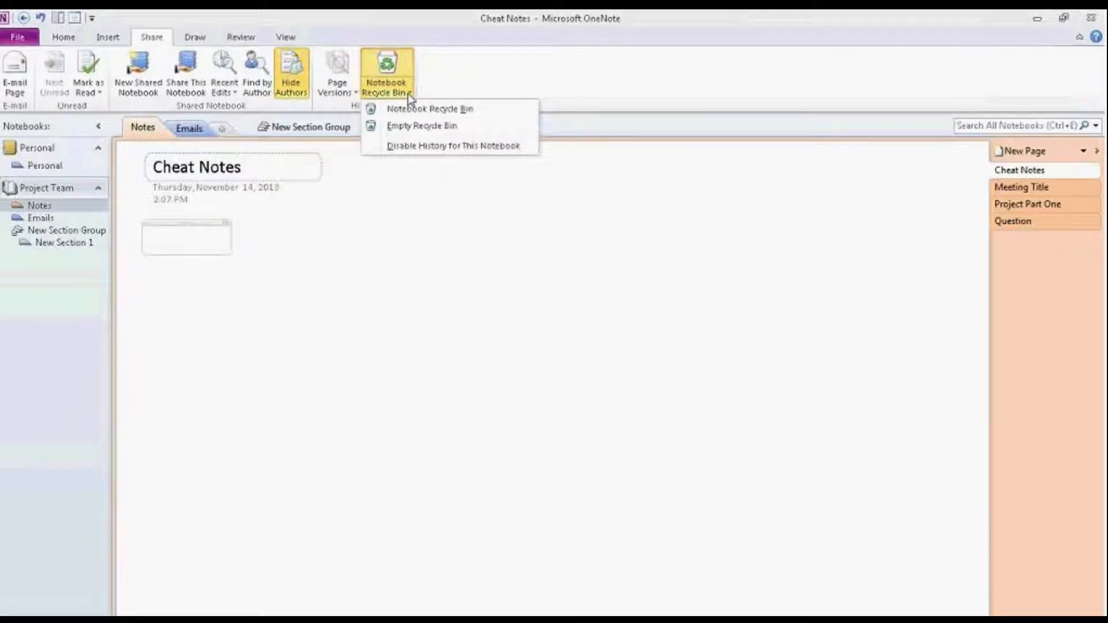
pyautogui.click(407, 93)
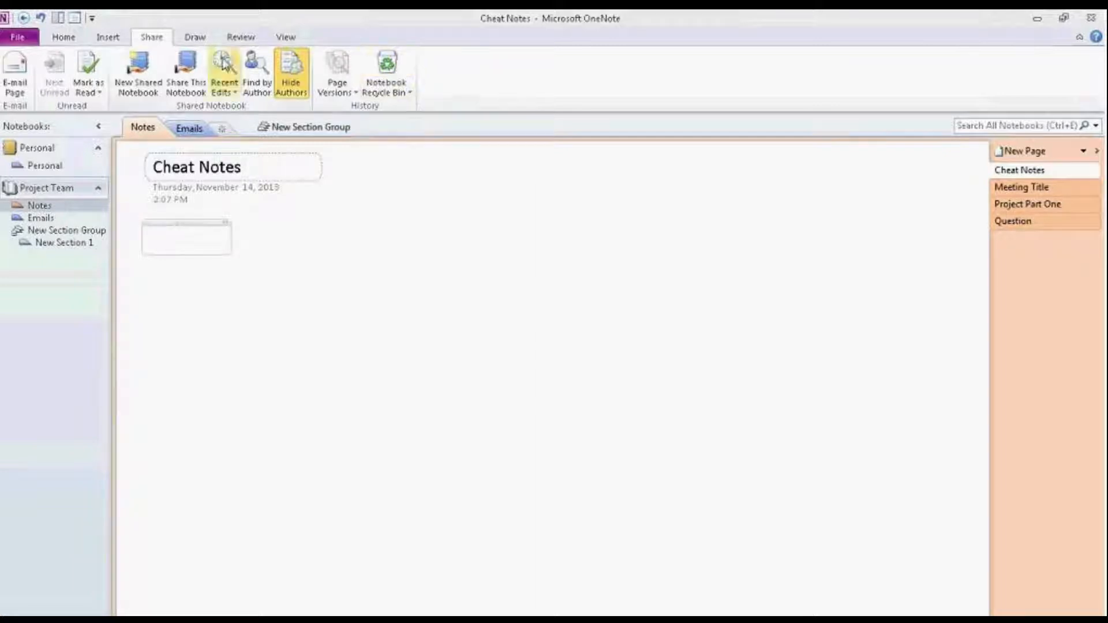
pyautogui.click(195, 40)
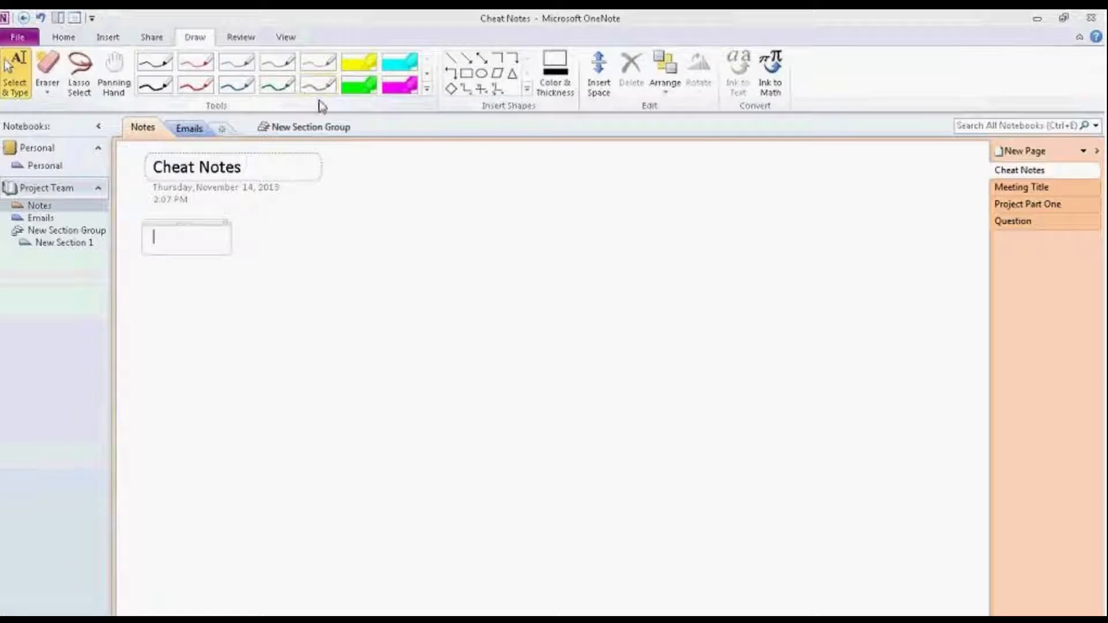
# Step: Change the Mini Translator language from Arabic to French (France) via Review > Translate
pyautogui.click(242, 40)
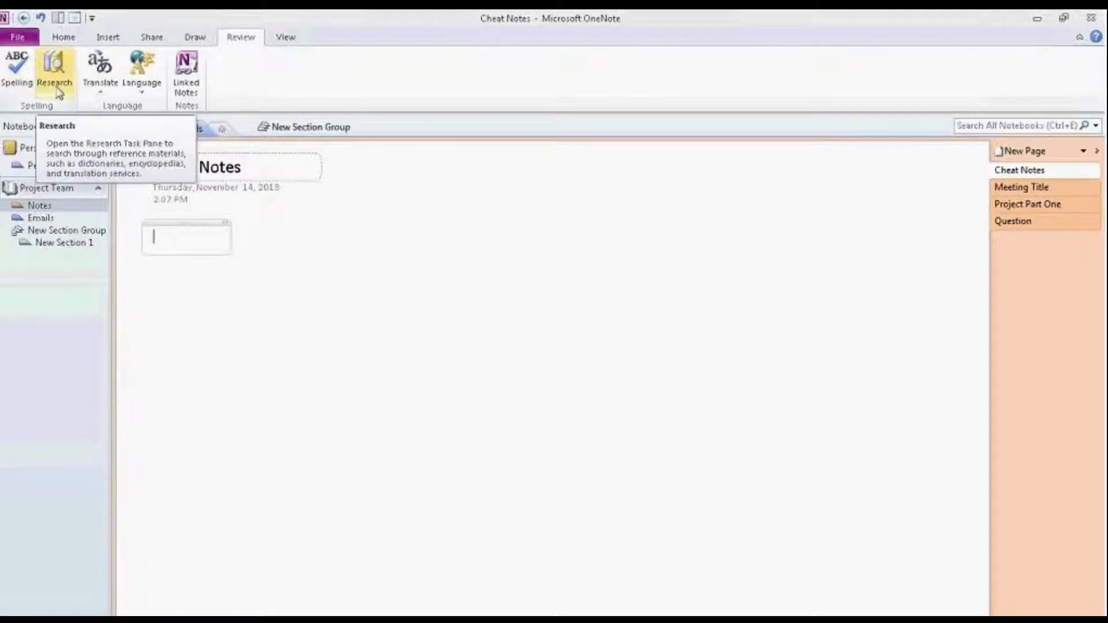
pyautogui.click(93, 91)
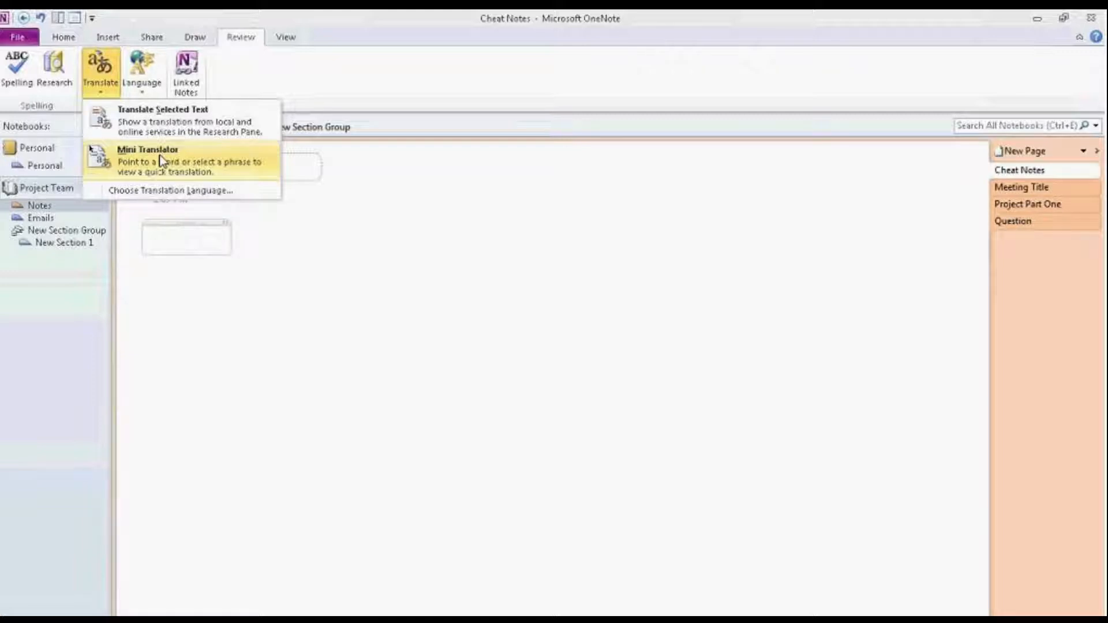
pyautogui.click(158, 193)
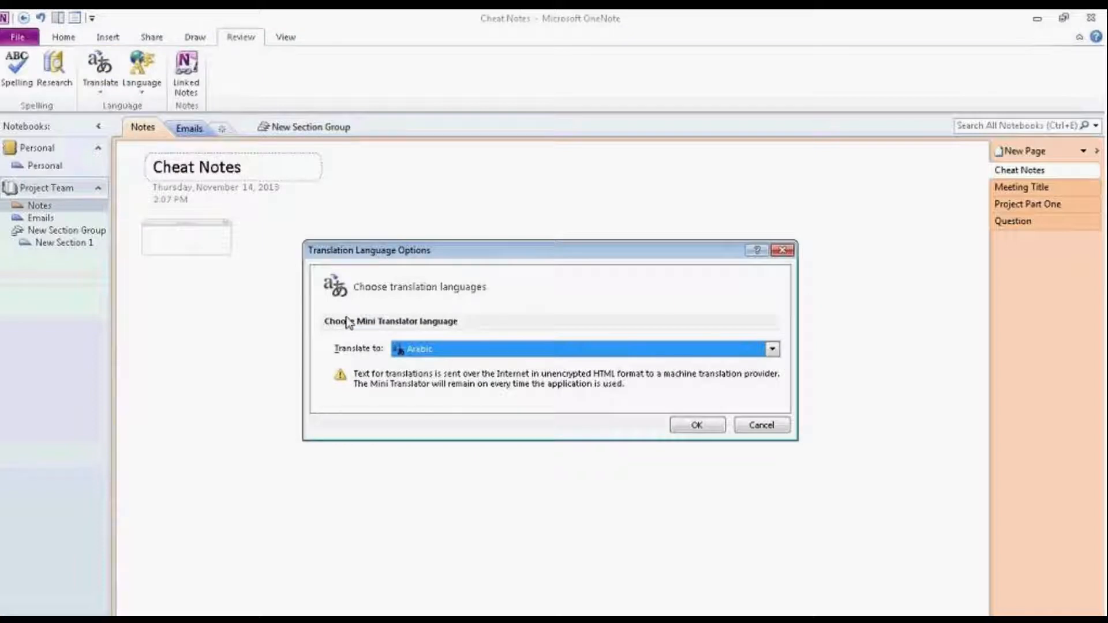
pyautogui.click(416, 350)
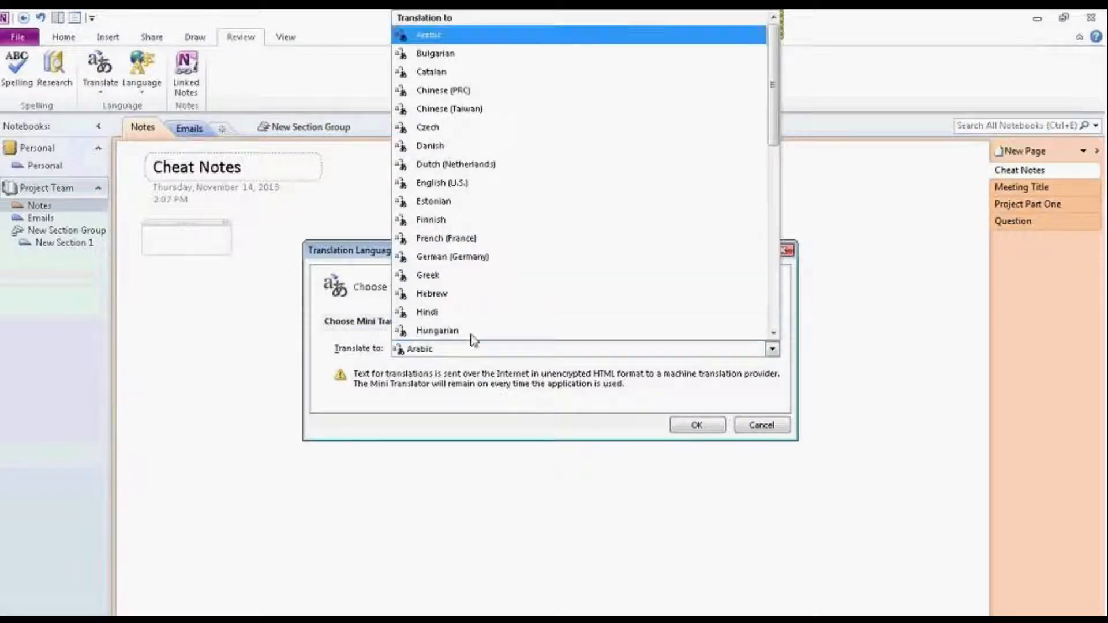
pyautogui.click(460, 239)
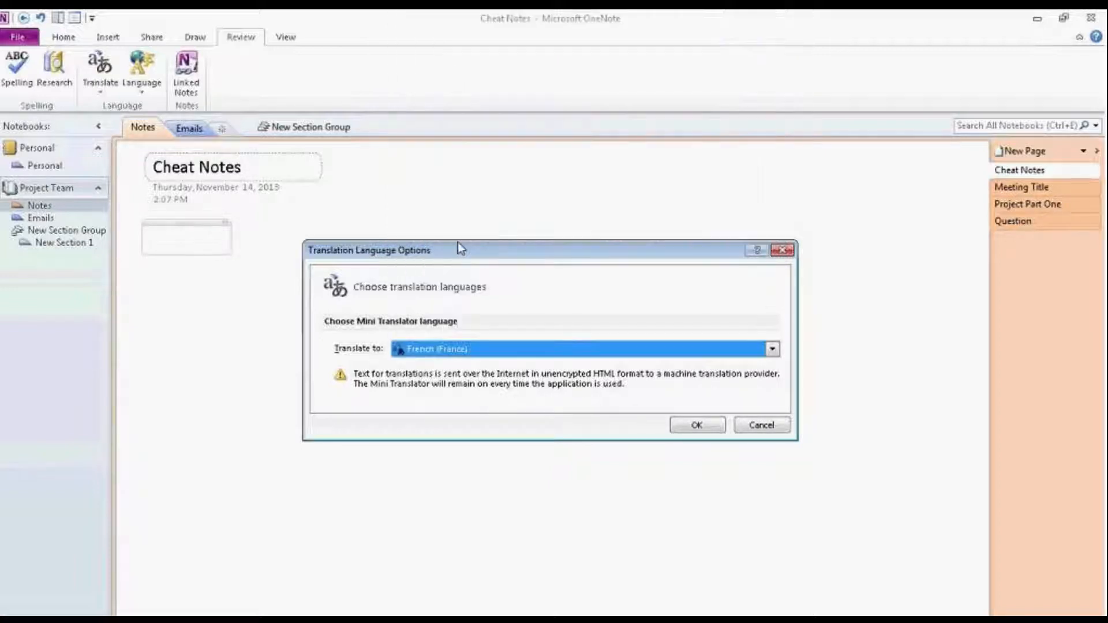
pyautogui.click(697, 424)
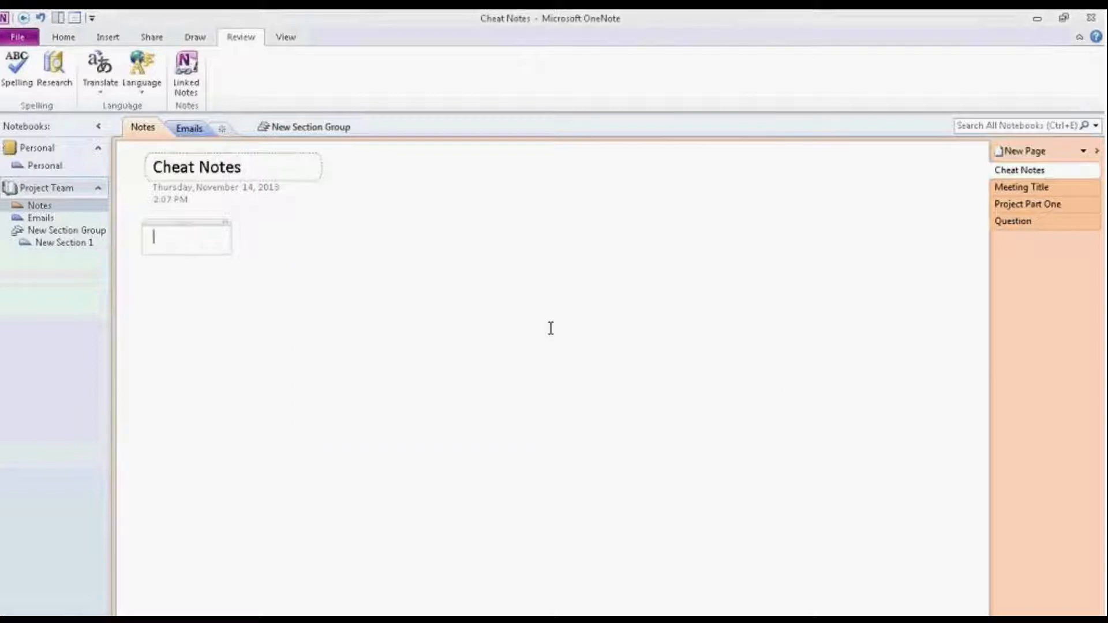
# Step: Turn on the Mini Translator and type hello into the Cheat Notes note container
pyautogui.click(108, 70)
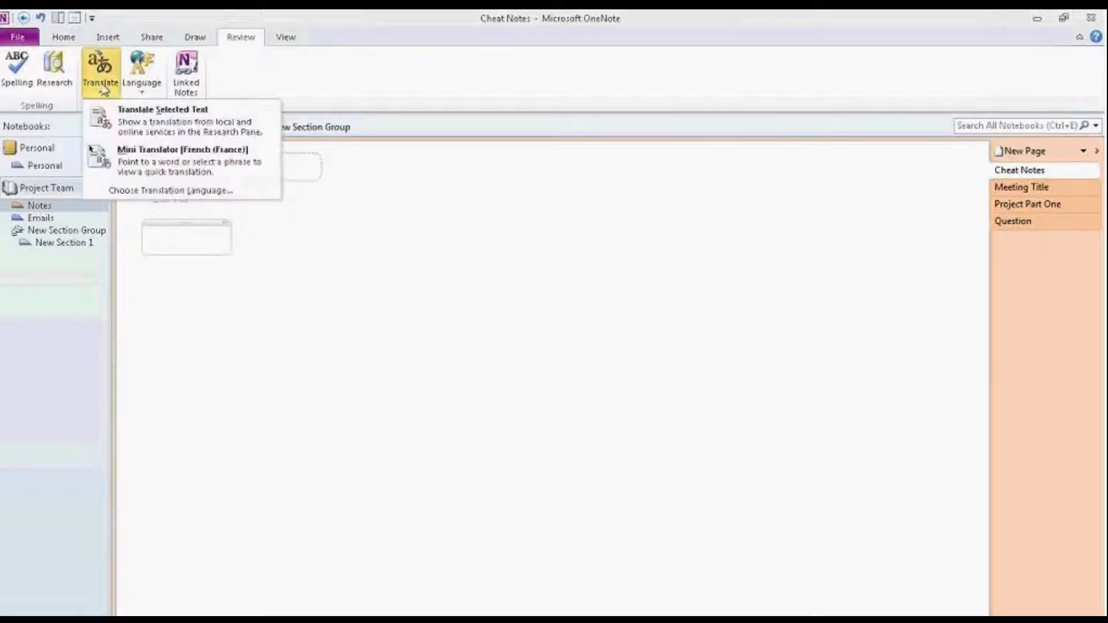
pyautogui.click(400, 269)
pyautogui.press('Return')
pyautogui.write('hello')
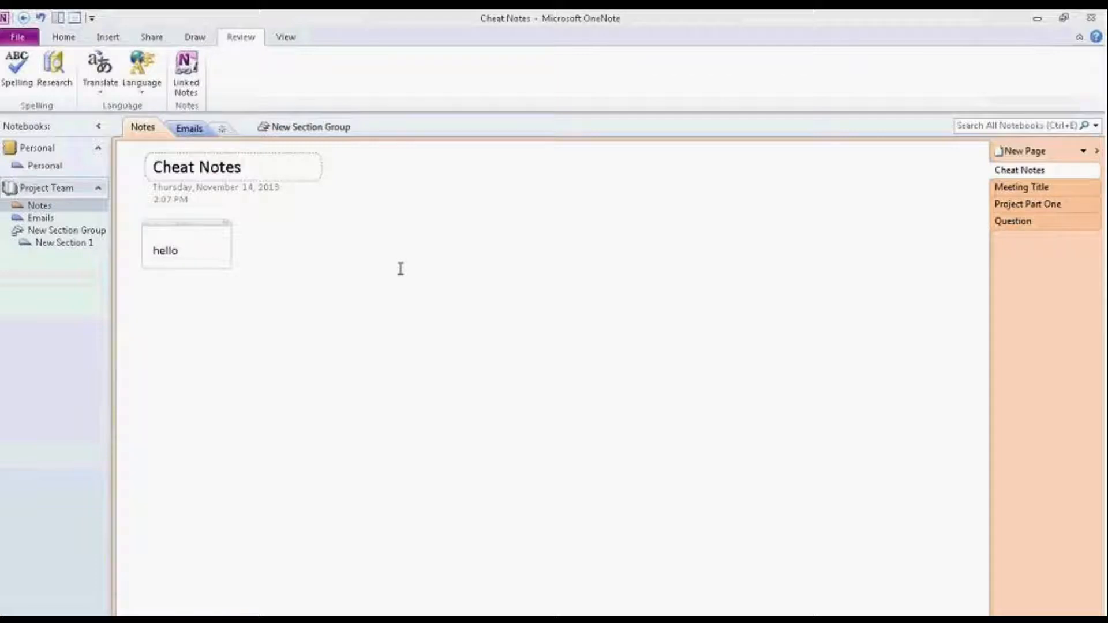
pyautogui.click(224, 300)
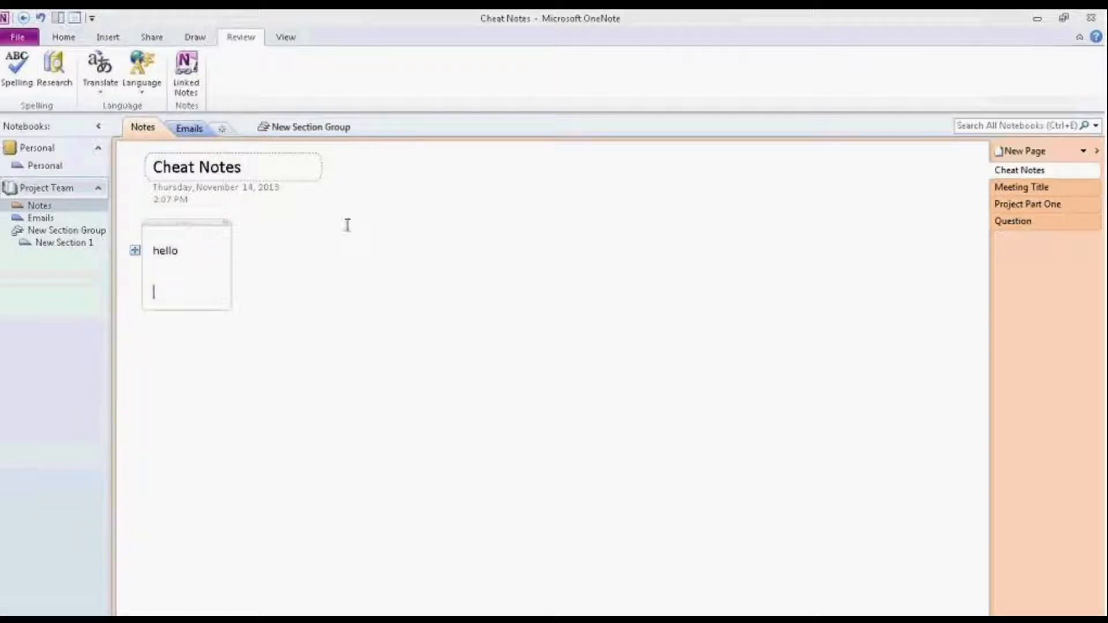
# Step: View hello's French translation, bonjour, in the Bilingual Dictionary and play its pronunciation
pyautogui.moveTo(178, 250)
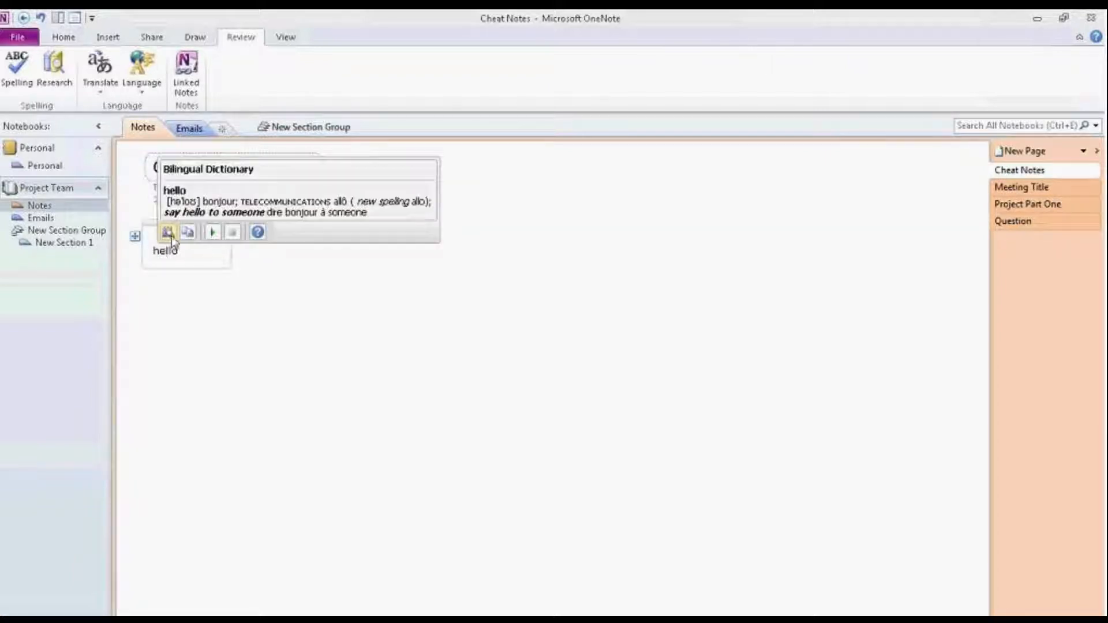
pyautogui.click(213, 234)
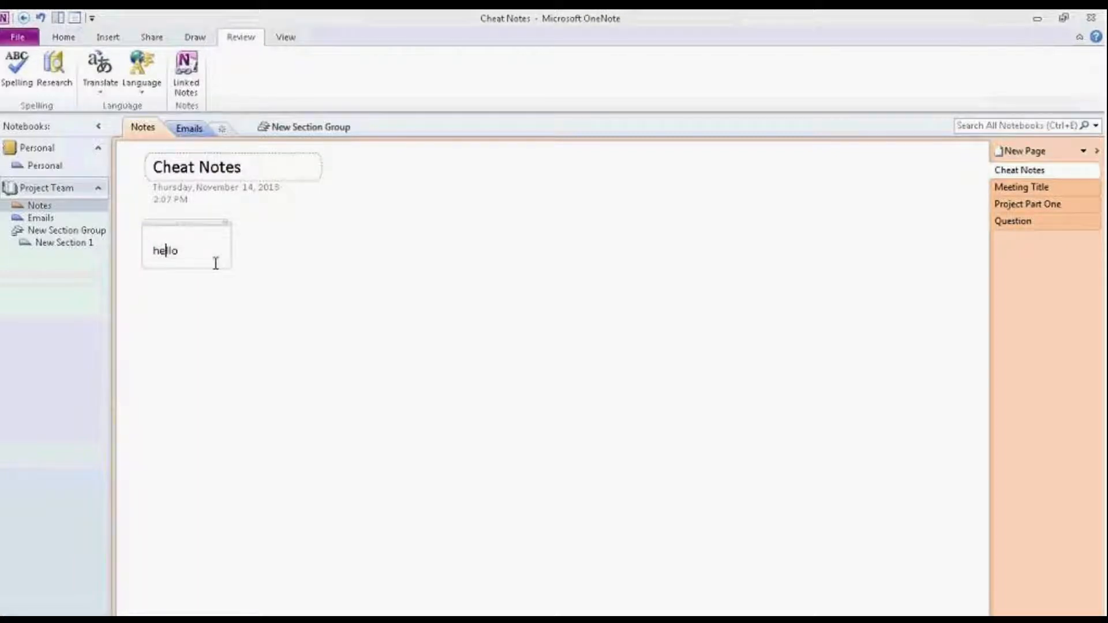
pyautogui.click(211, 255)
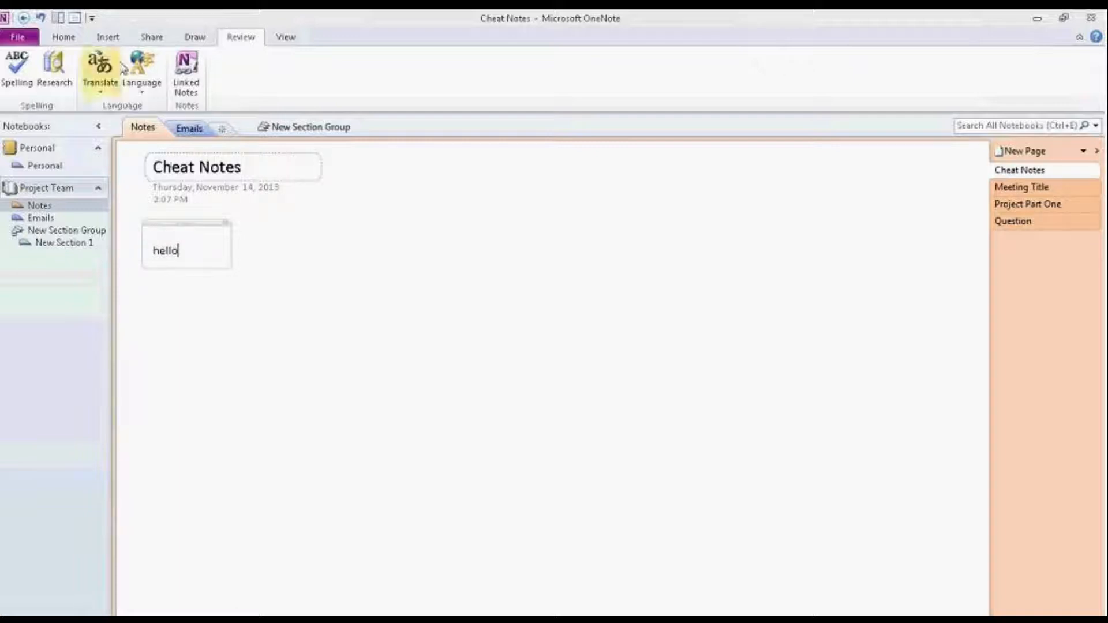
pyautogui.click(104, 92)
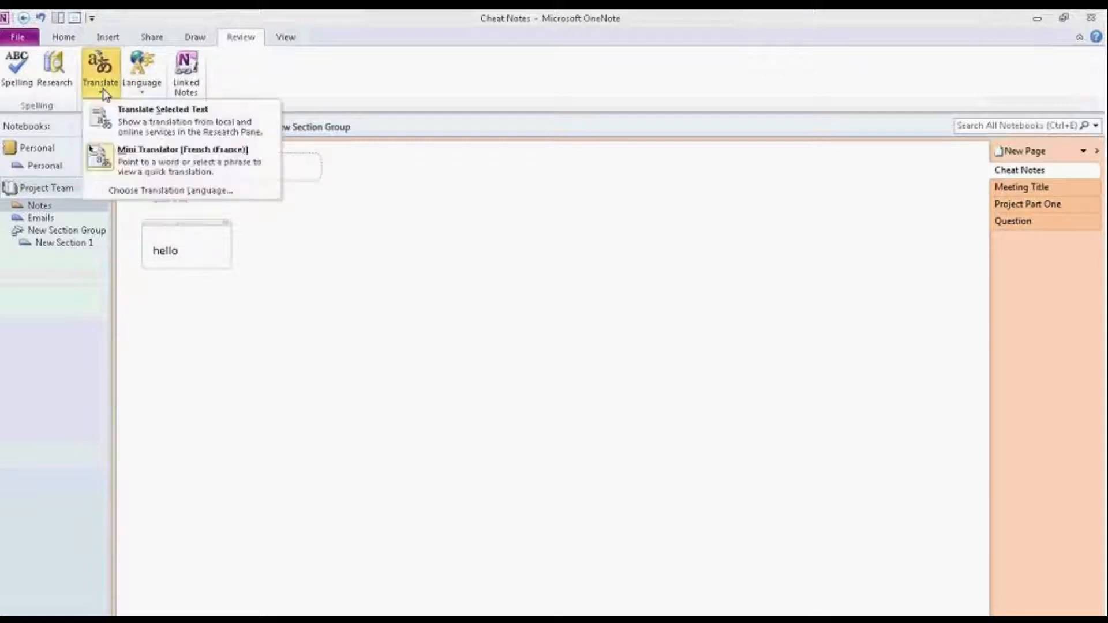
pyautogui.click(121, 153)
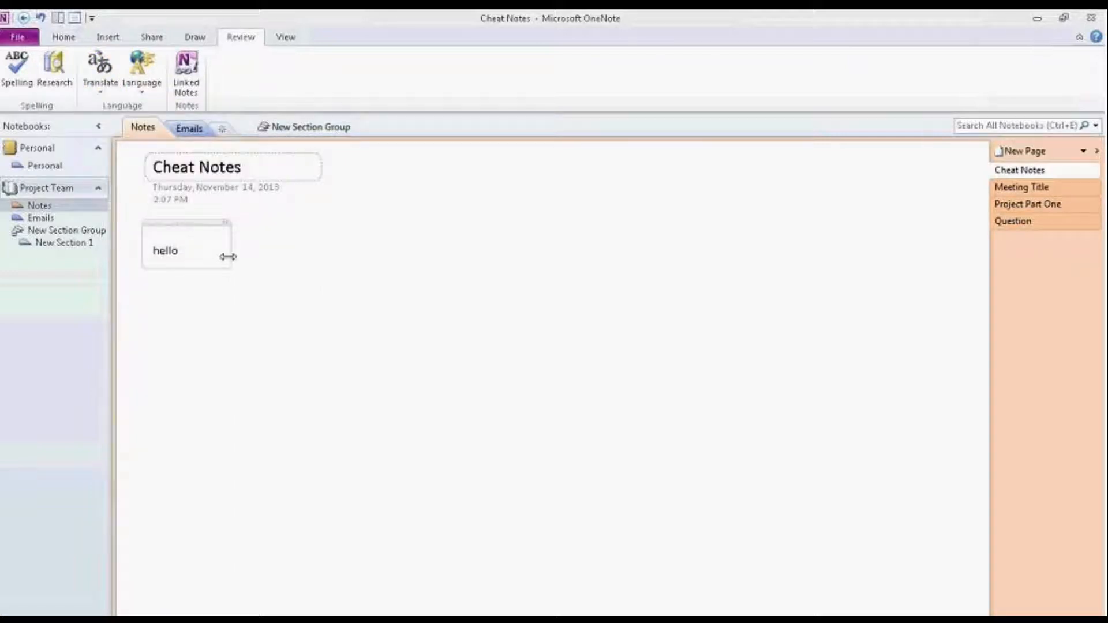
pyautogui.click(99, 87)
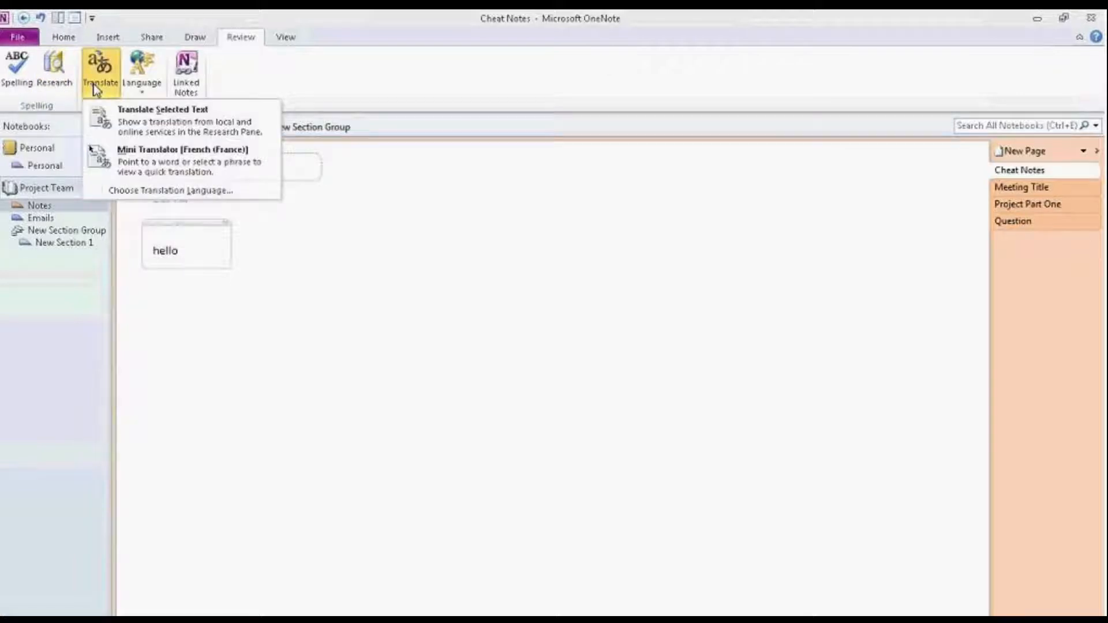
pyautogui.click(119, 110)
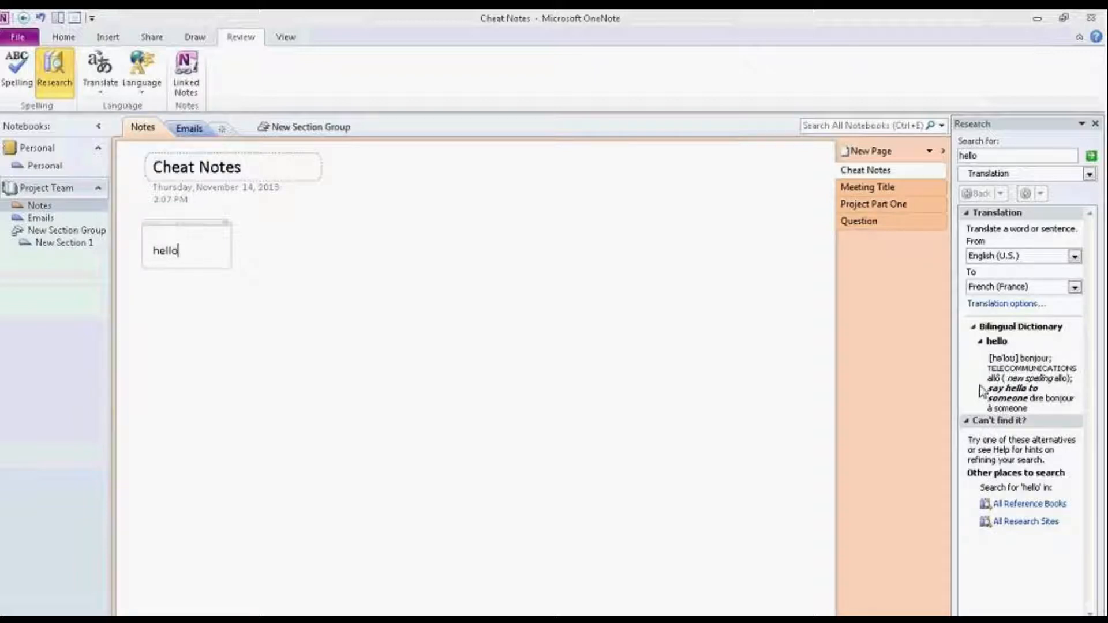
pyautogui.click(1095, 123)
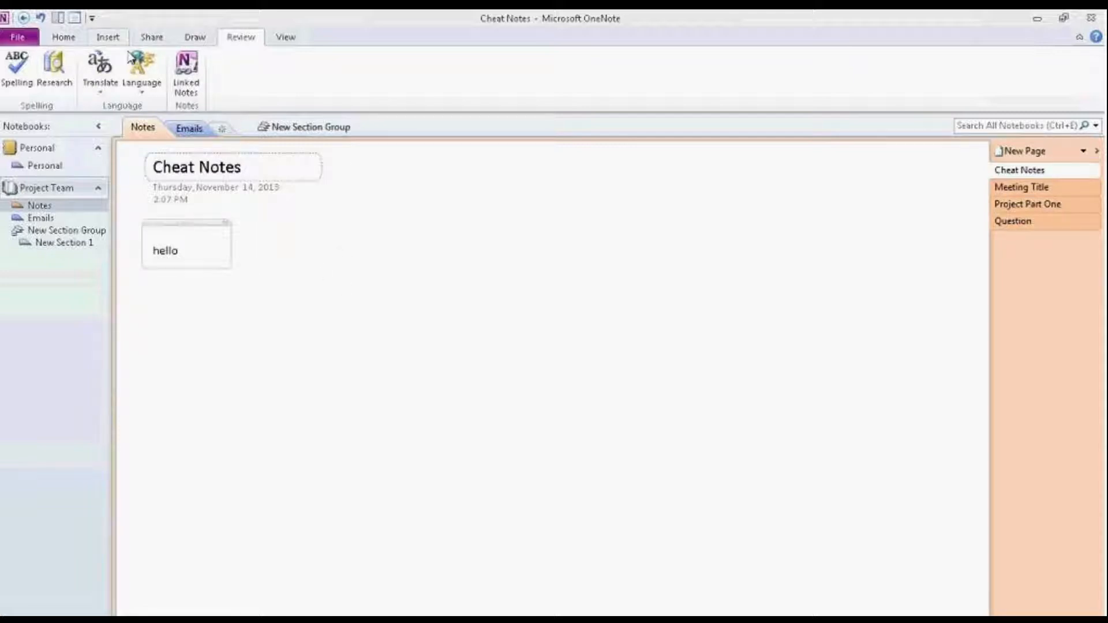
# Step: Start Linked Notes in a docked window targeting the Cheat Notes page, then select hello there
pyautogui.click(185, 87)
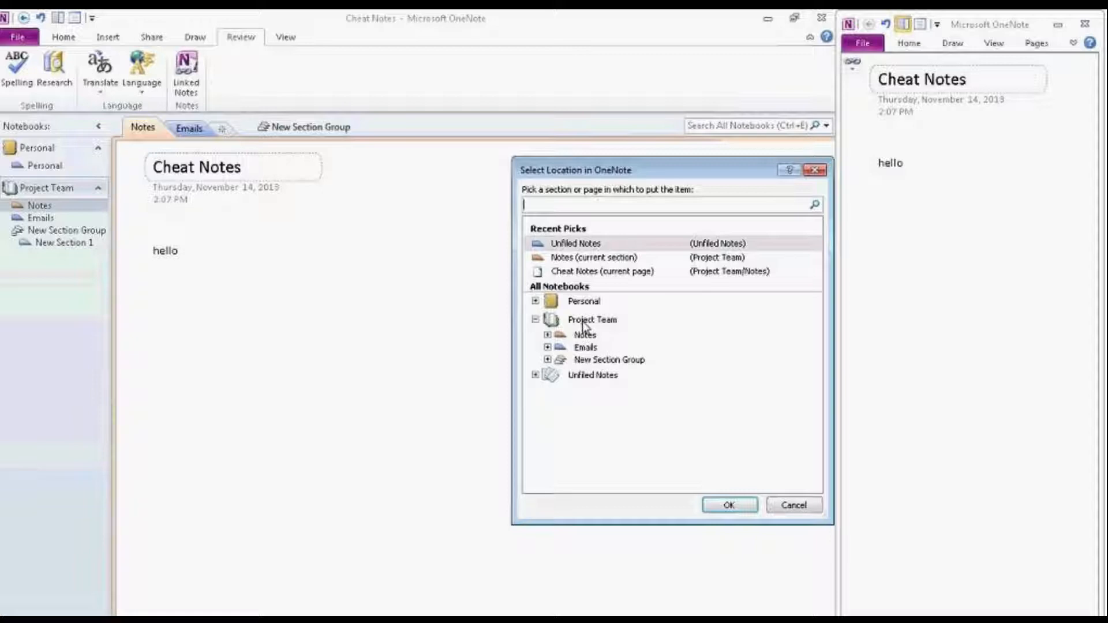
pyautogui.click(547, 335)
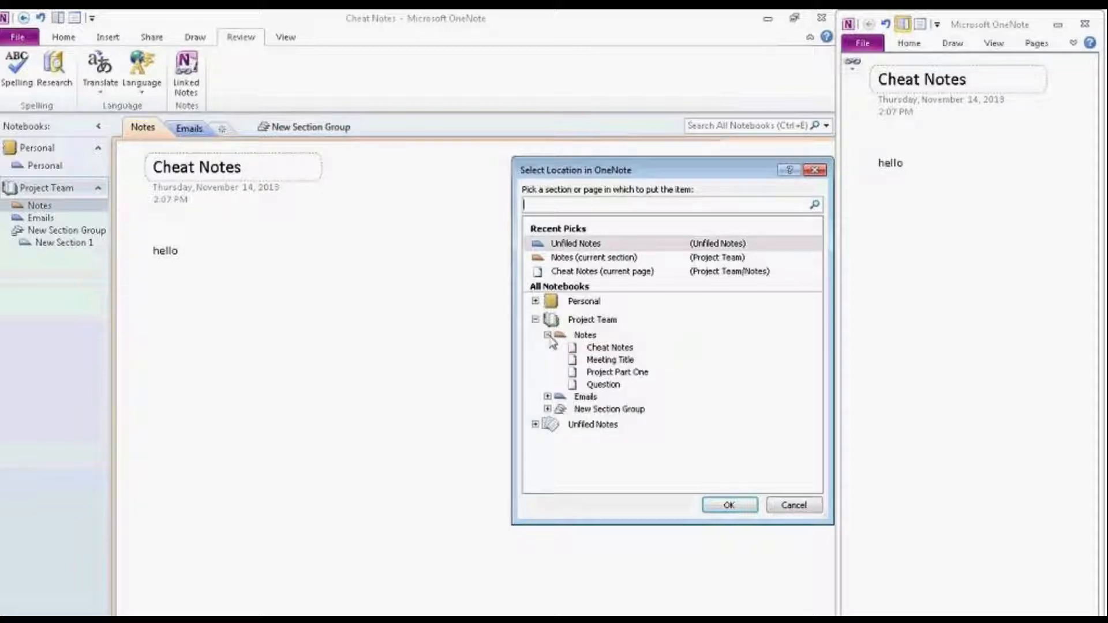
pyautogui.click(577, 347)
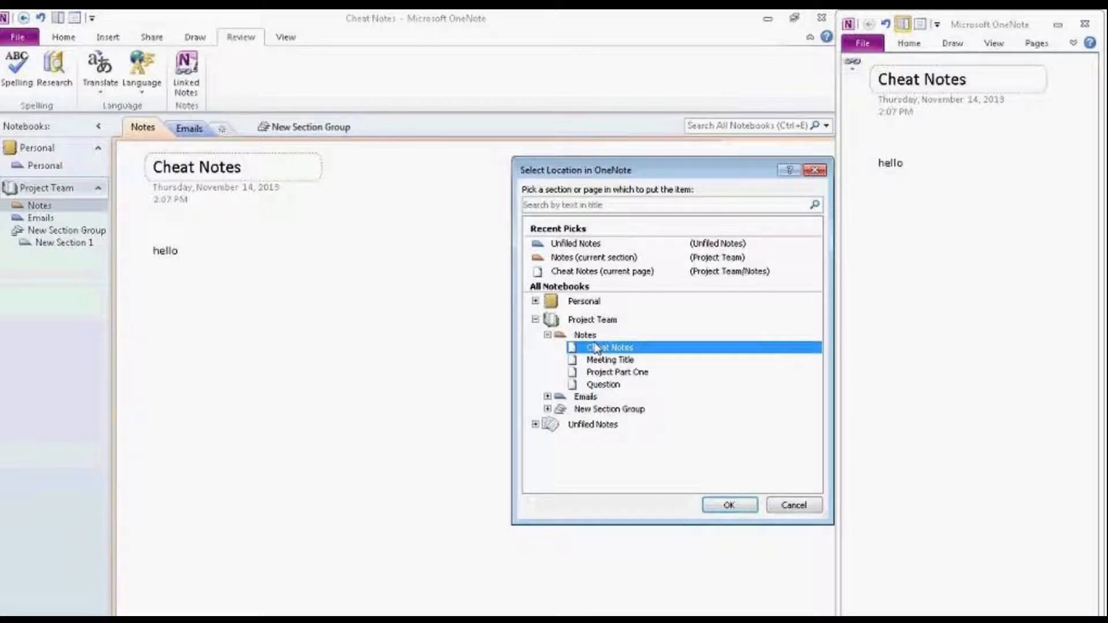
pyautogui.click(729, 506)
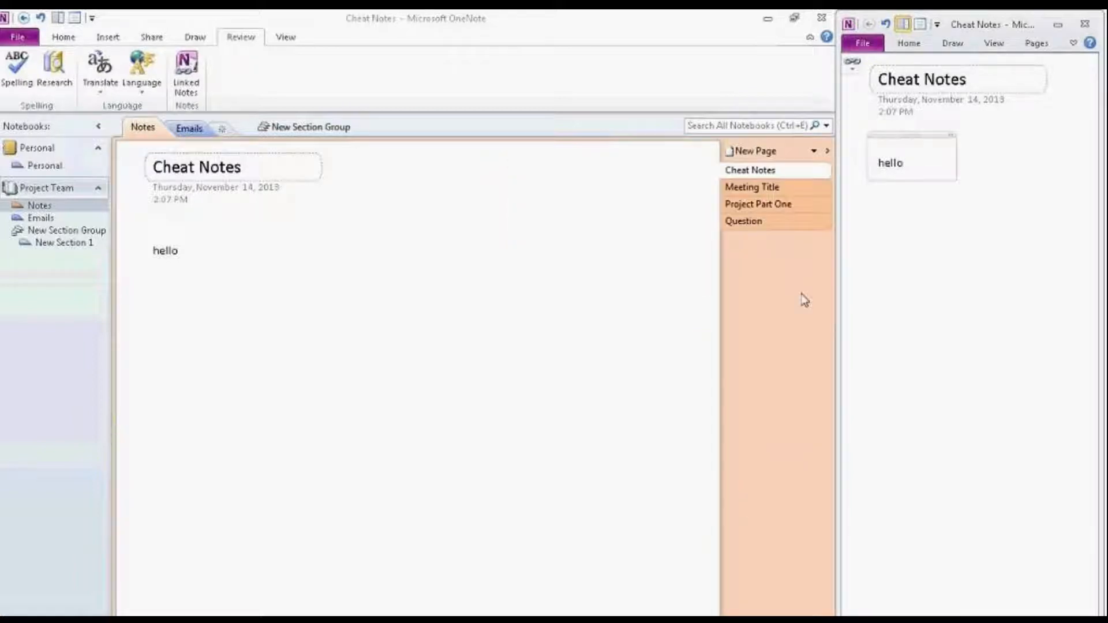
pyautogui.moveTo(883, 161); pyautogui.dragTo(908, 161)
pyautogui.click(356, 199)
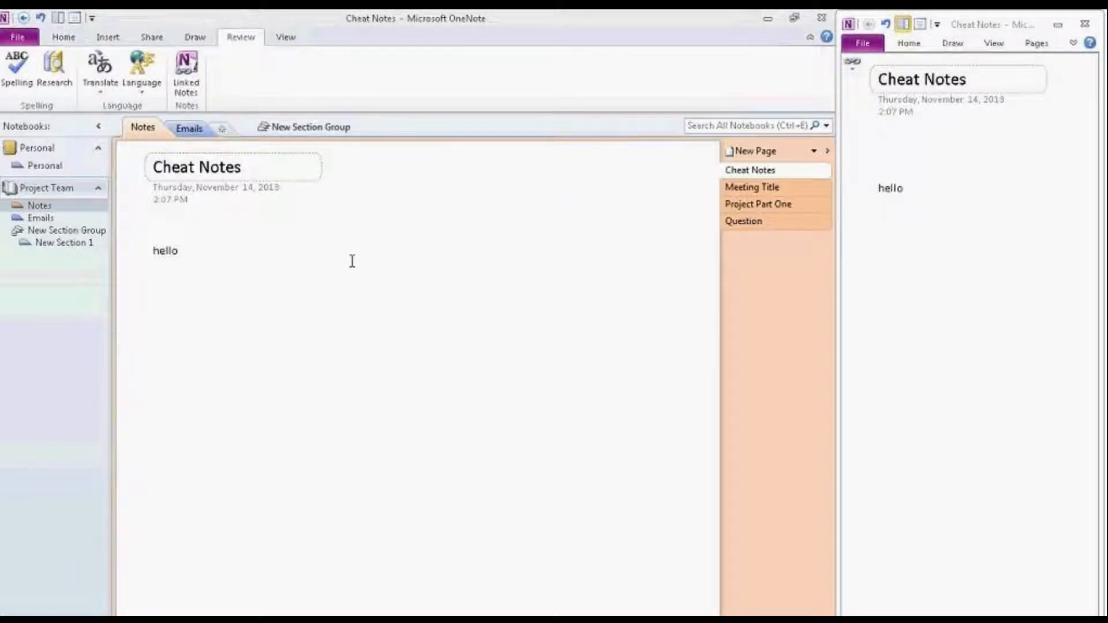
pyautogui.moveTo(905, 189); pyautogui.dragTo(875, 189)
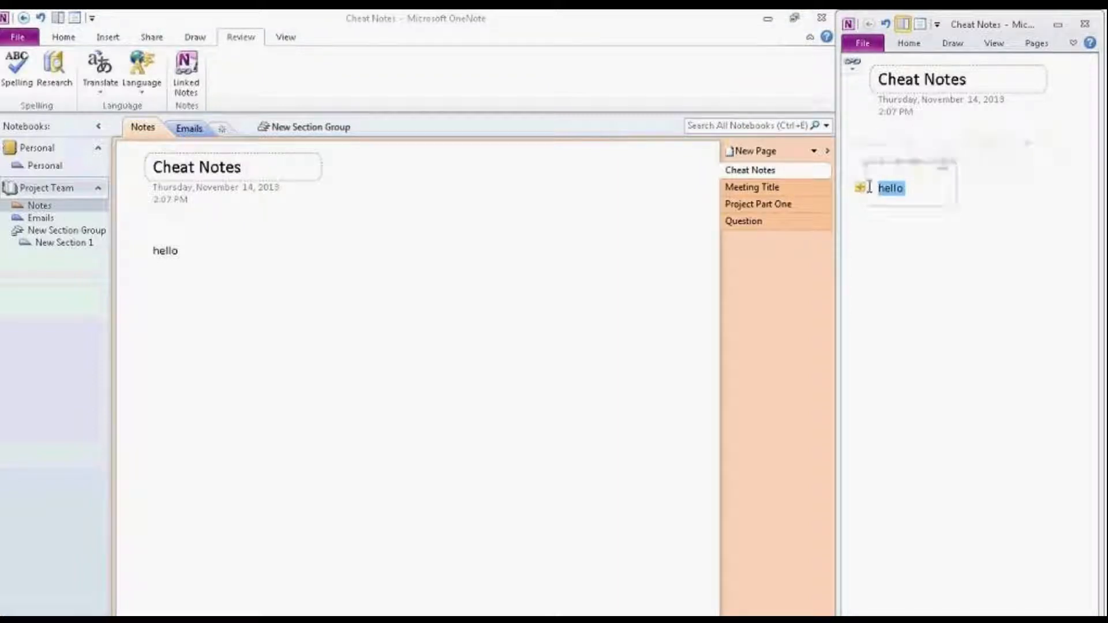
# Step: Launch Word 2010 from the Start menu and type 'this is a test' in a new document
pyautogui.click(15, 619)
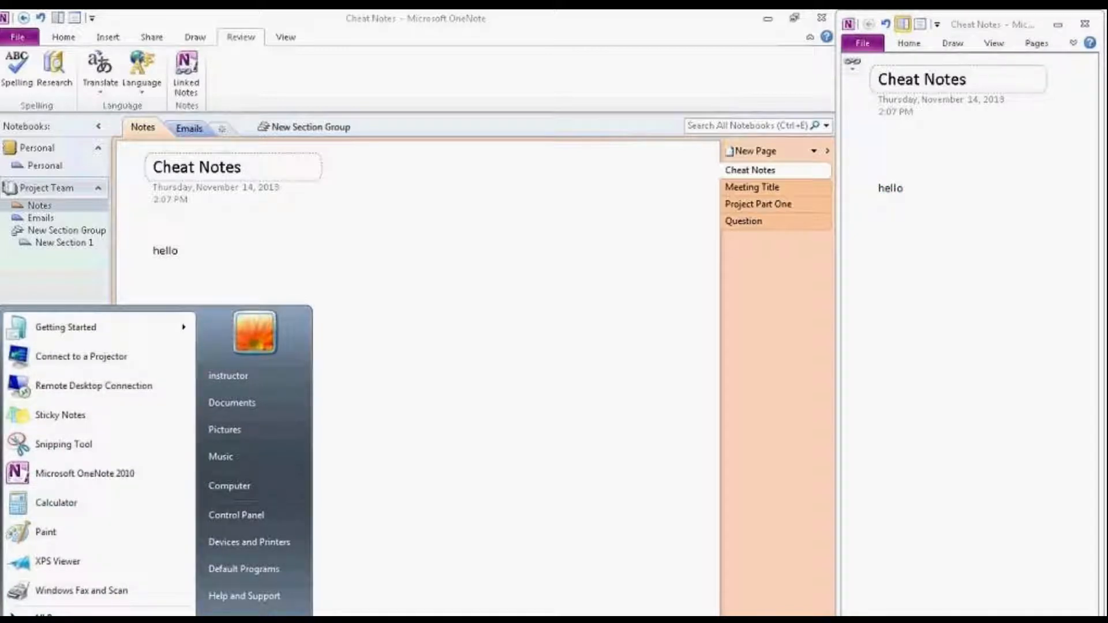
pyautogui.write('word')
pyautogui.press('Return')
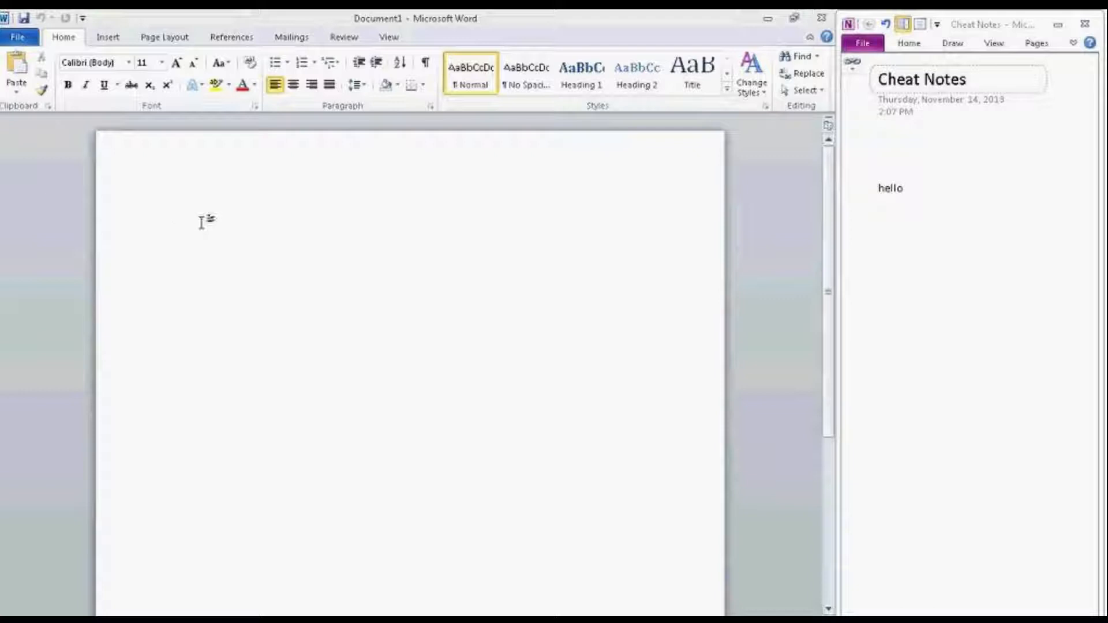
pyautogui.write('this is a test')
# Step: Select the Word sentence, then add a blank line after hello in the docked OneNote note
pyautogui.click(889, 182)
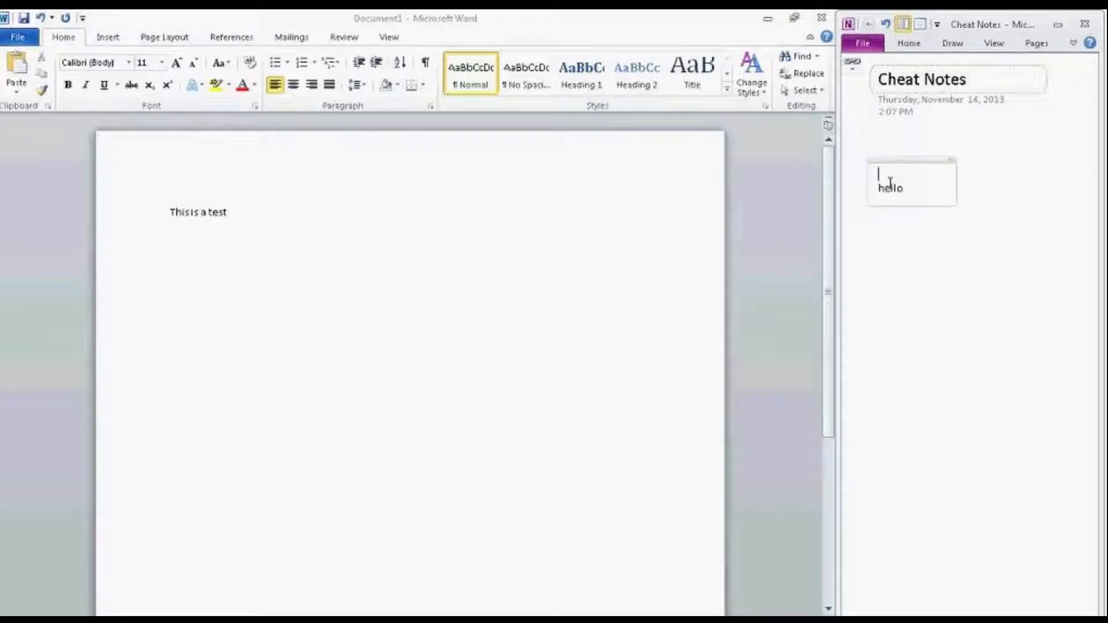
pyautogui.moveTo(163, 208); pyautogui.dragTo(262, 209)
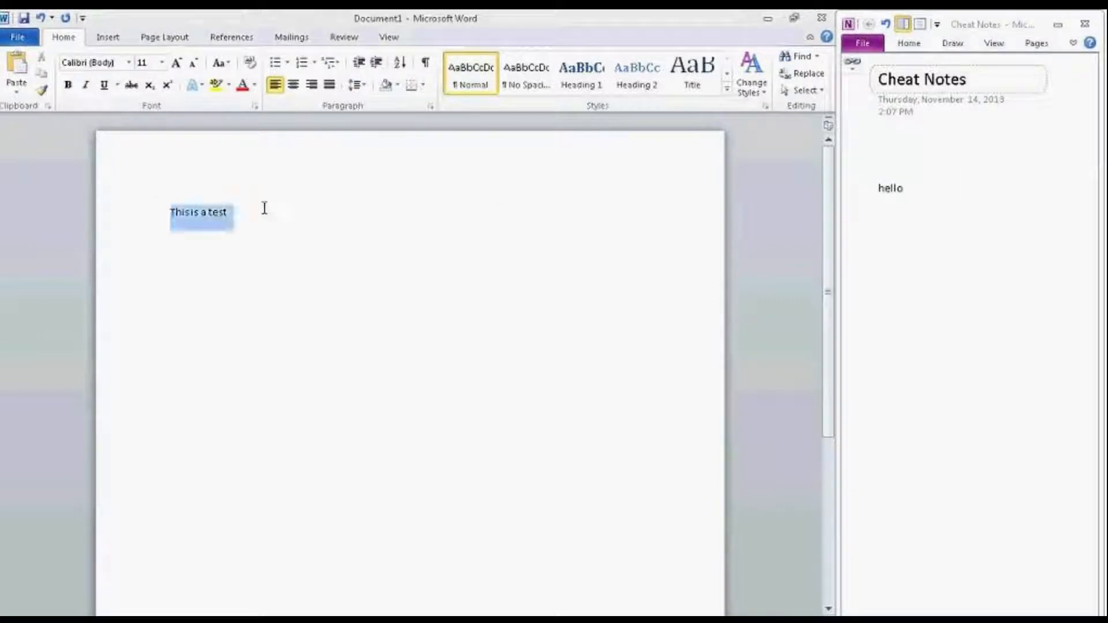
pyautogui.click(866, 182)
pyautogui.doubleClick(889, 187)
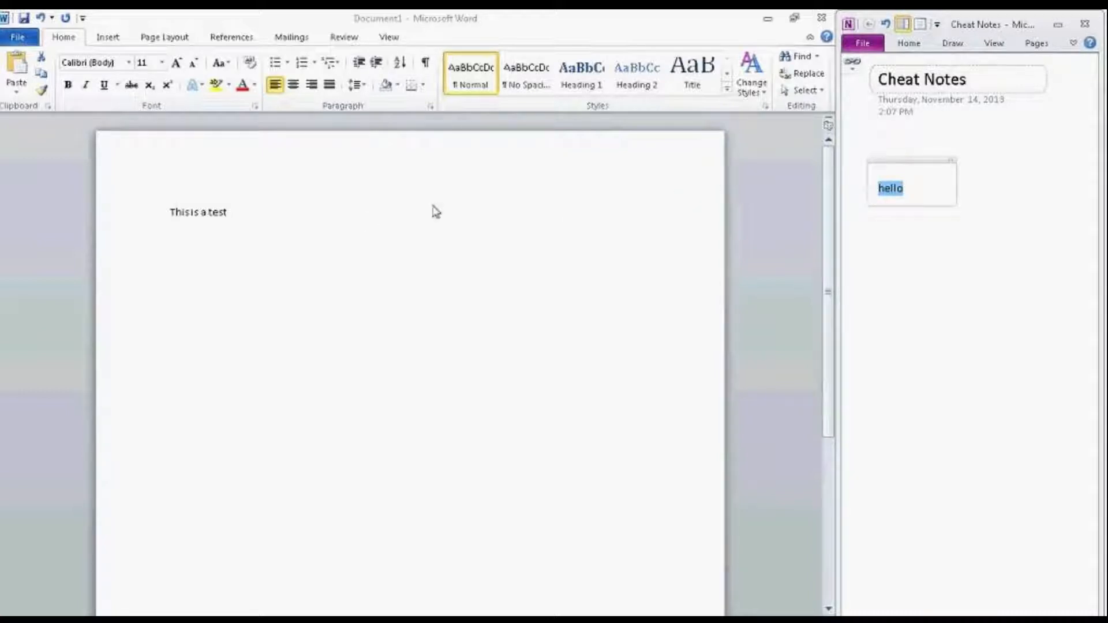
pyautogui.click(893, 196)
pyautogui.press('Return')
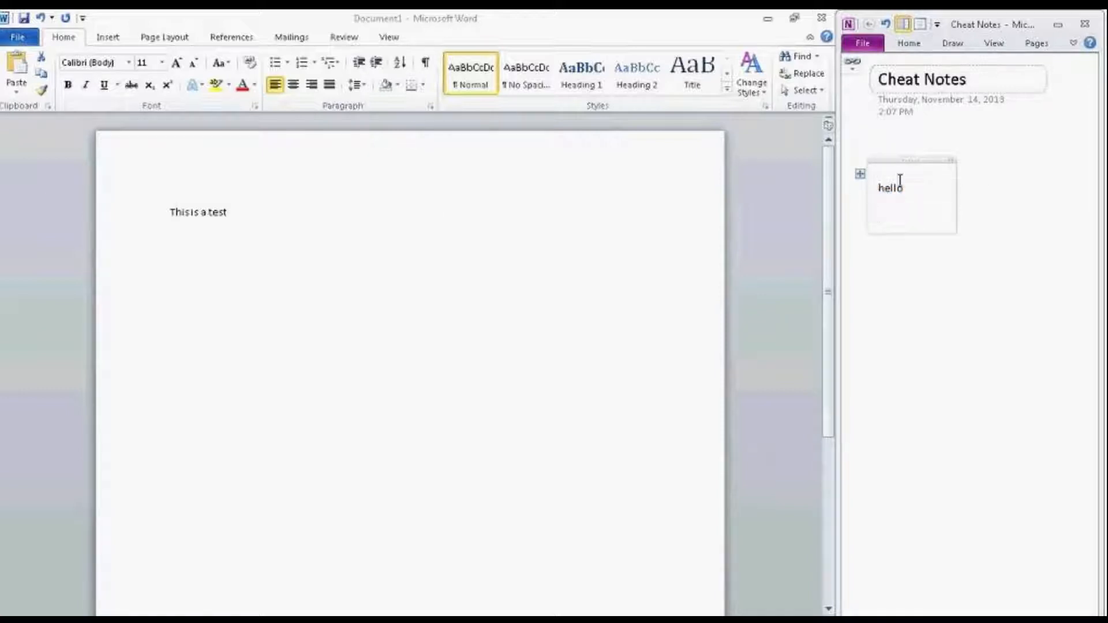
# Step: Stop linked note-taking in the docked Cheat Notes window, then start it again
pyautogui.tripleClick(202, 214)
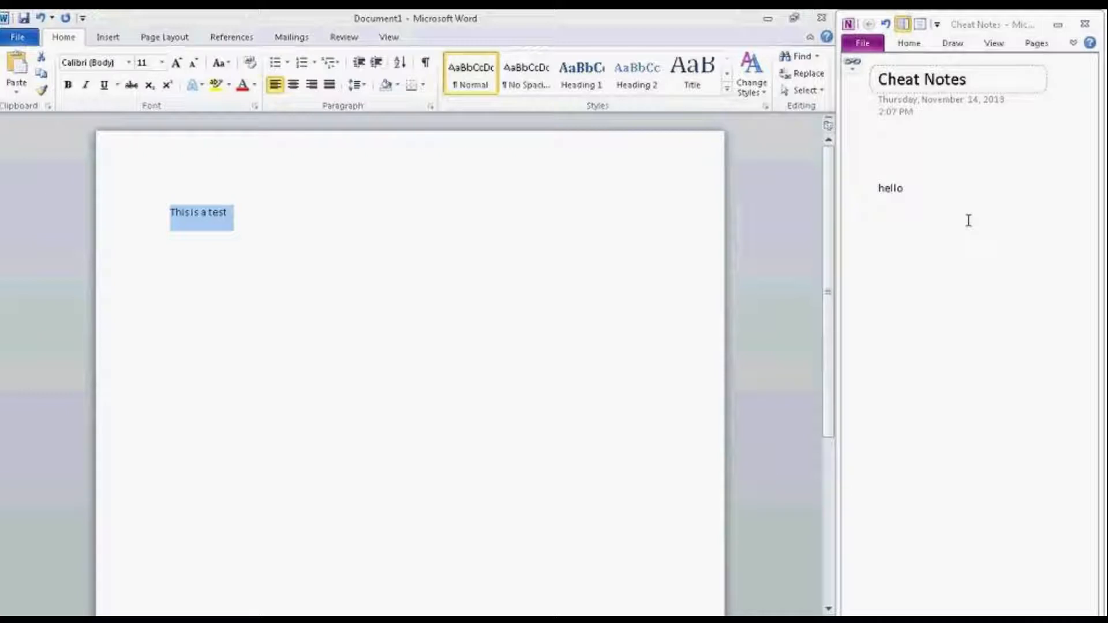
pyautogui.click(897, 187)
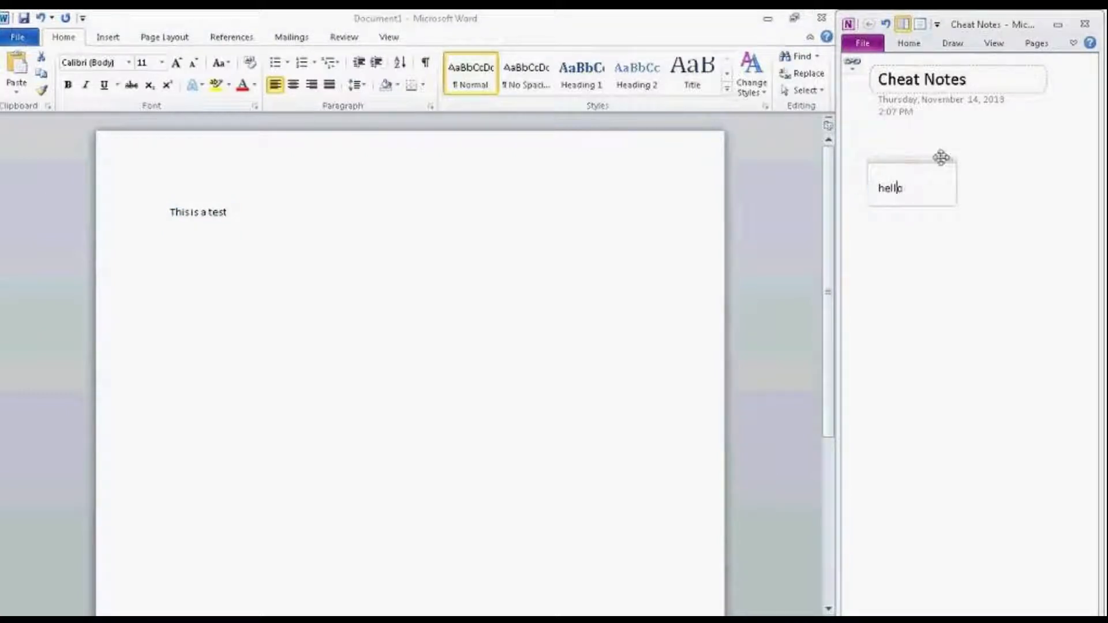
pyautogui.click(853, 67)
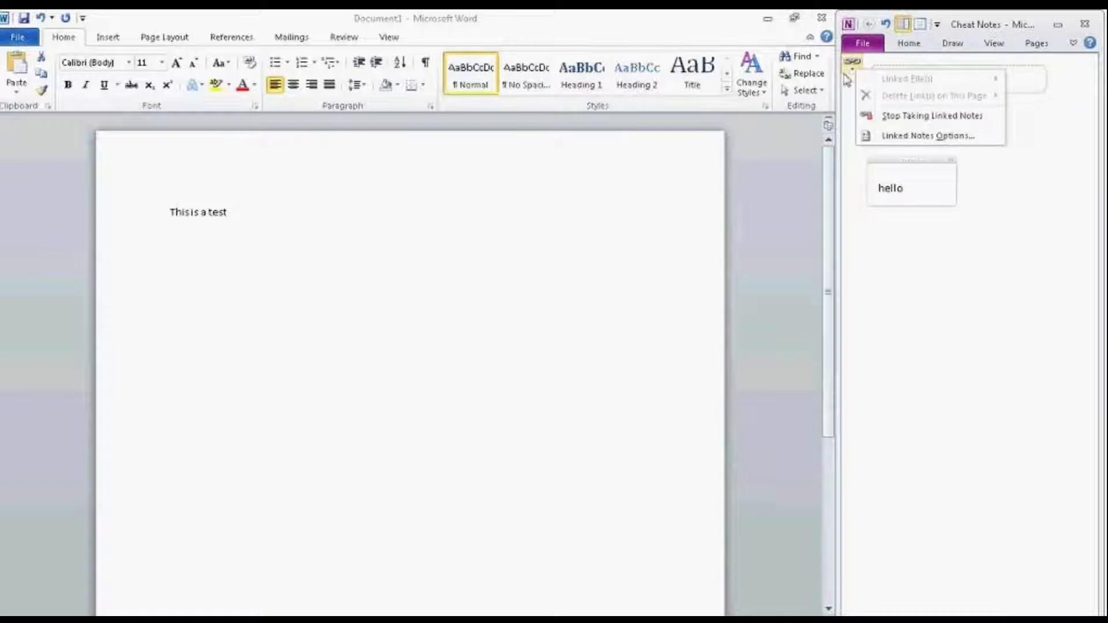
pyautogui.click(888, 116)
pyautogui.click(854, 69)
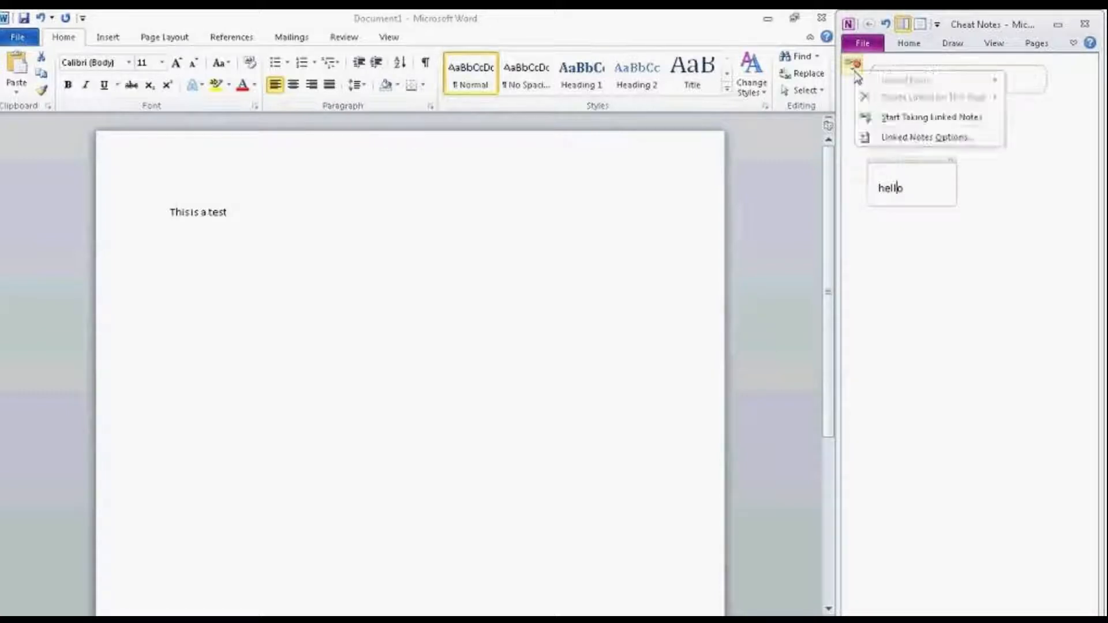
pyautogui.click(884, 118)
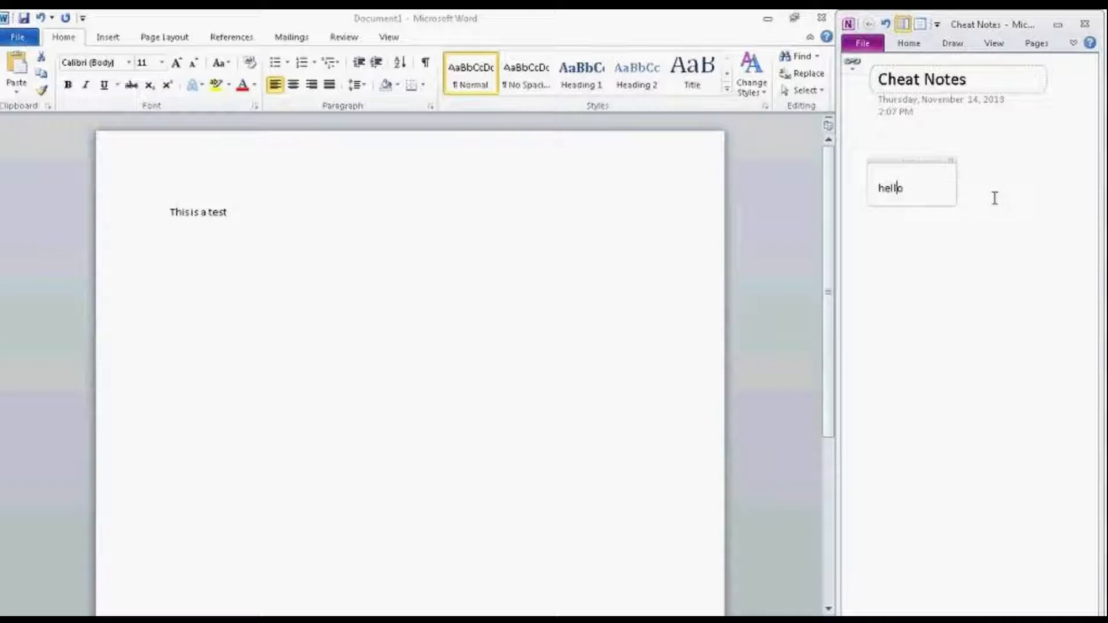
# Step: Close Word's Document1 without saving, leaving OneNote as a full window with the hello note
pyautogui.click(821, 24)
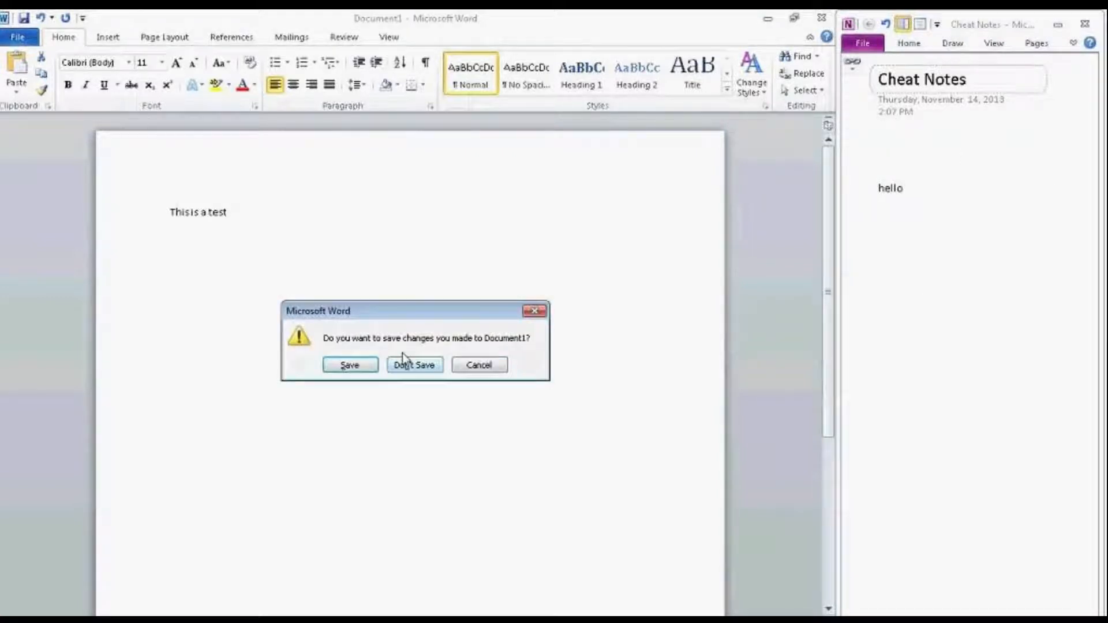
pyautogui.click(405, 363)
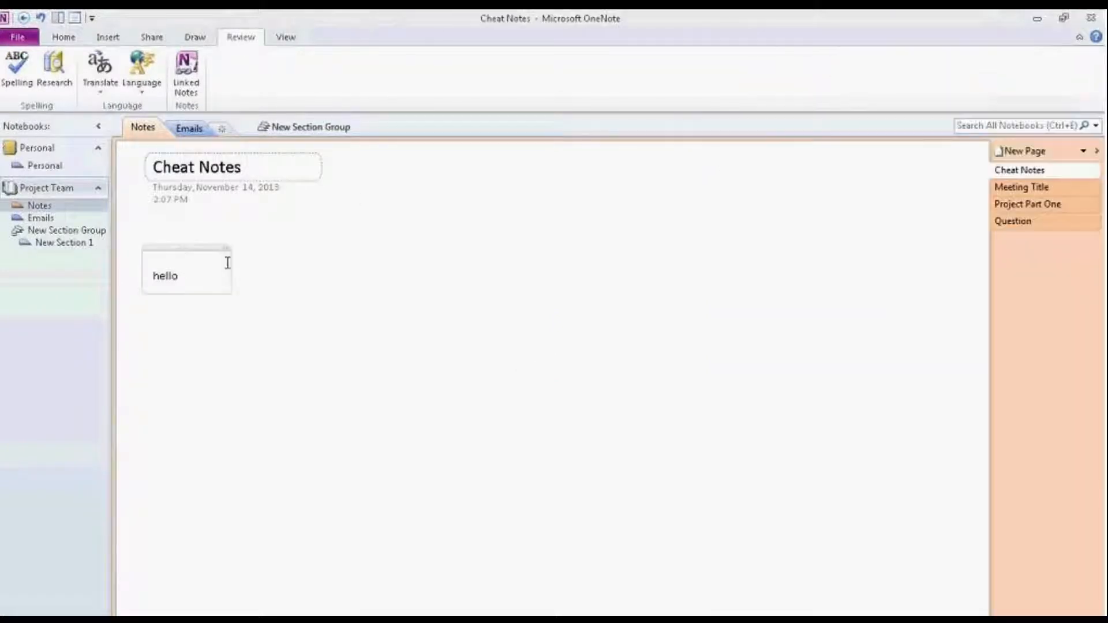
pyautogui.click(131, 279)
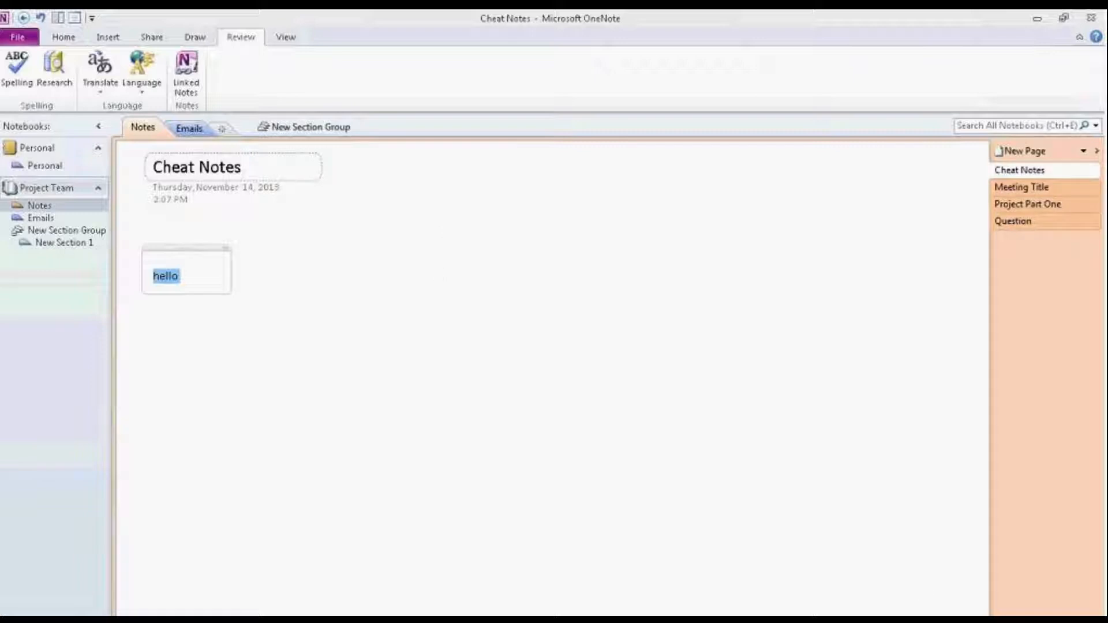
pyautogui.click(971, 621)
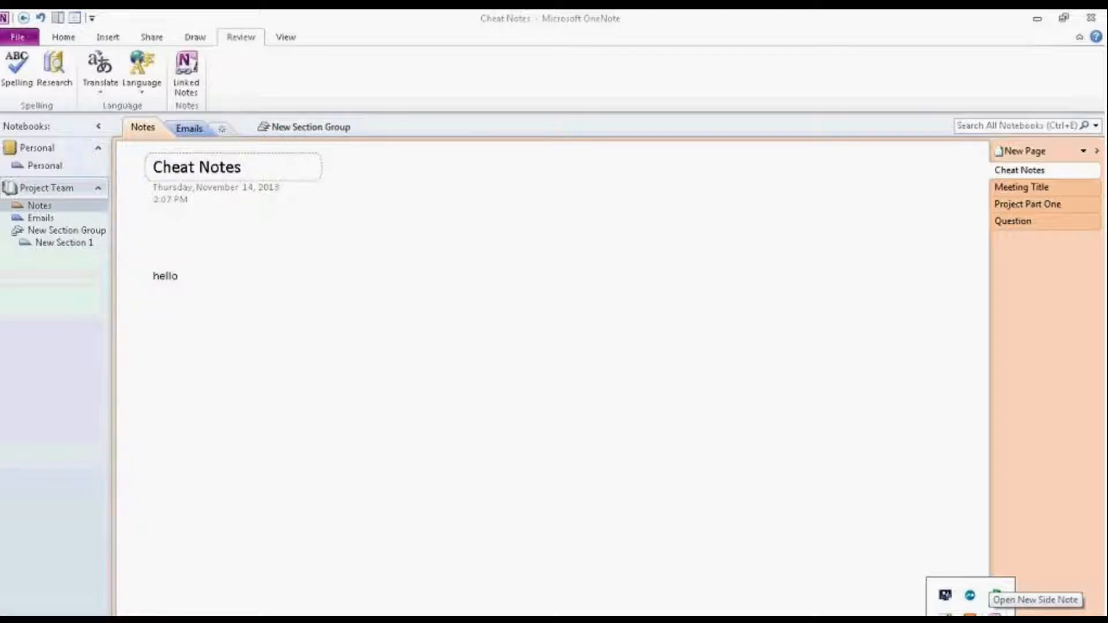
# Step: Create a side note titled 'test' containing 'This is a test', then close it
pyautogui.click(994, 596)
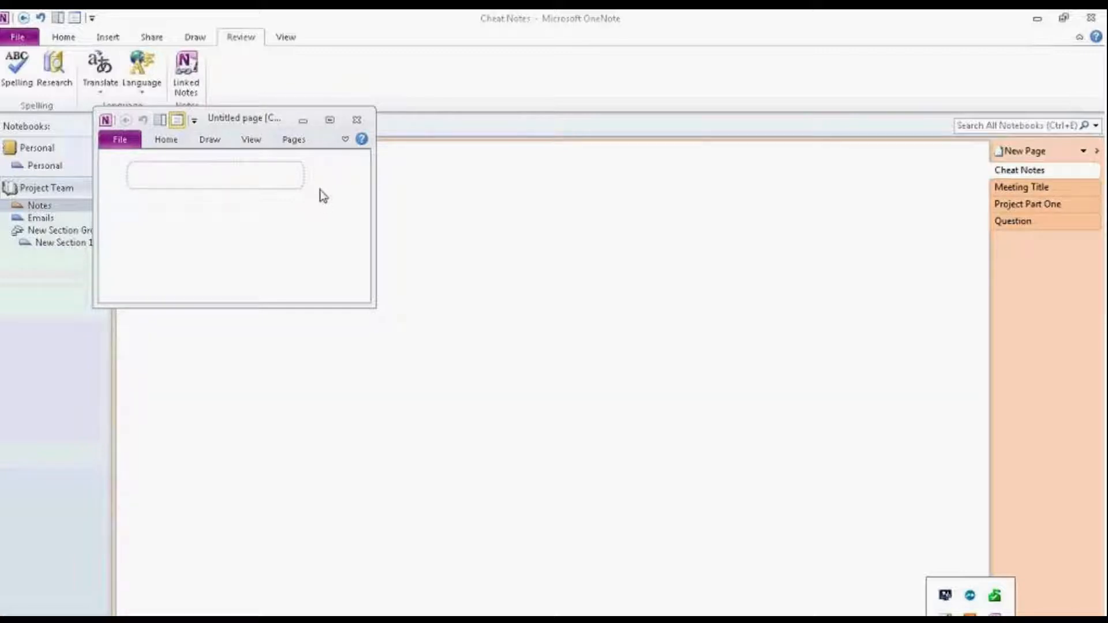
pyautogui.write('test')
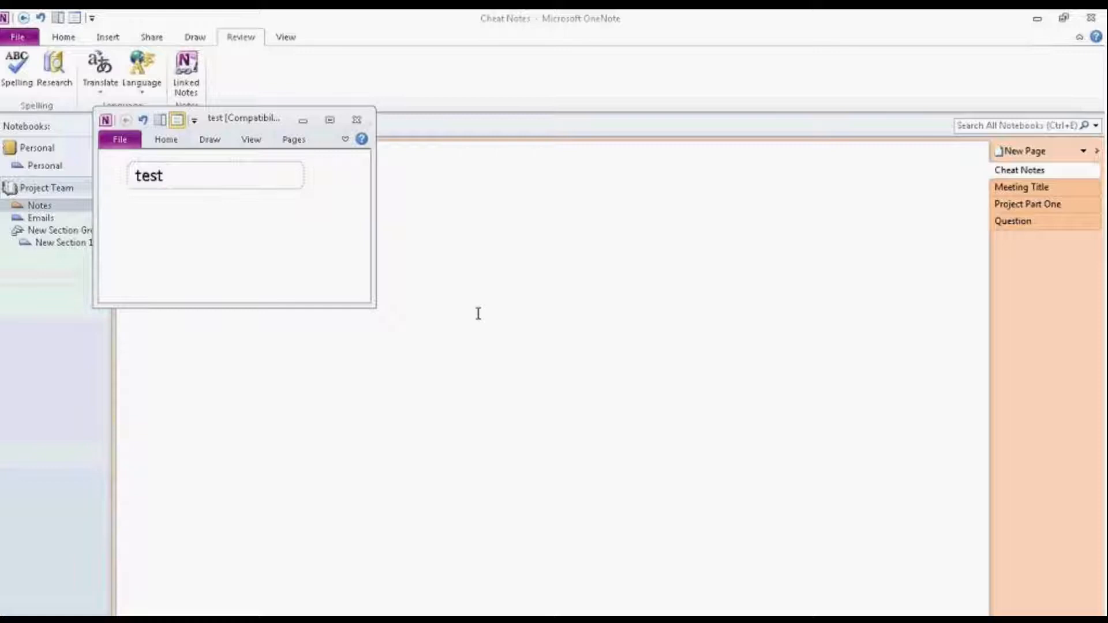
pyautogui.press('Return')
pyautogui.write('This')
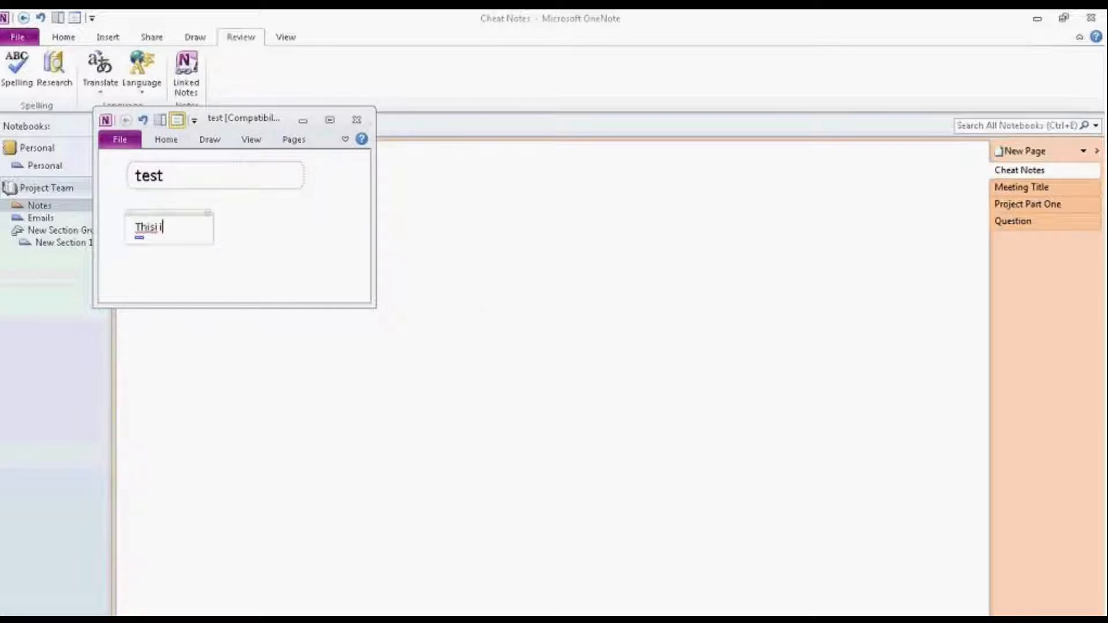
pyautogui.write(' is a test')
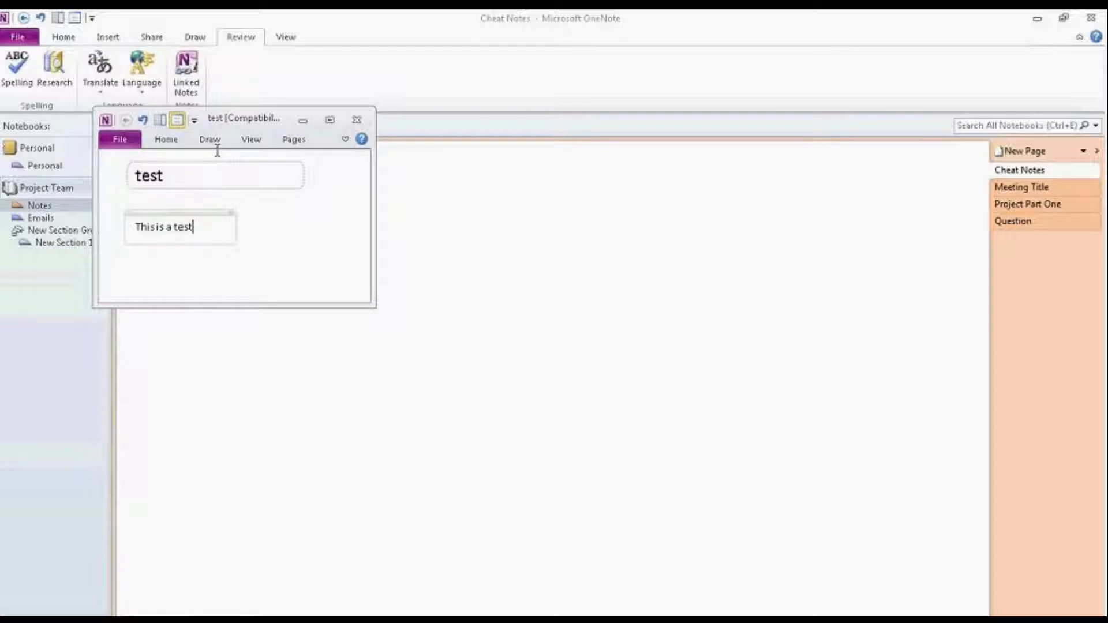
pyautogui.click(357, 123)
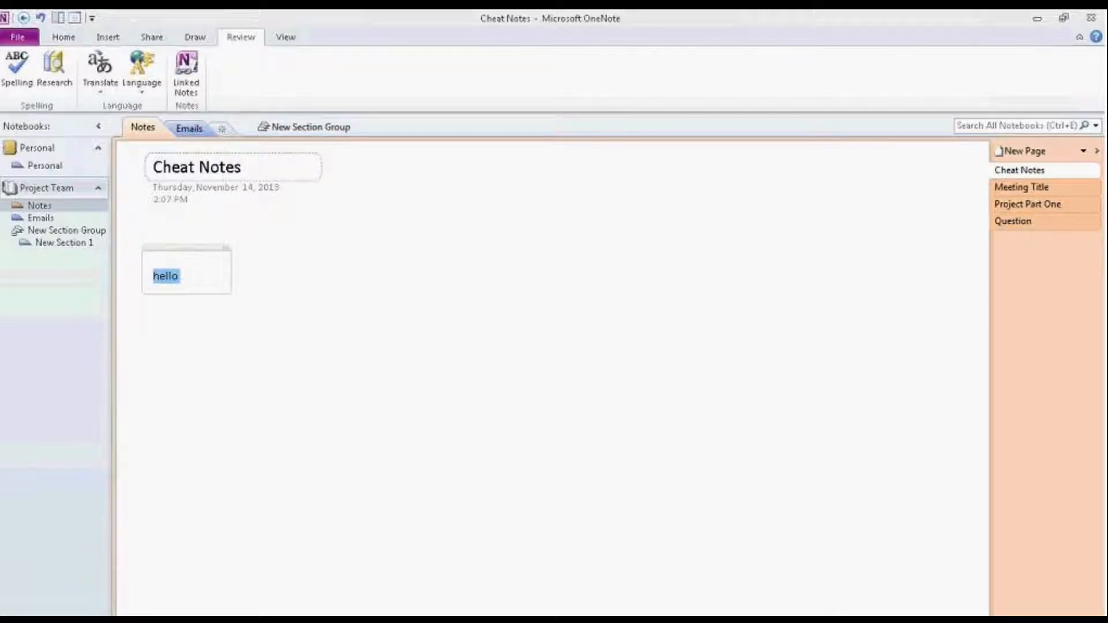
# Step: Open and close another empty side note, then return to the Cheat Notes page
pyautogui.click(970, 622)
pyautogui.click(994, 619)
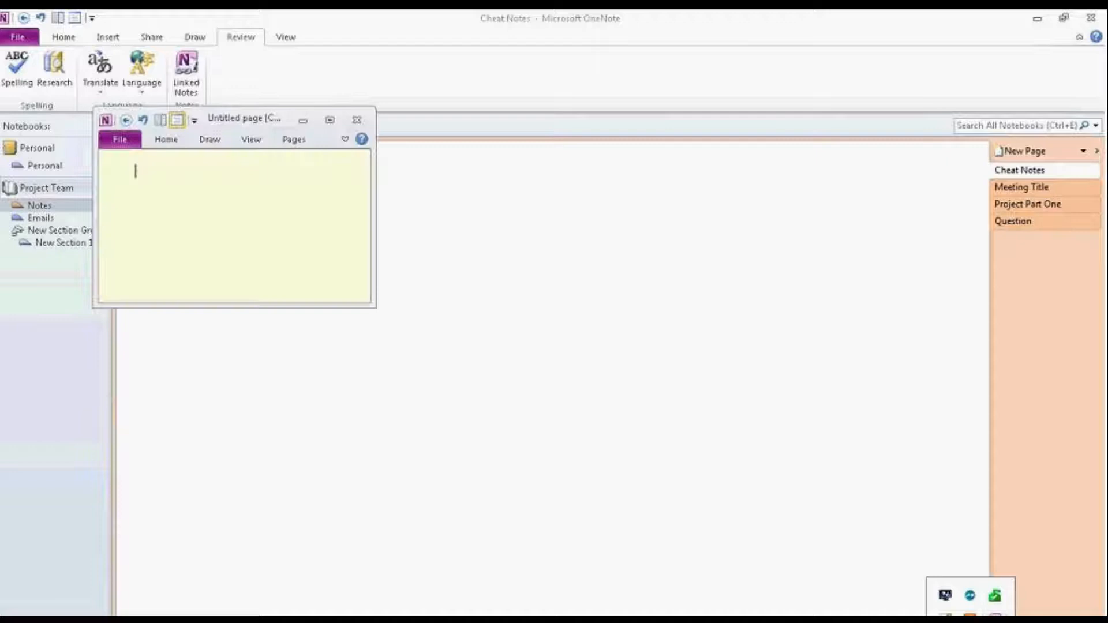
pyautogui.click(350, 120)
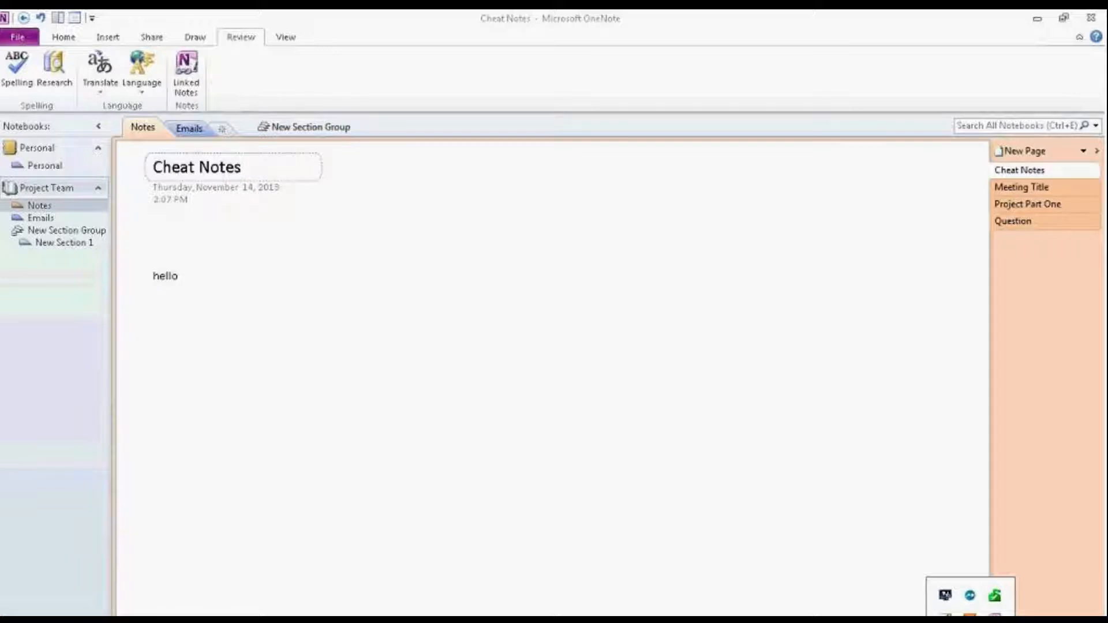
pyautogui.click(166, 276)
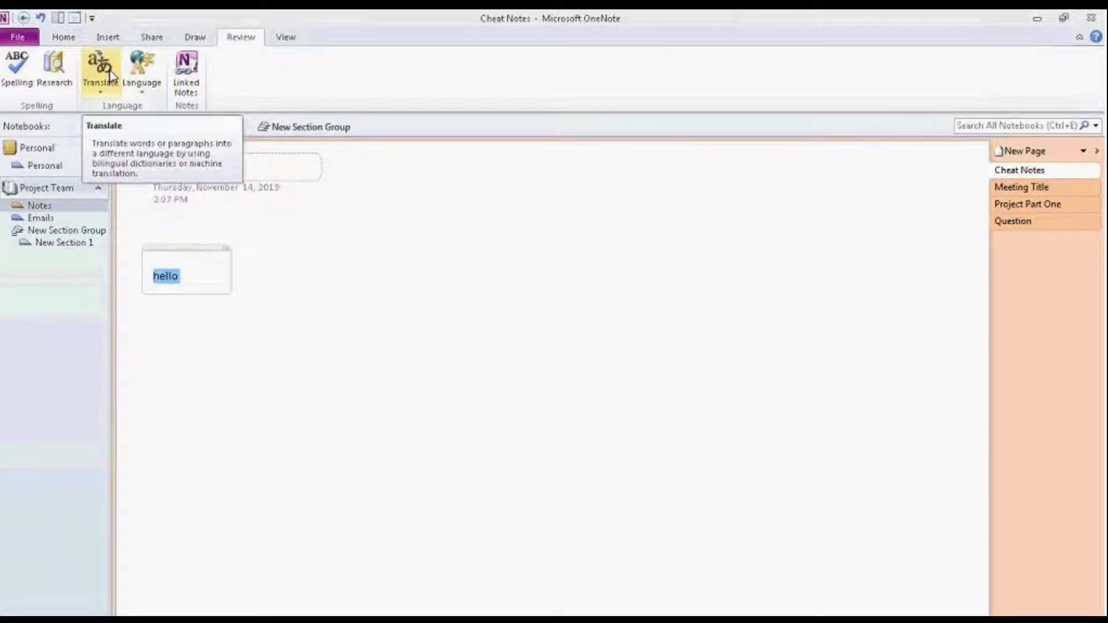
# Step: Switch the ribbon to the View tab for page colour, rule lines and zoom
pyautogui.click(286, 37)
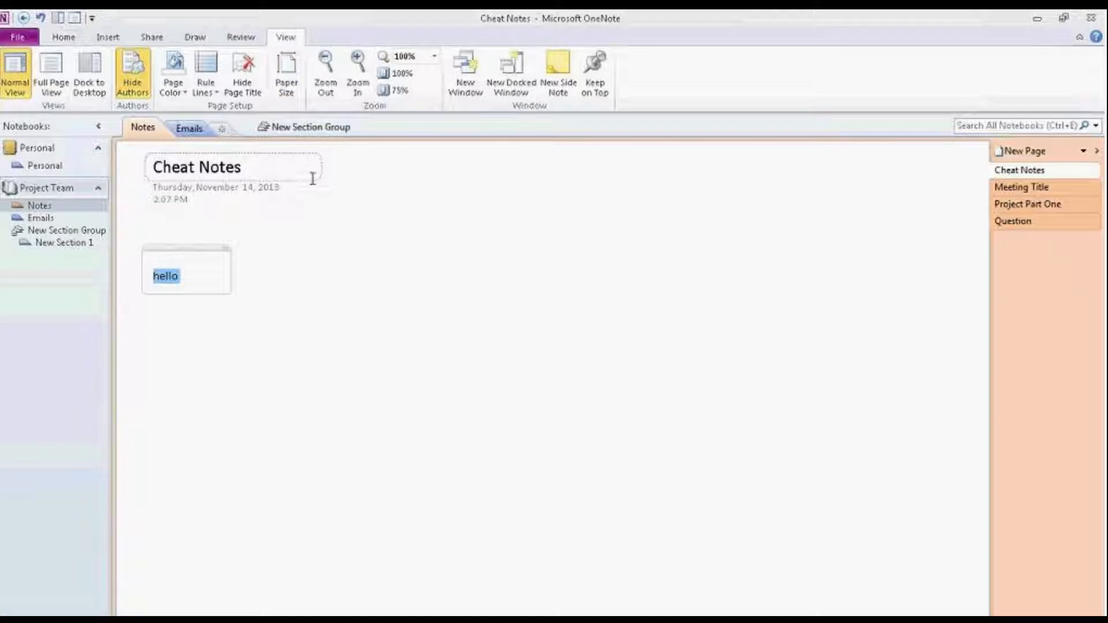
# Step: Give the Cheat Notes page a pink (Magenta) background colour
pyautogui.click(173, 89)
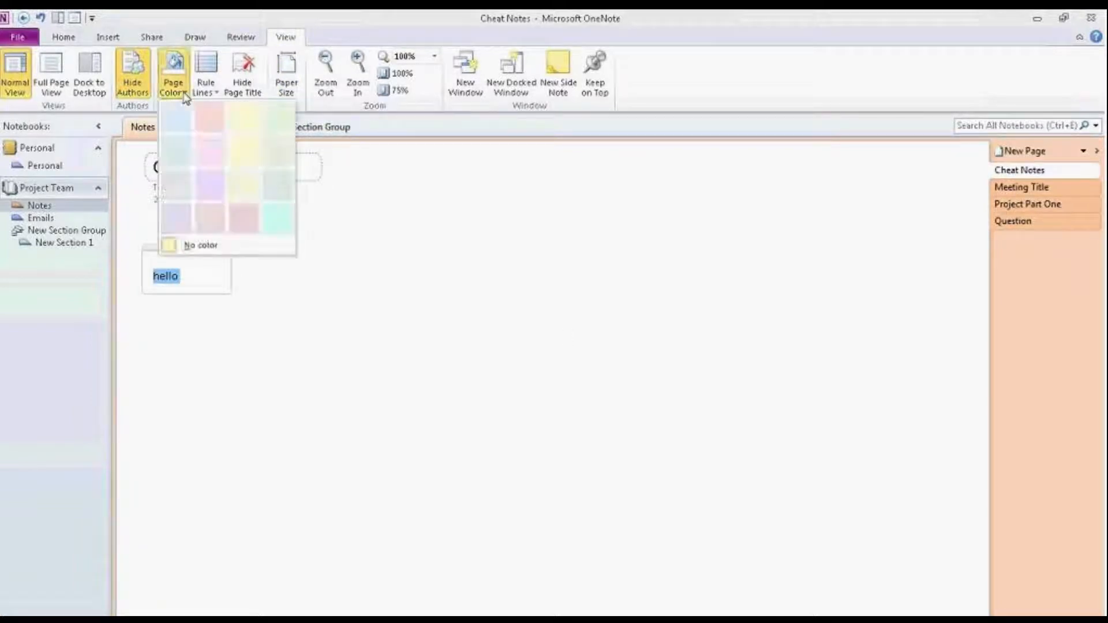
pyautogui.click(209, 146)
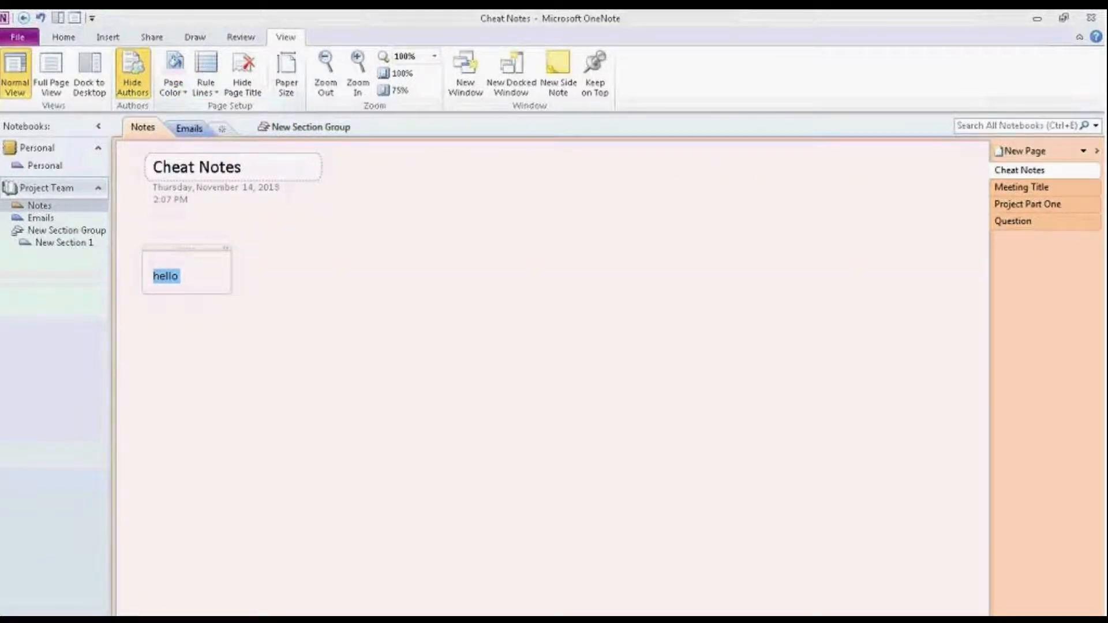
pyautogui.click(173, 98)
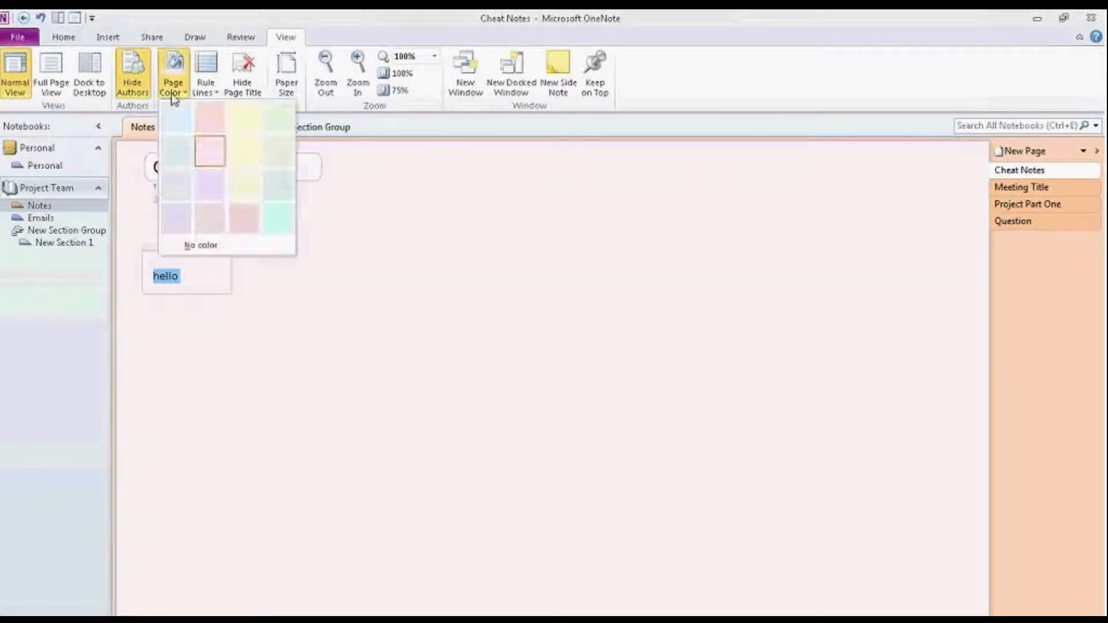
pyautogui.click(451, 257)
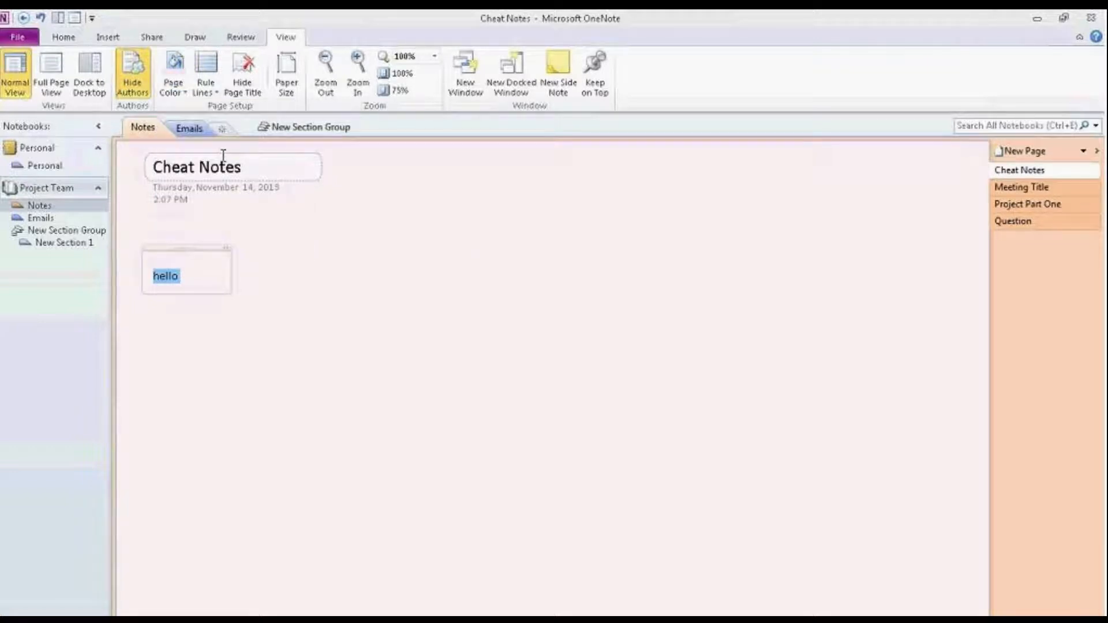
# Step: Add Narrow Ruled lines to the page and write the note 'Type on those lines'
pyautogui.click(209, 89)
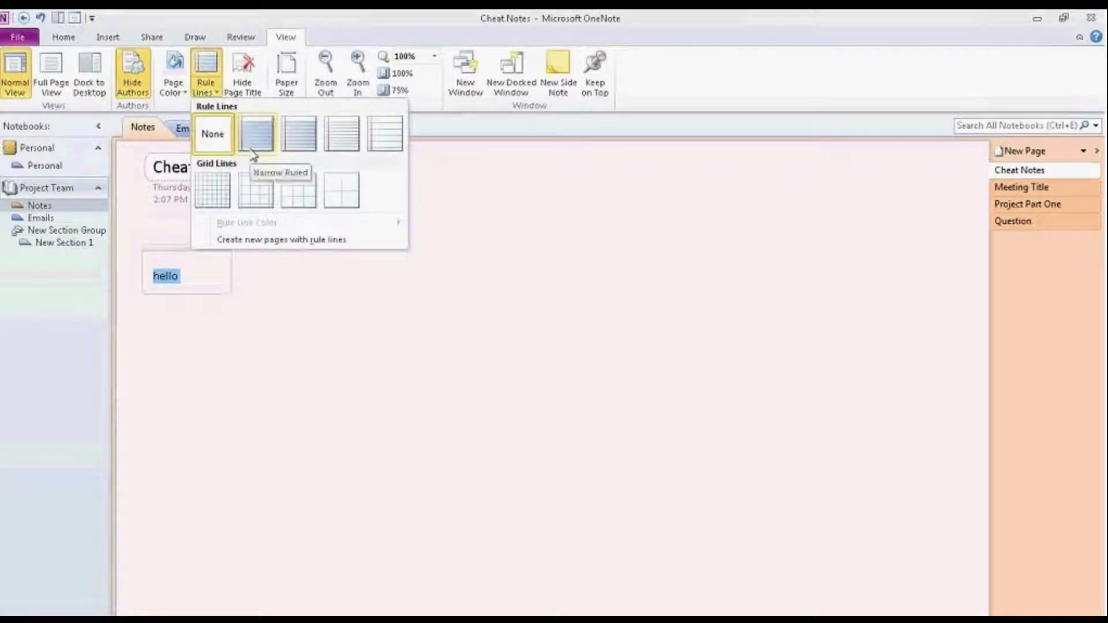
pyautogui.click(340, 138)
pyautogui.click(311, 260)
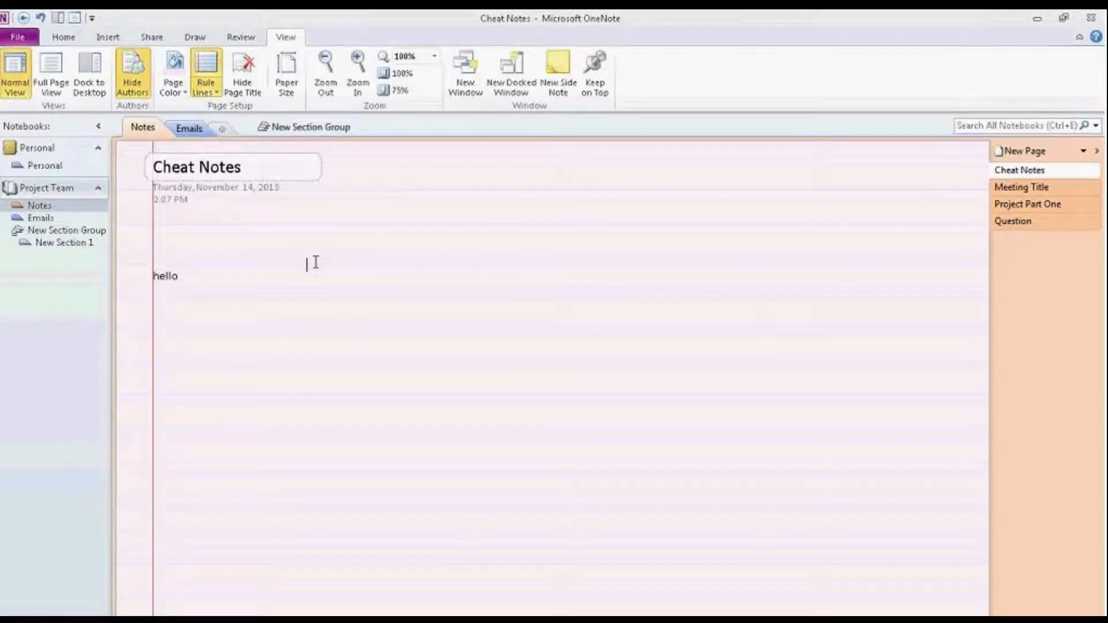
pyautogui.write('Type on those lines')
# Step: Visit Meeting Title, then drag Project Part One's note container up beside its title
pyautogui.click(1034, 189)
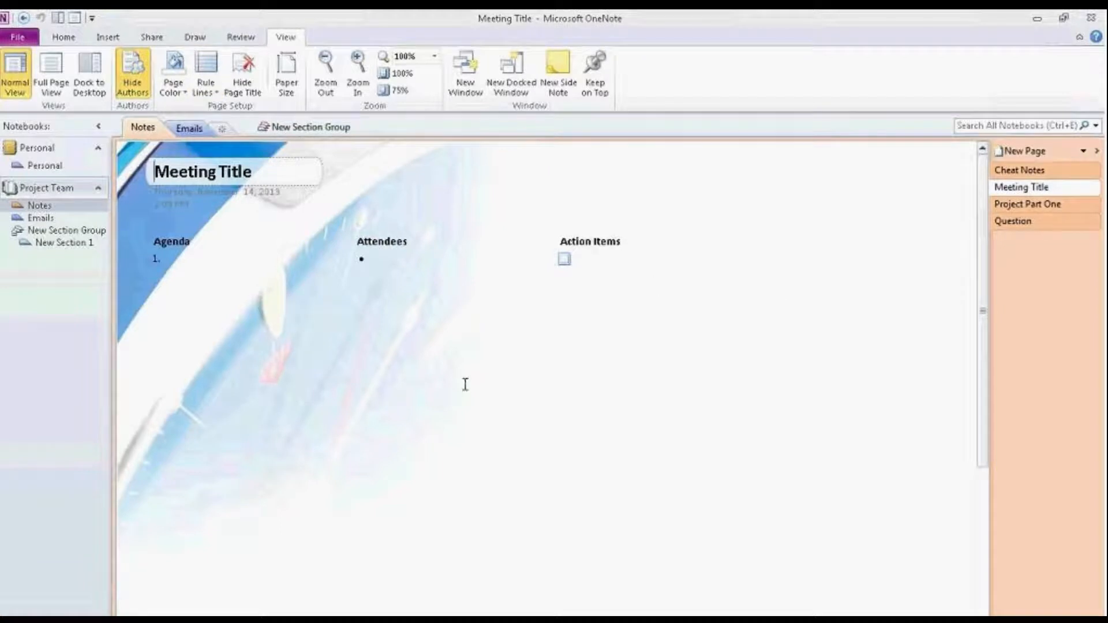
pyautogui.click(409, 257)
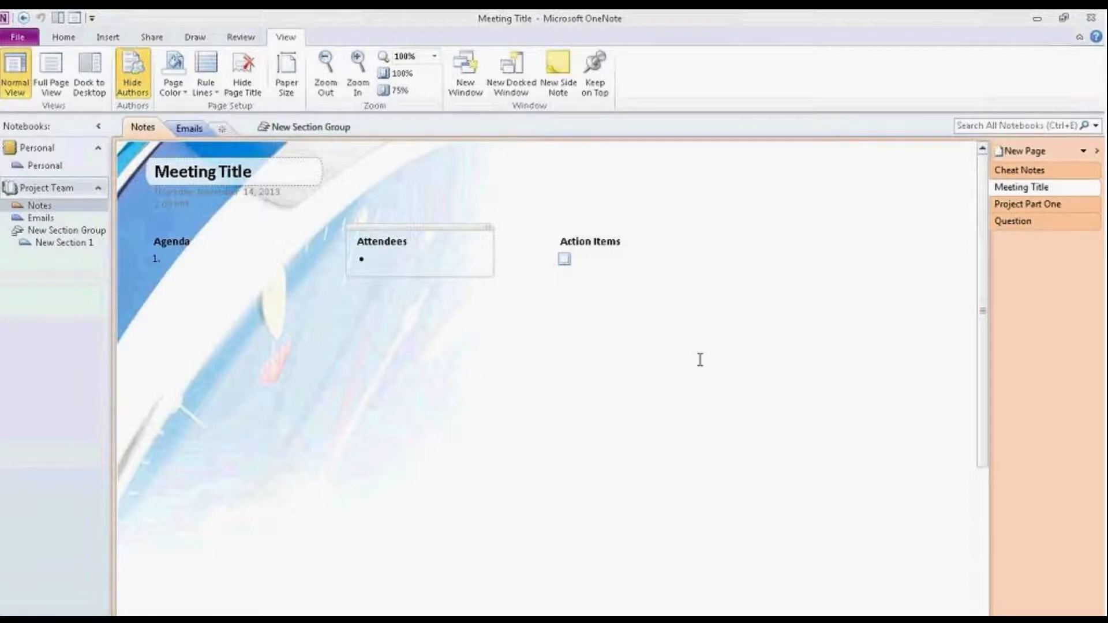
pyautogui.click(1027, 205)
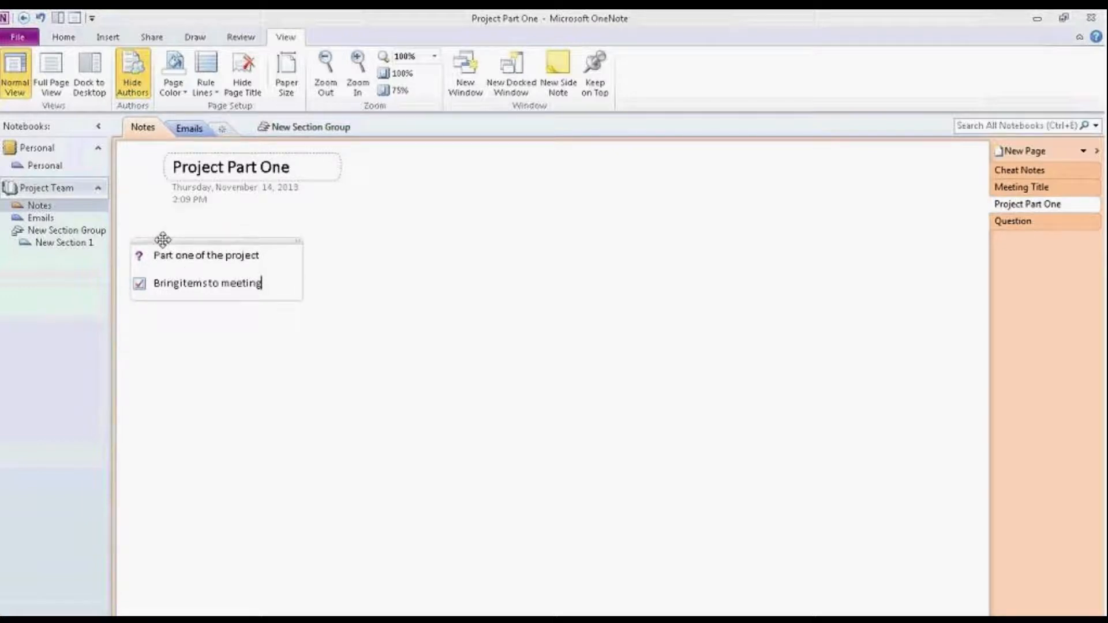
pyautogui.moveTo(162, 241); pyautogui.dragTo(449, 168)
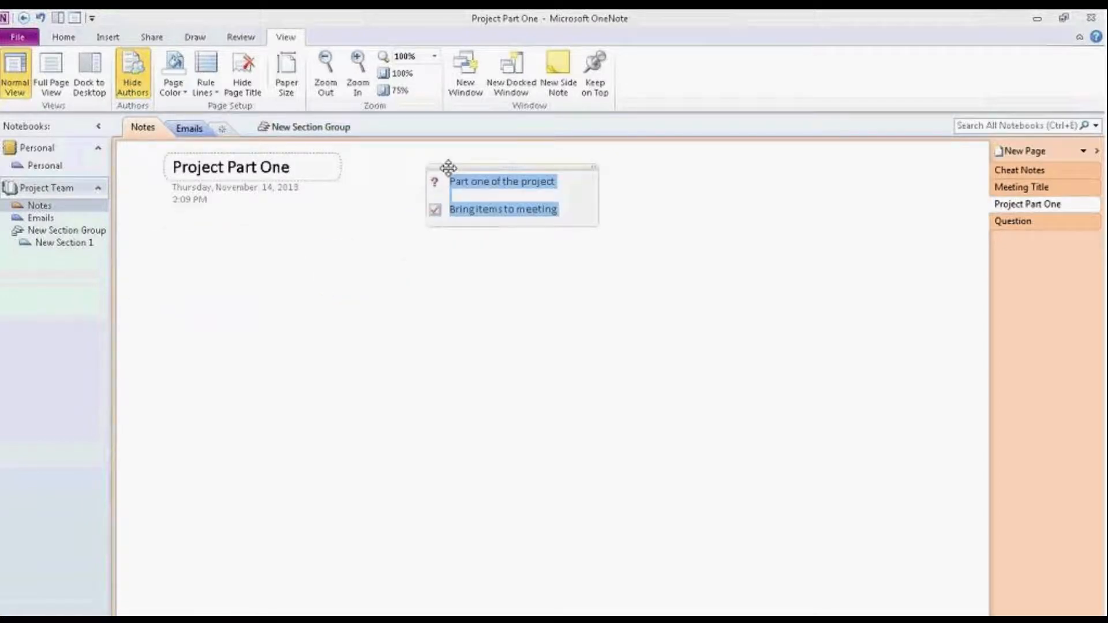
pyautogui.click(298, 222)
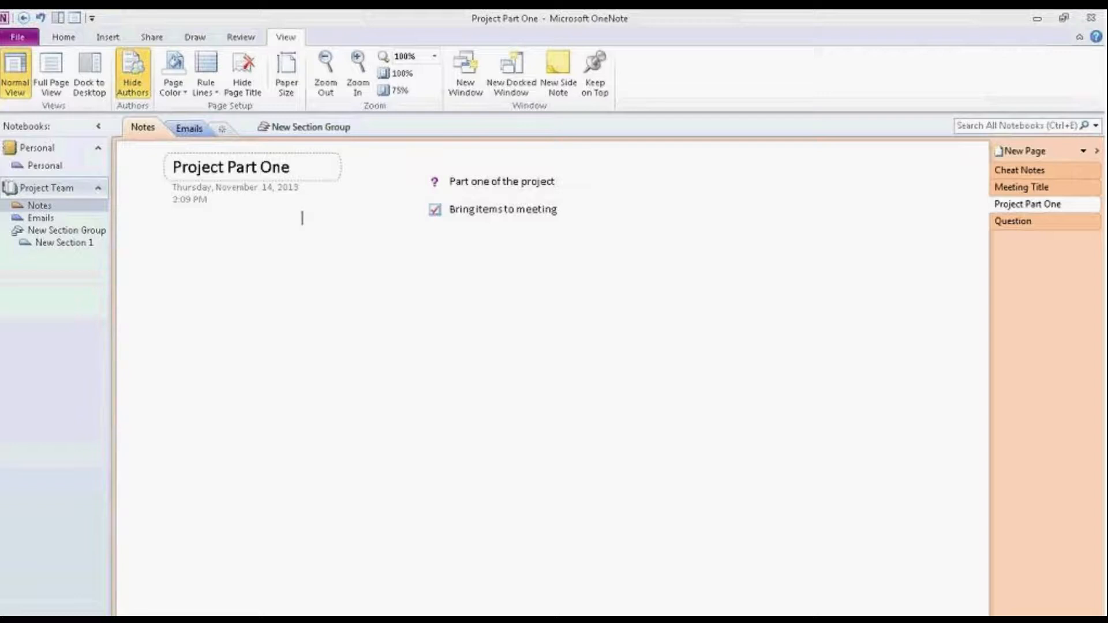
pyautogui.click(41, 620)
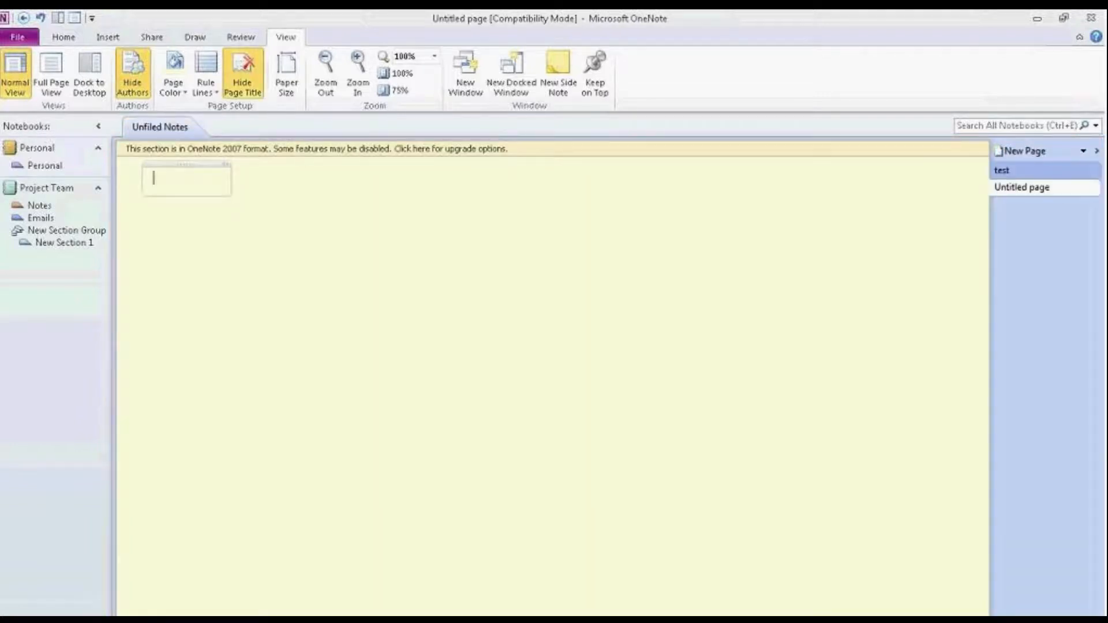
# Step: View the test and Untitled side-note pages, then open New Section 1
pyautogui.click(1009, 174)
pyautogui.moveTo(1049, 202); pyautogui.dragTo(931, 203)
pyautogui.click(1019, 171)
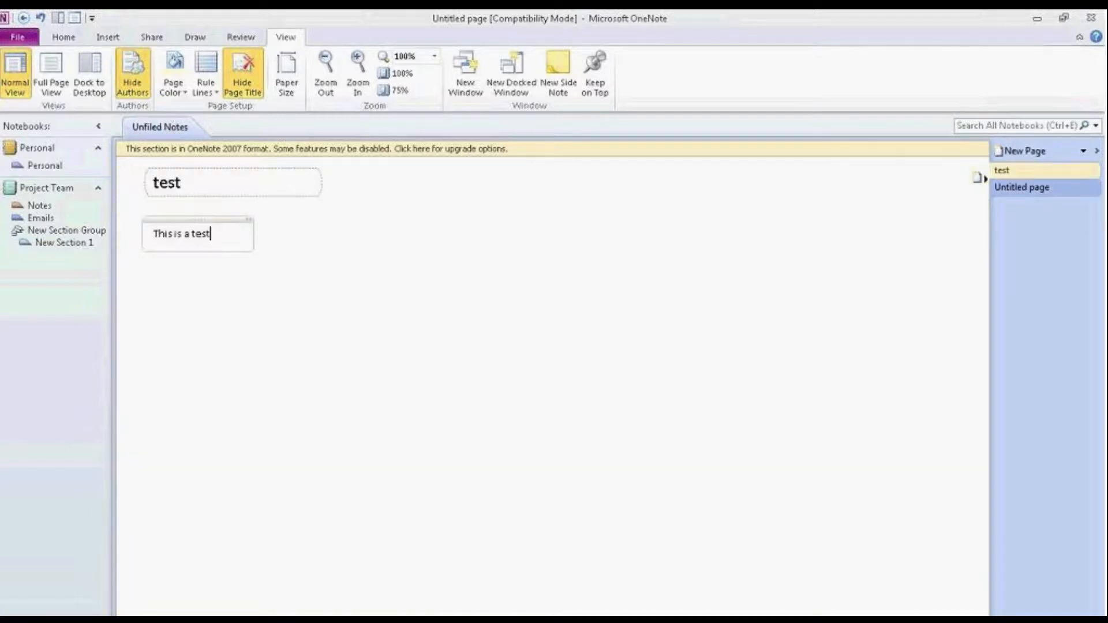
pyautogui.click(82, 238)
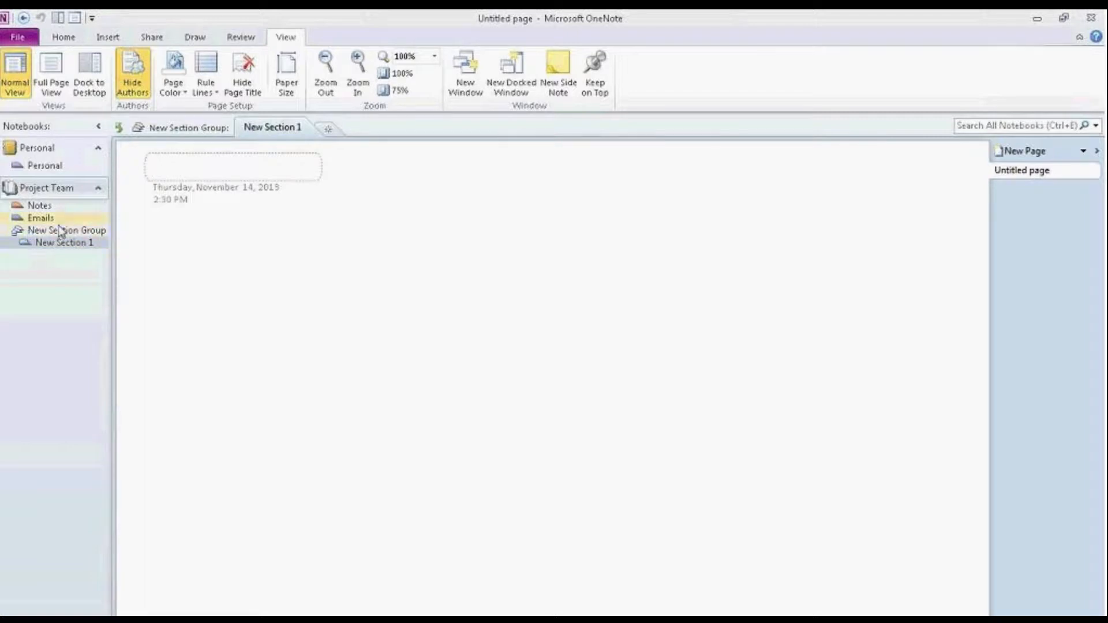
# Step: Open the Emails section, then the Notebook Information view
pyautogui.click(43, 218)
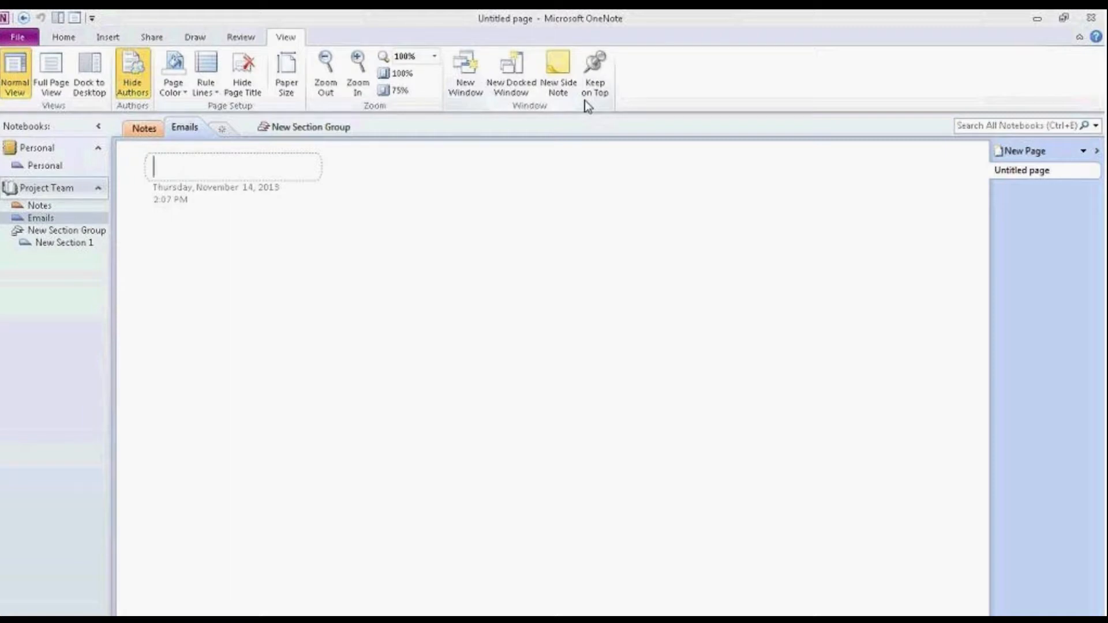
pyautogui.click(23, 34)
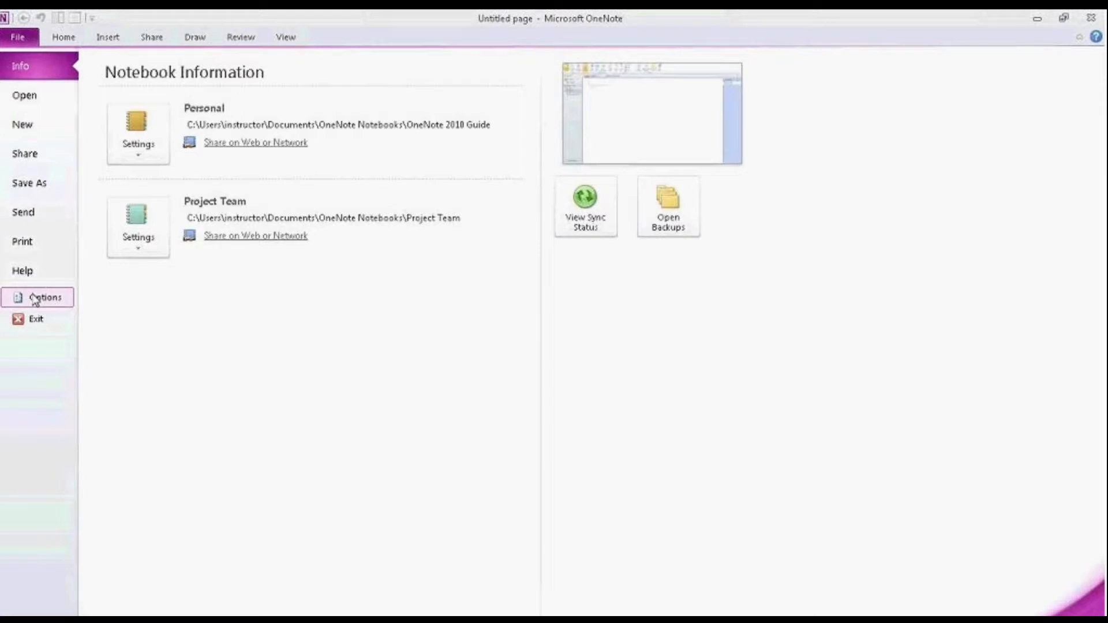
pyautogui.click(35, 298)
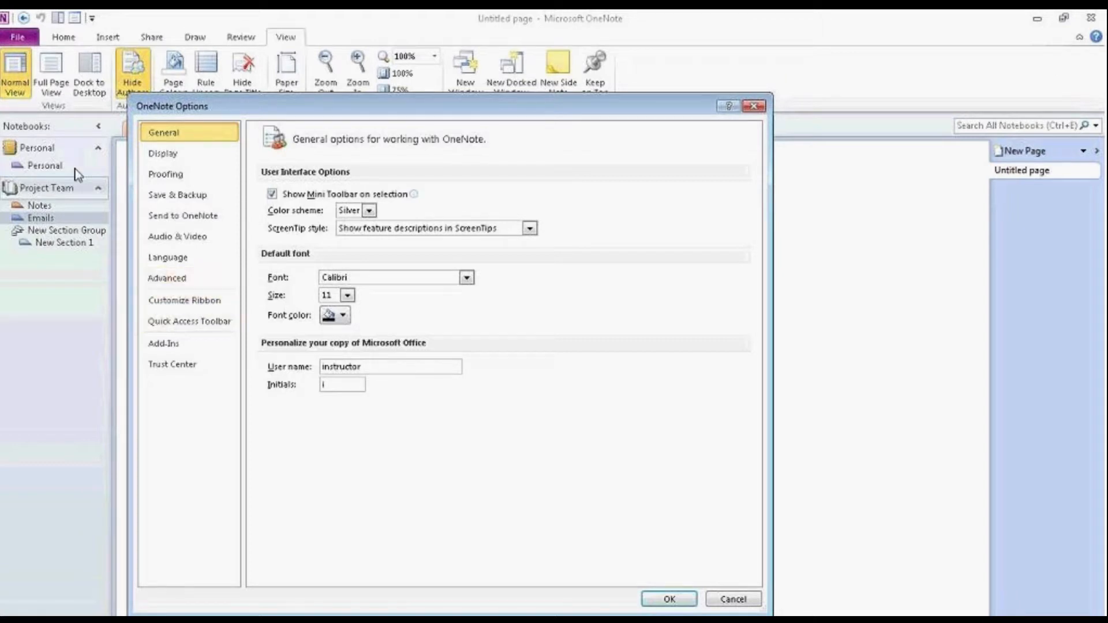
pyautogui.click(750, 599)
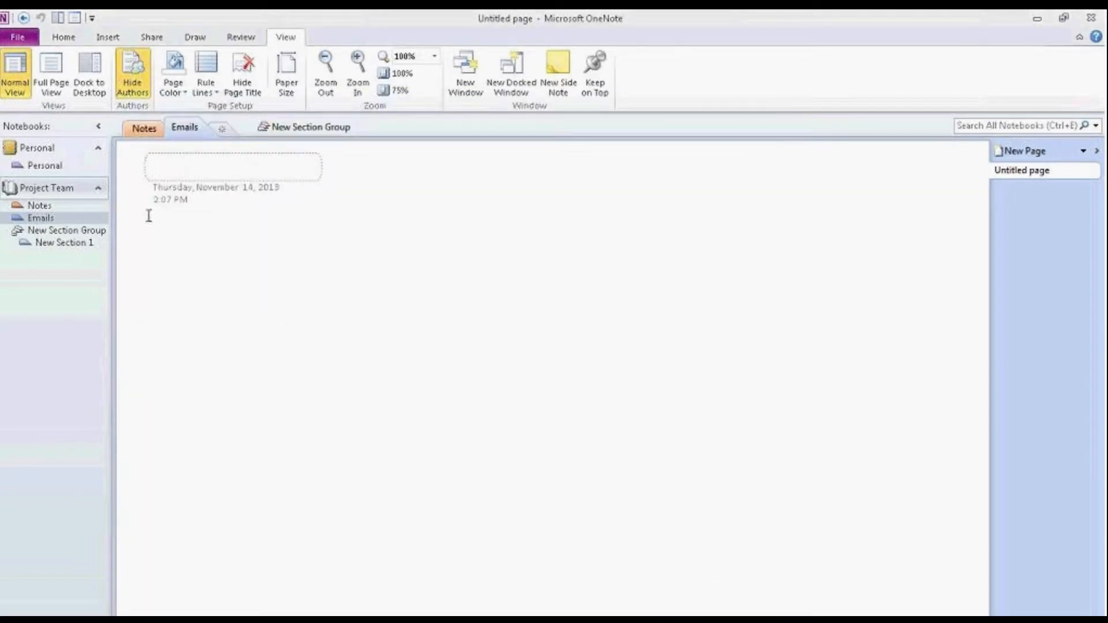
pyautogui.click(73, 39)
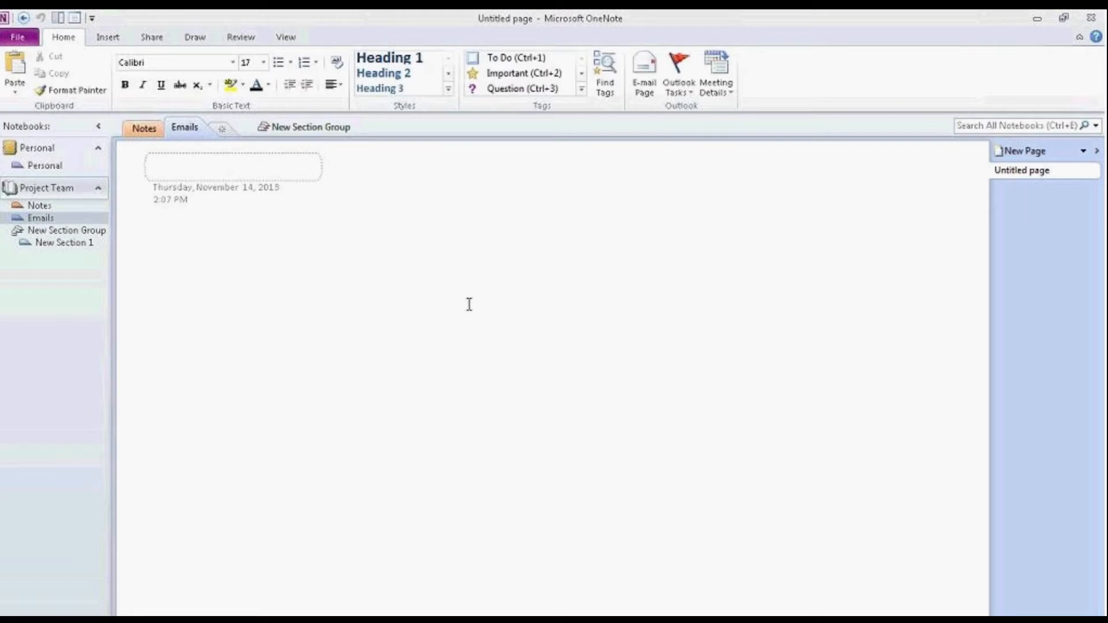
# Step: Switch the ribbon to the Insert tab
pyautogui.click(115, 41)
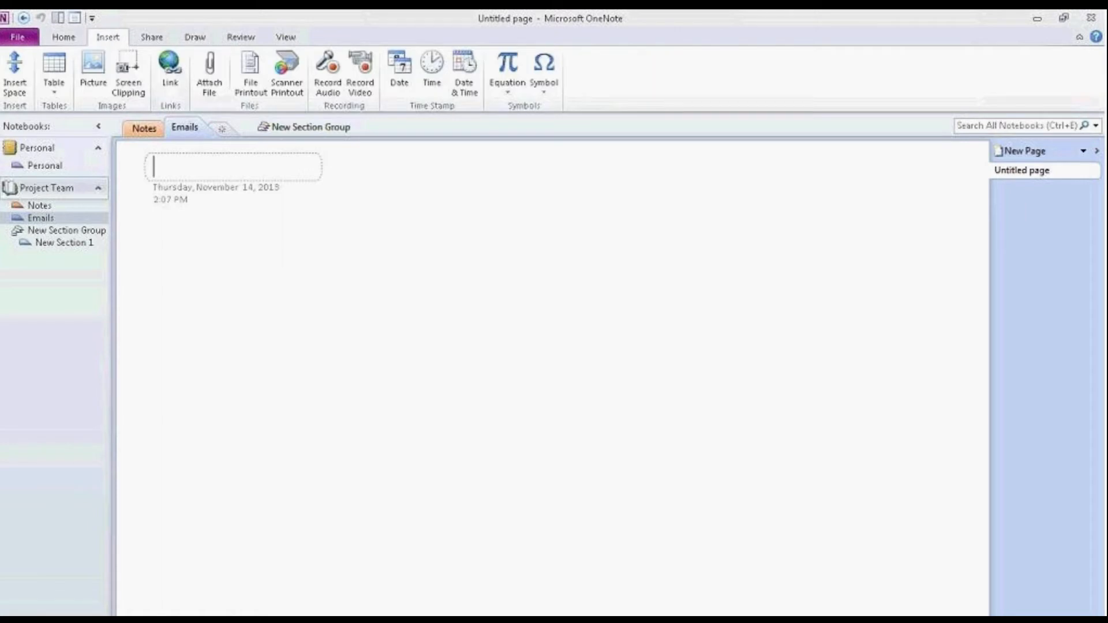